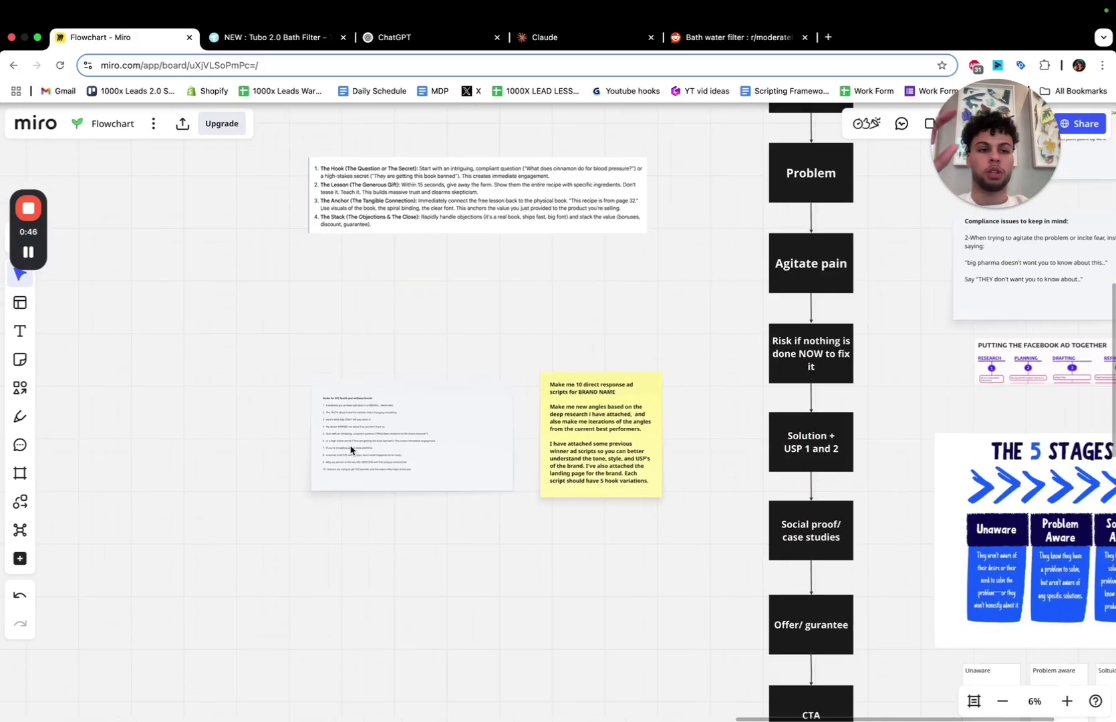
{"action": "scroll", "coordinate": [351, 450], "scroll_direction": "down", "scroll_amount": 1}
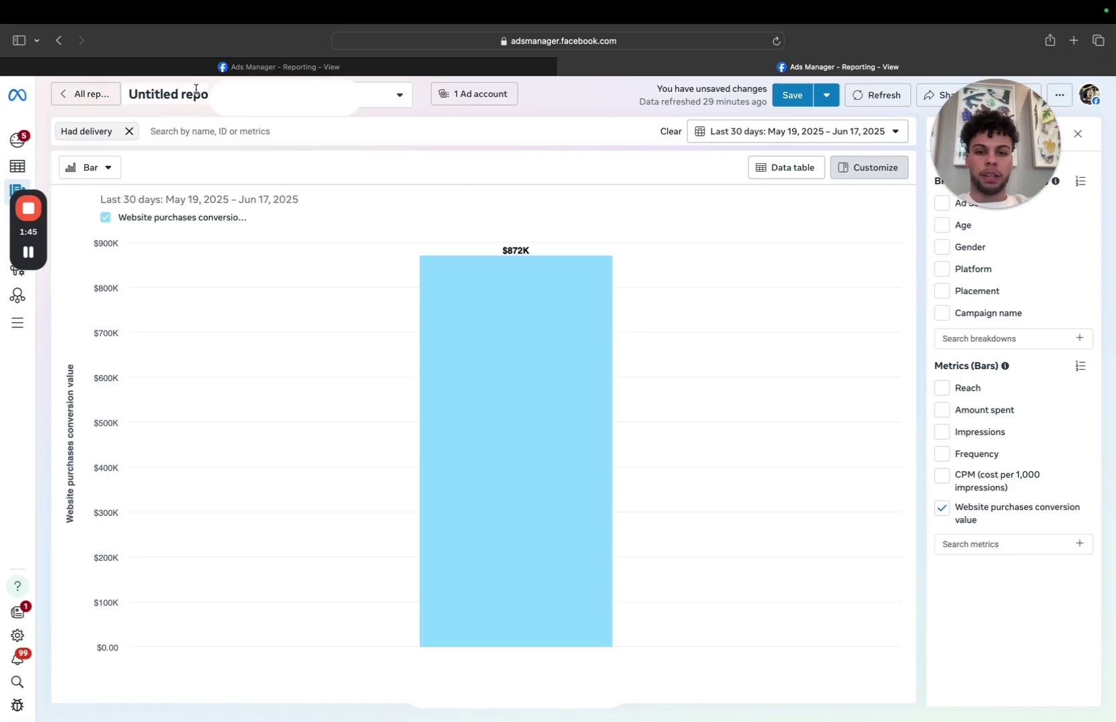
{"action": "mouse_move", "coordinate": [536, 305]}
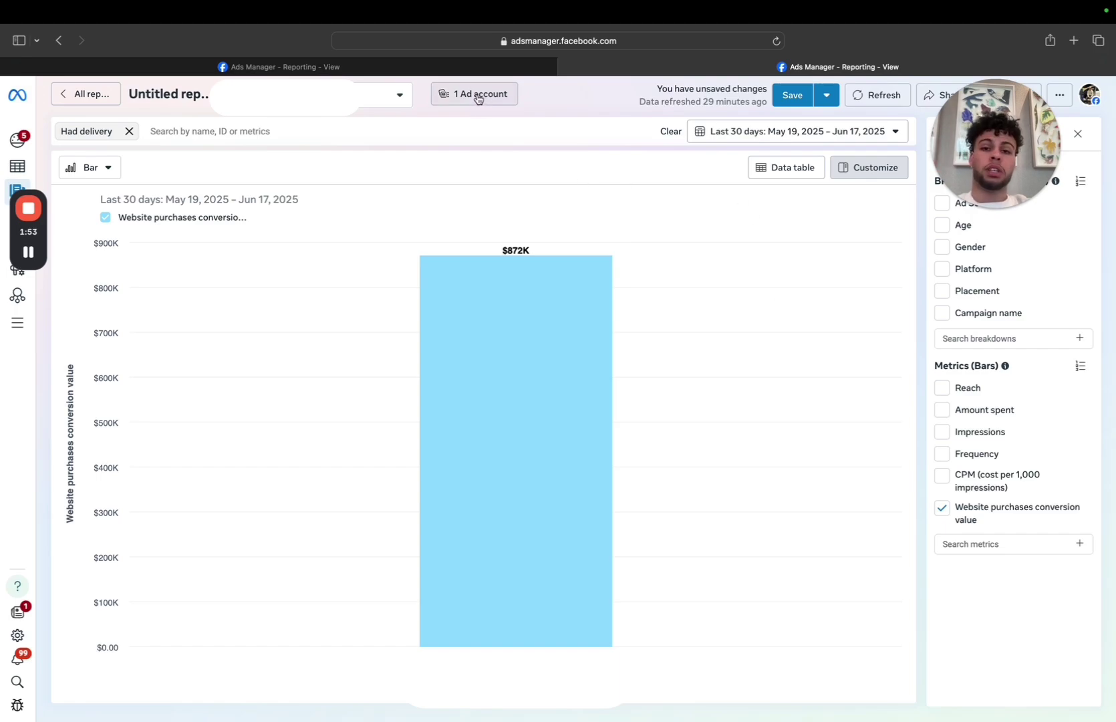
{"action": "left_click", "coordinate": [463, 73]}
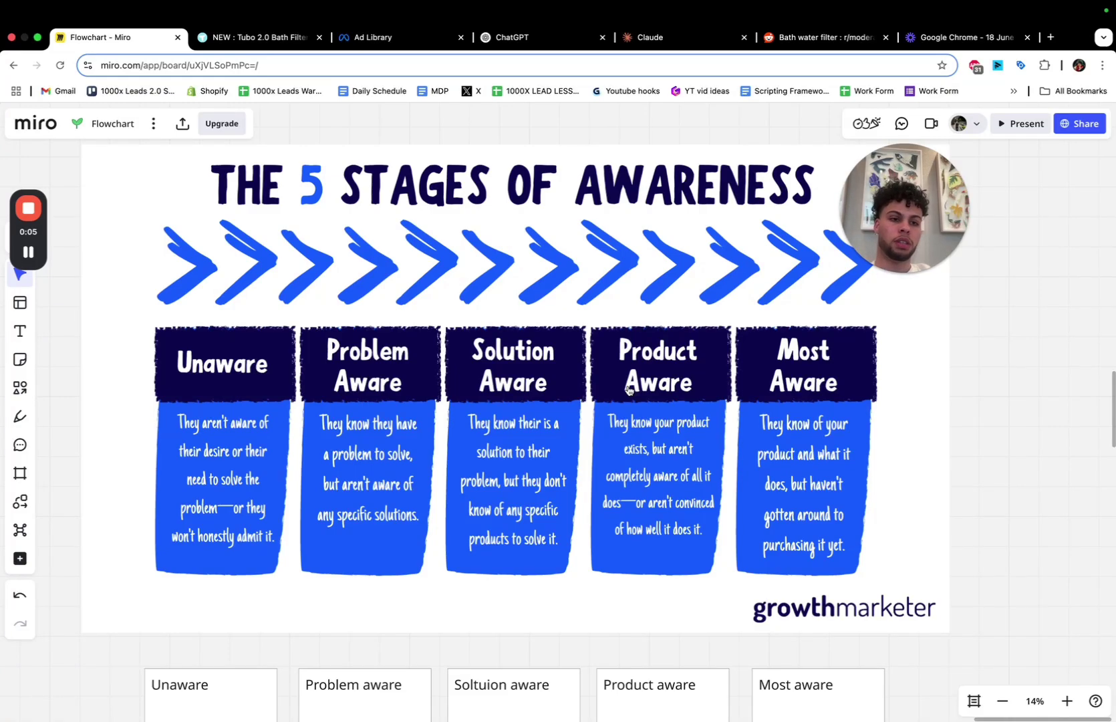
Examine the five columns of the 5 Stages of Awareness chart on the flowchart board.
{"action": "scroll", "coordinate": [601, 345], "scroll_direction": "up", "scroll_amount": 3}
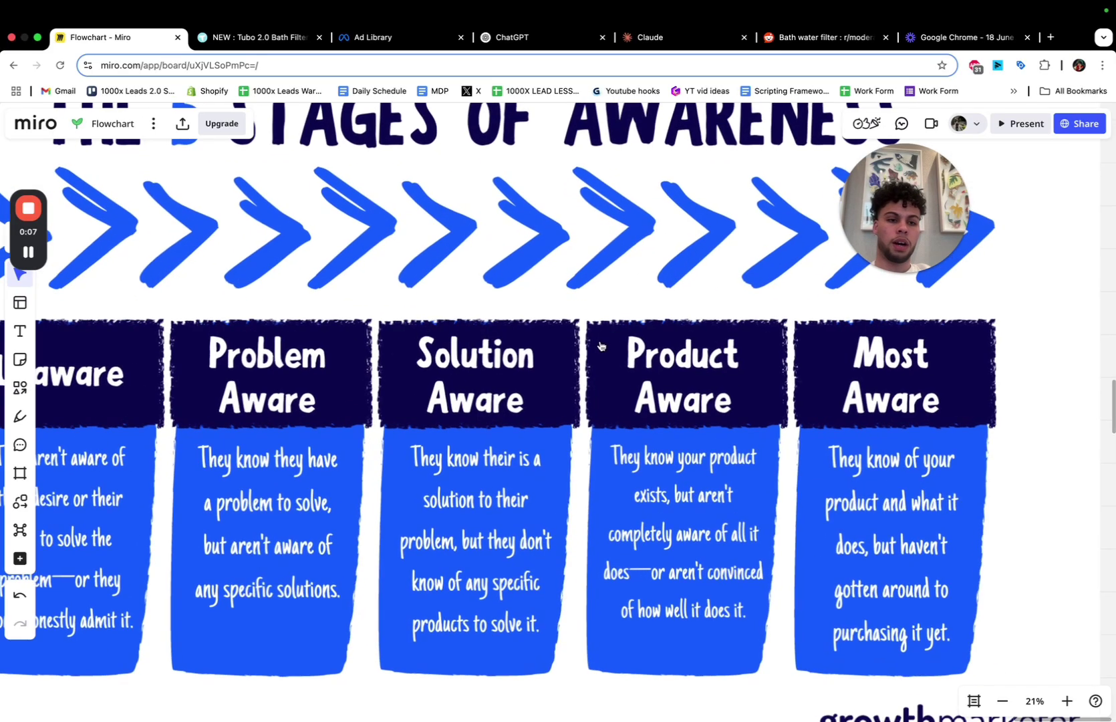
{"action": "scroll", "coordinate": [605, 377], "scroll_direction": "down", "scroll_amount": 4}
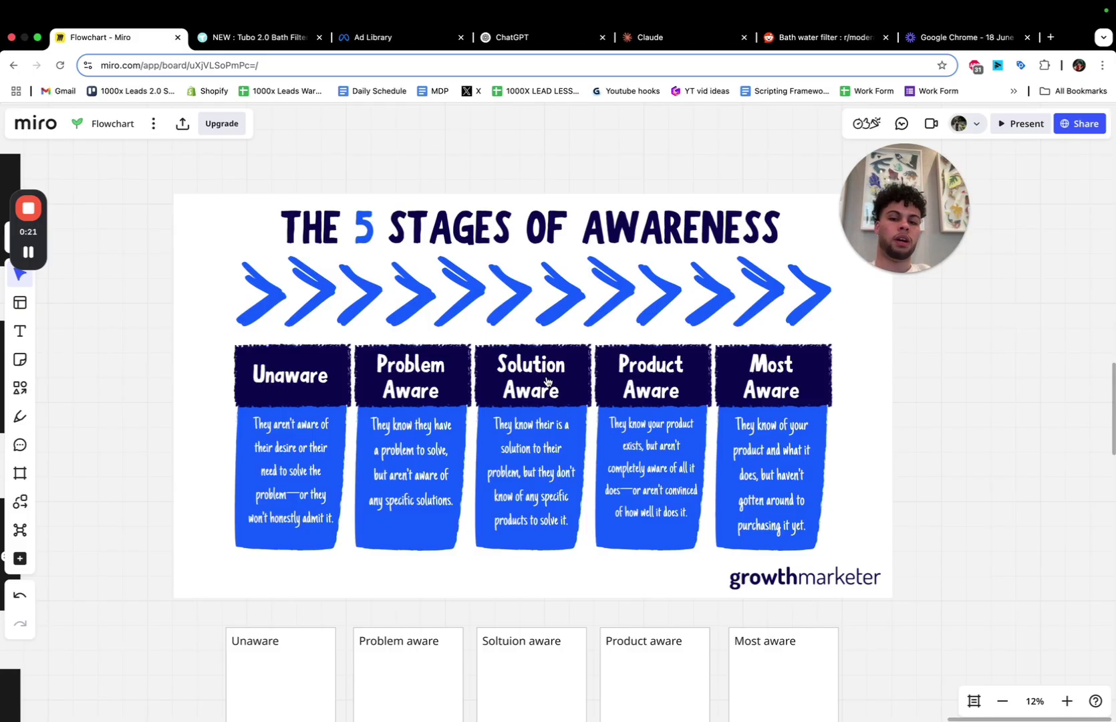
{"action": "scroll", "coordinate": [554, 394], "scroll_direction": "up", "scroll_amount": 5}
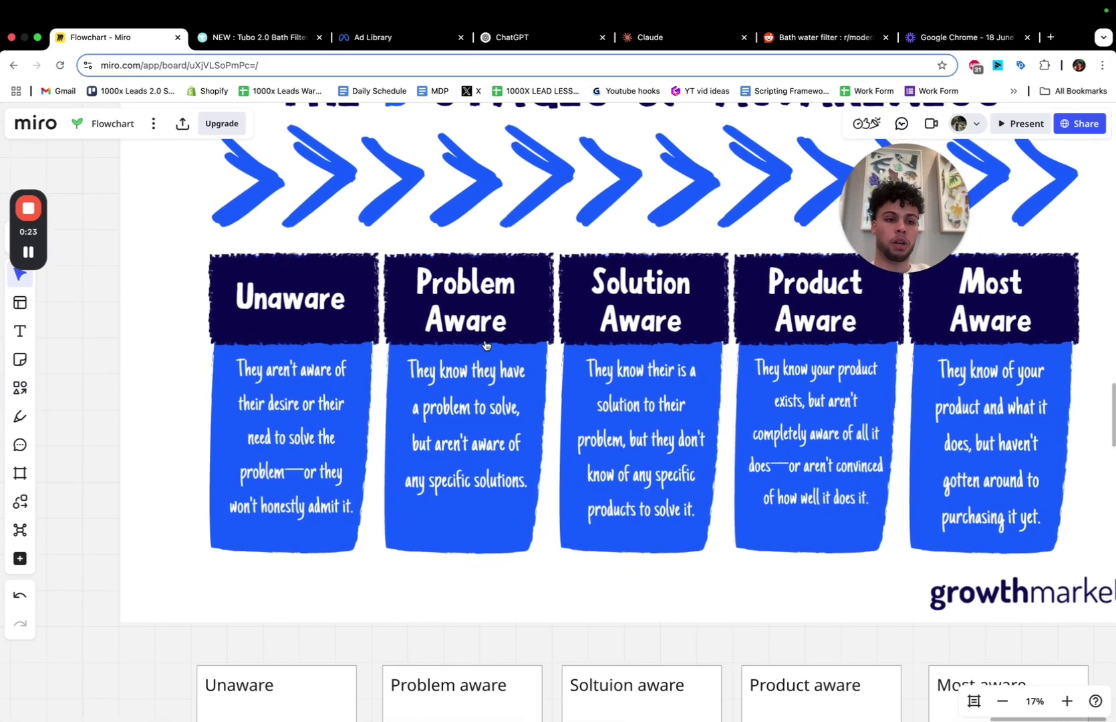
{"action": "scroll", "coordinate": [486, 344], "scroll_direction": "down", "scroll_amount": 2}
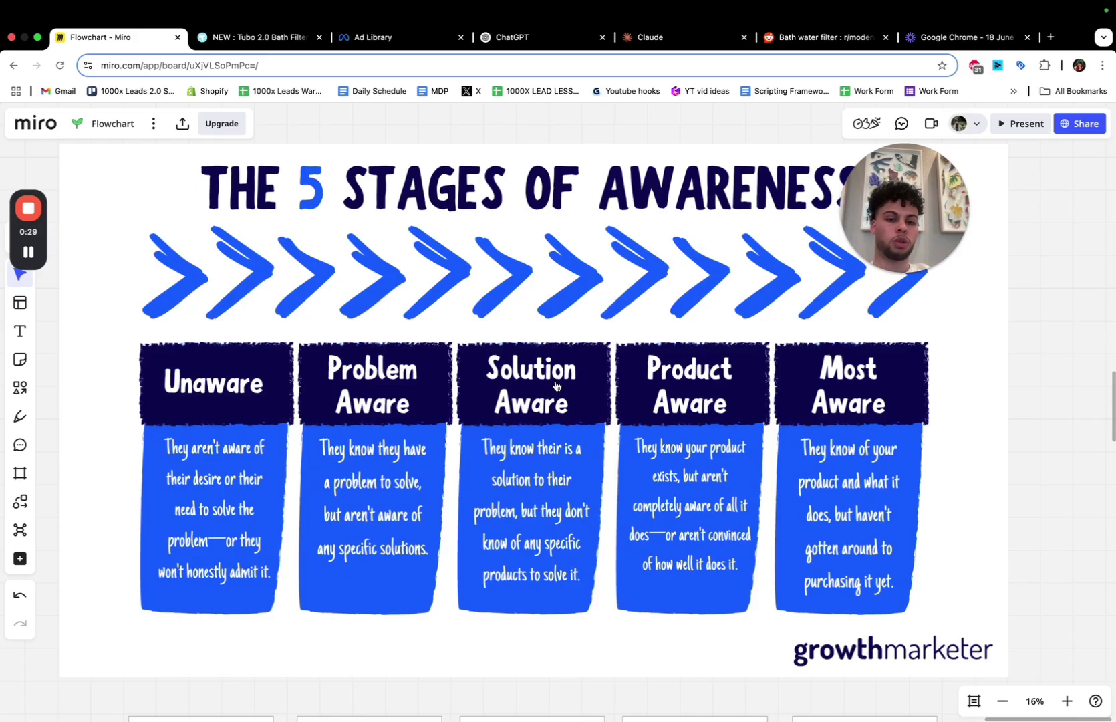
{"action": "scroll", "coordinate": [674, 350], "scroll_direction": "left", "scroll_amount": 3}
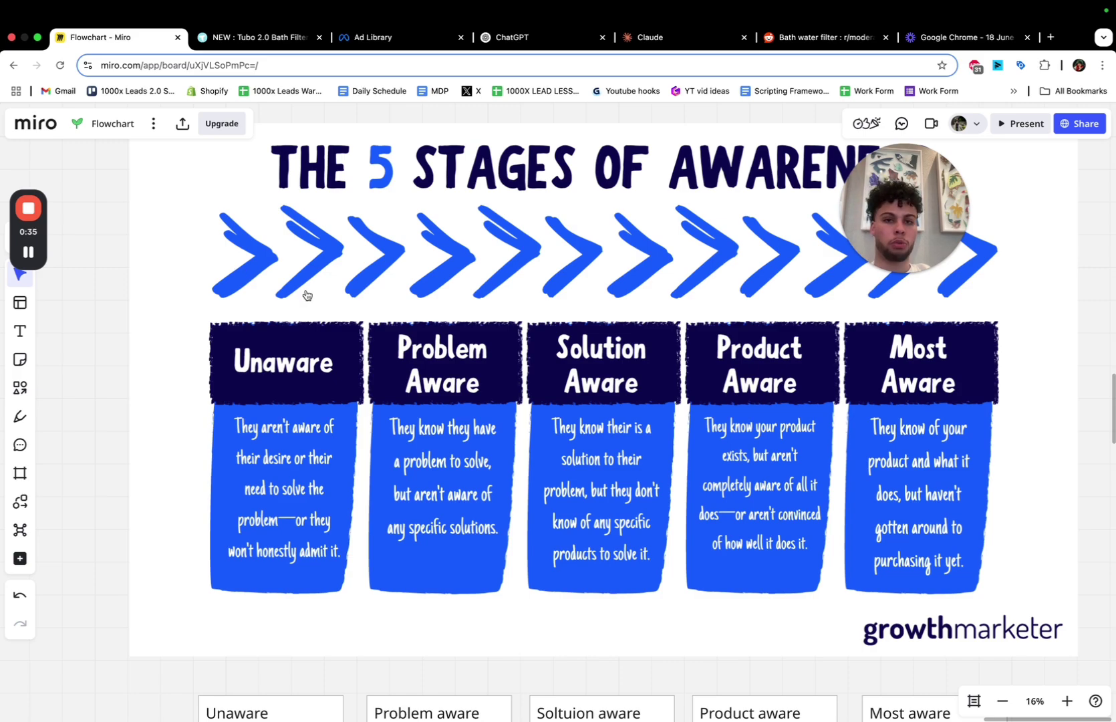
Switch to the Tubo 2.0 Bath Filter product page and review its offer, how-it-works text and customer reviews.
{"action": "left_click", "coordinate": [250, 38]}
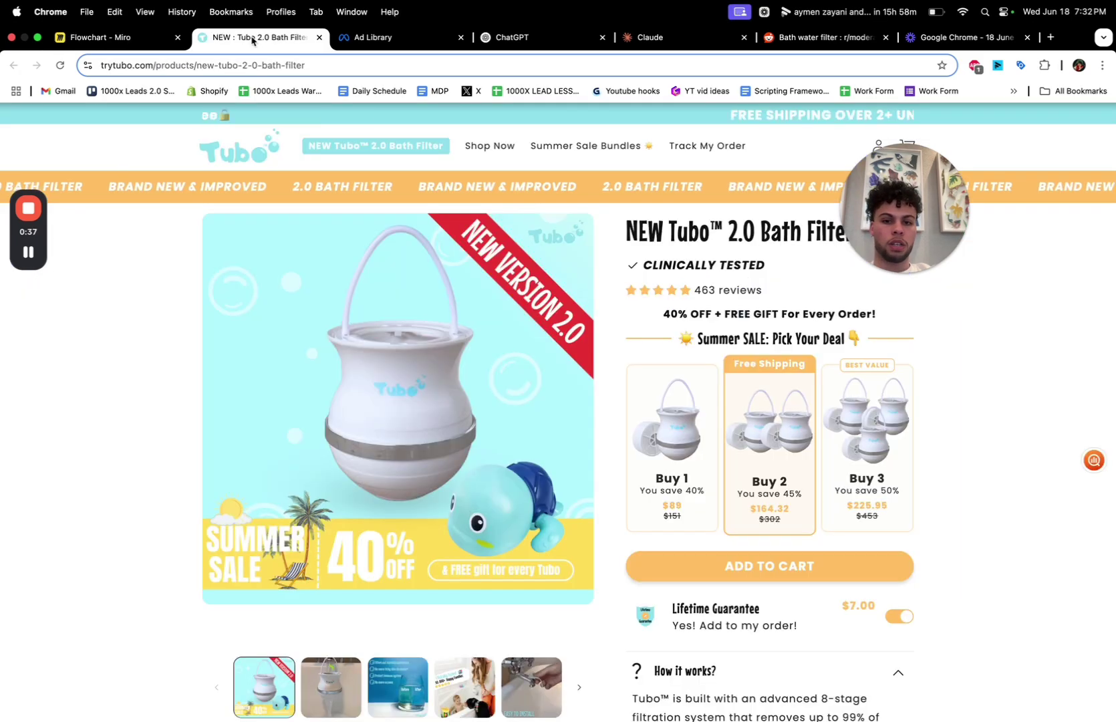
{"action": "scroll", "coordinate": [538, 455], "scroll_direction": "down", "scroll_amount": 2}
{"action": "scroll", "coordinate": [538, 455], "scroll_direction": "down", "scroll_amount": 1}
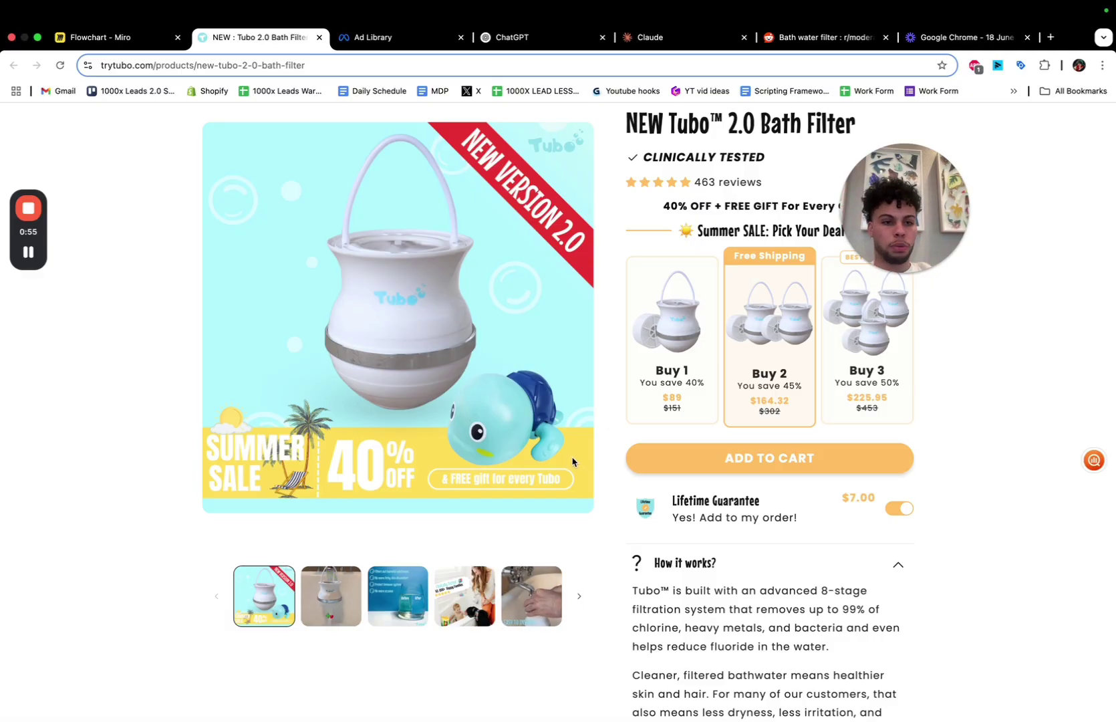
{"action": "scroll", "coordinate": [606, 513], "scroll_direction": "up", "scroll_amount": 1}
{"action": "scroll", "coordinate": [606, 513], "scroll_direction": "down", "scroll_amount": 6}
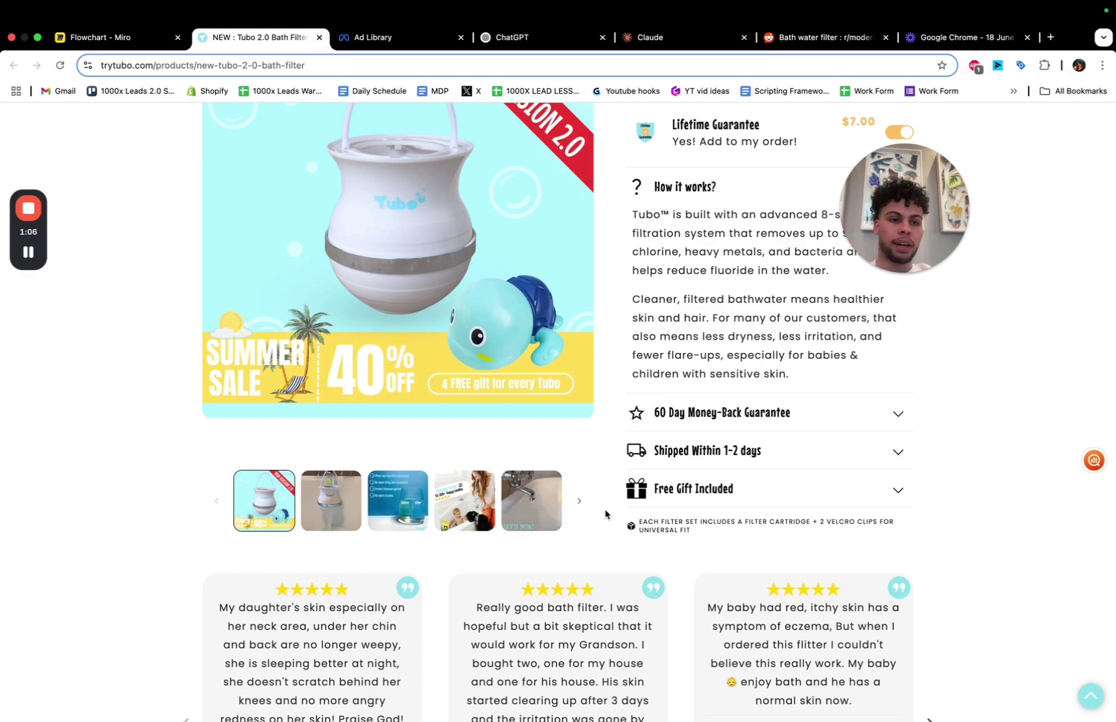
Return to the Miro flowchart and review the awareness chart and the stage boxes below it.
{"action": "left_click", "coordinate": [100, 37]}
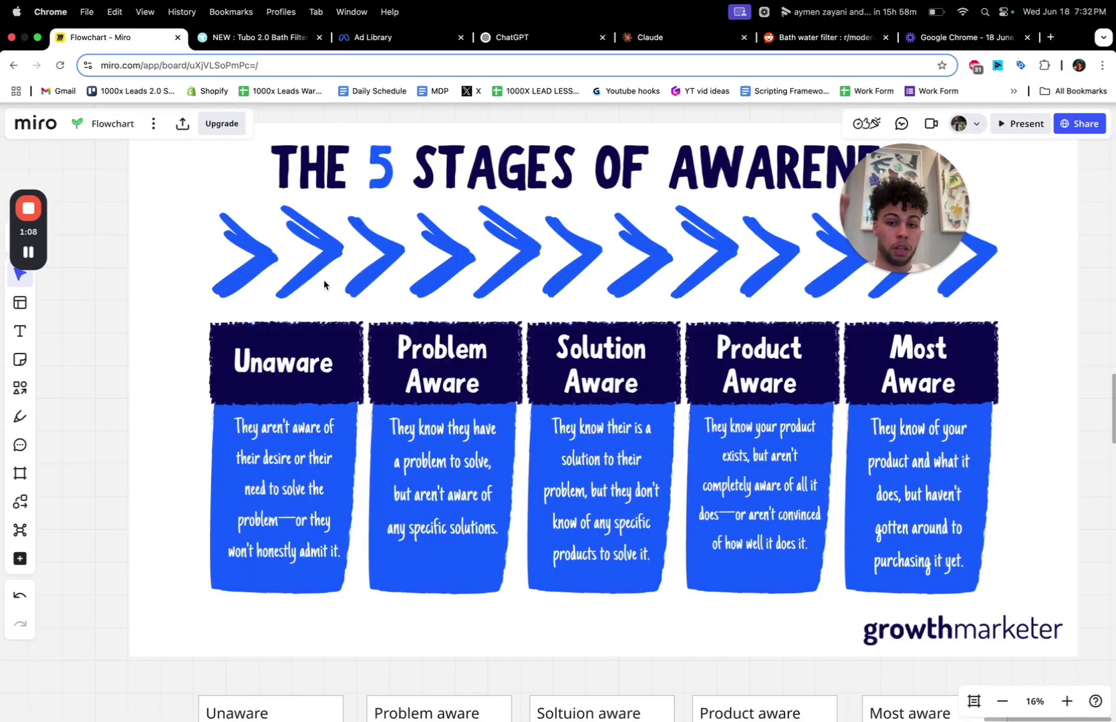
{"action": "scroll", "coordinate": [338, 389], "scroll_direction": "up", "scroll_amount": 3}
{"action": "scroll", "coordinate": [338, 389], "scroll_direction": "down", "scroll_amount": 2}
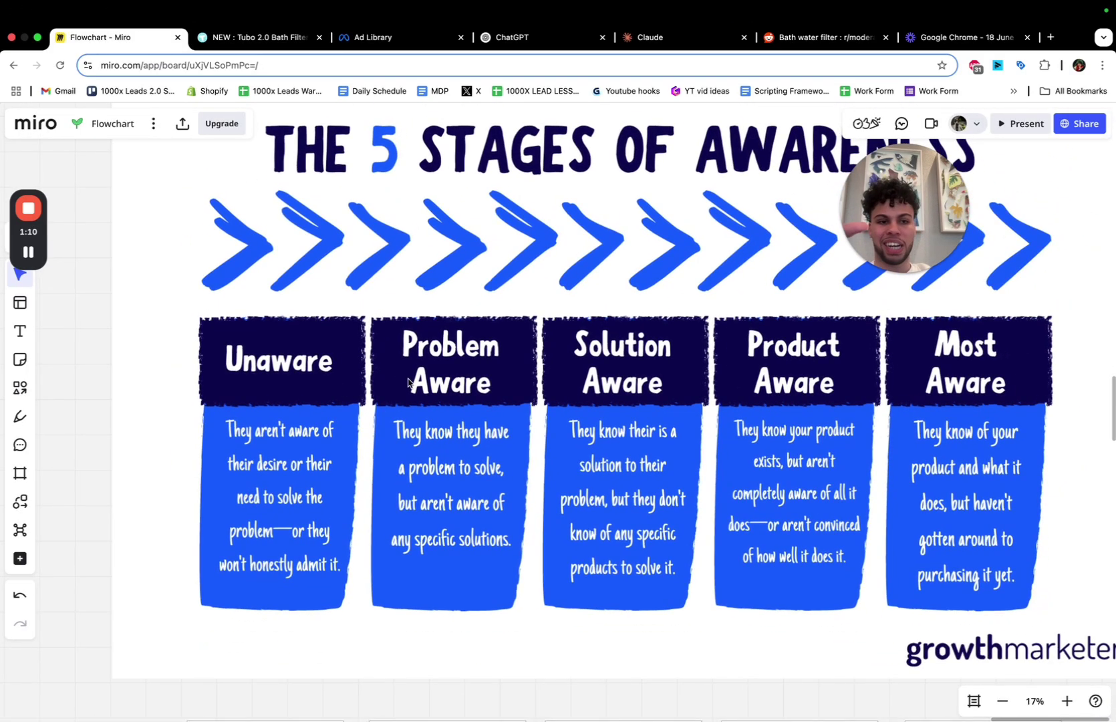
{"action": "left_click", "coordinate": [693, 40]}
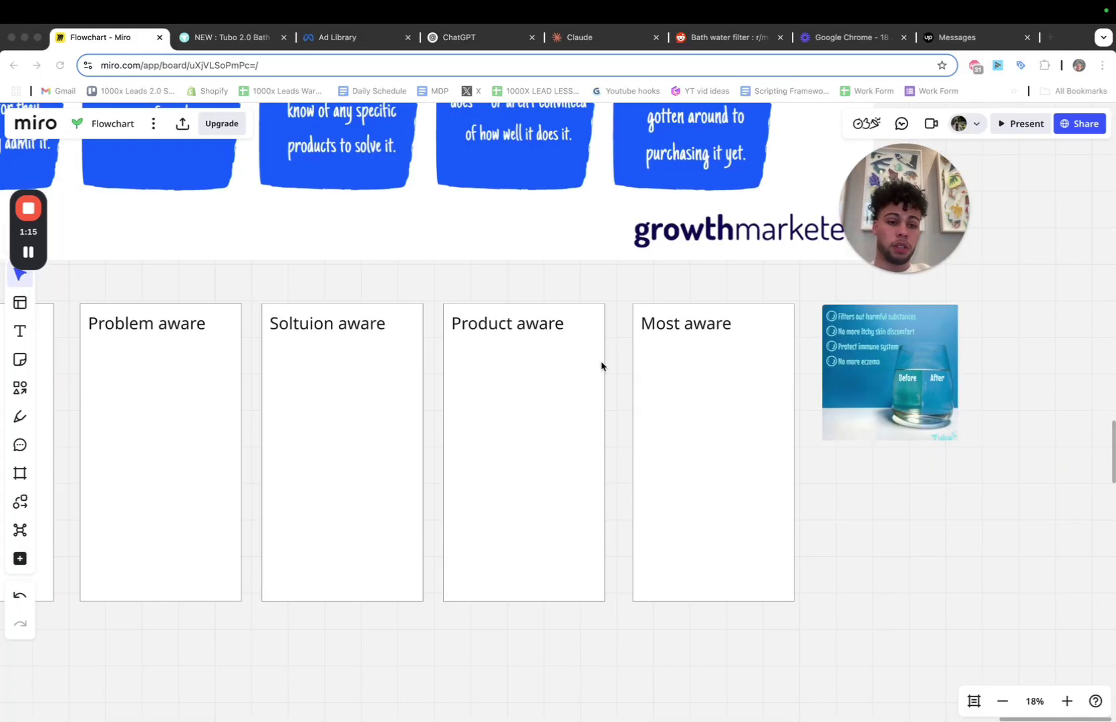
{"action": "scroll", "coordinate": [600, 366], "scroll_direction": "down", "scroll_amount": 2}
{"action": "scroll", "coordinate": [601, 367], "scroll_direction": "left", "scroll_amount": 3}
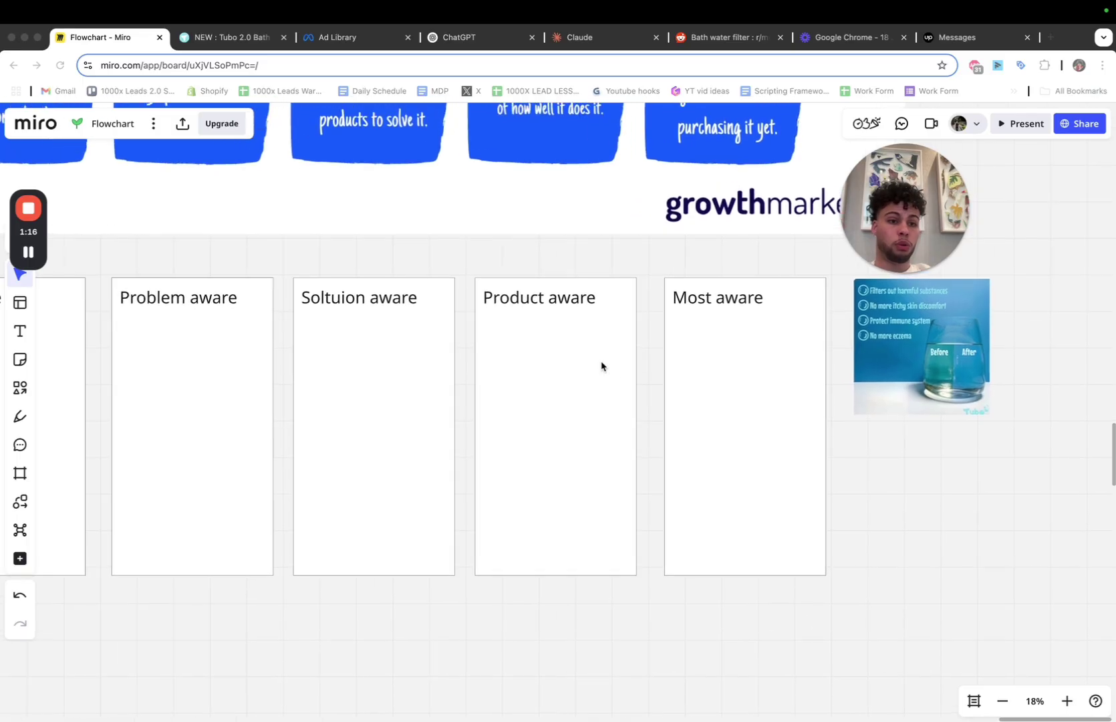
{"action": "scroll", "coordinate": [601, 366], "scroll_direction": "right", "scroll_amount": 3}
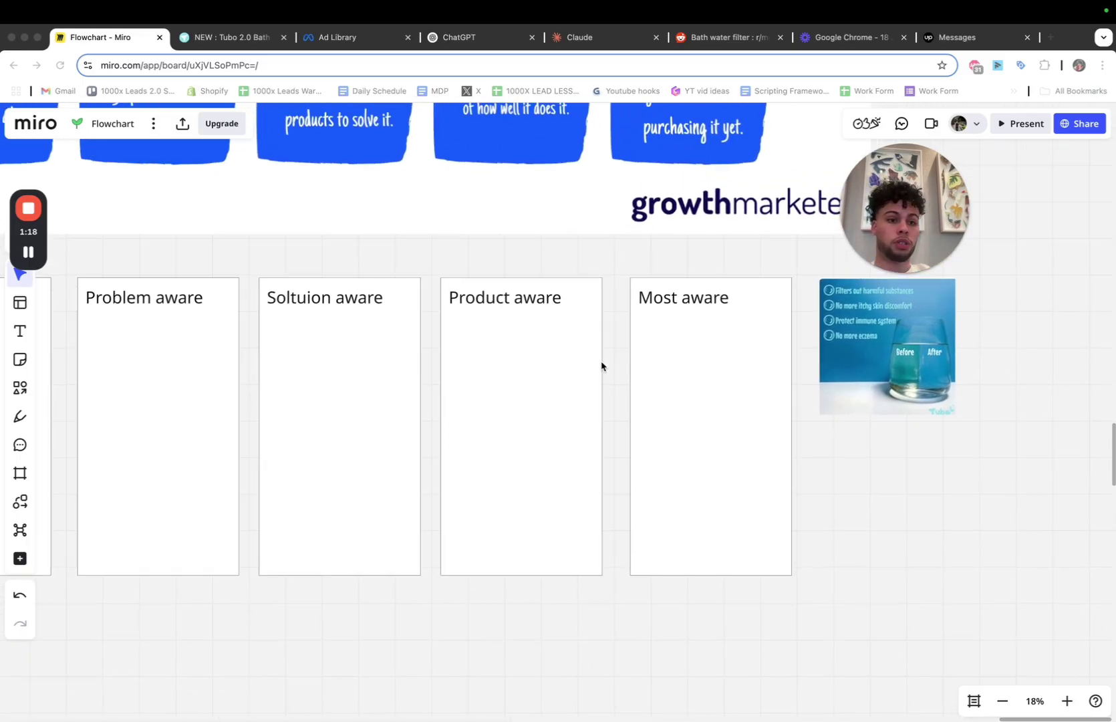
{"action": "scroll", "coordinate": [601, 366], "scroll_direction": "down", "scroll_amount": 1}
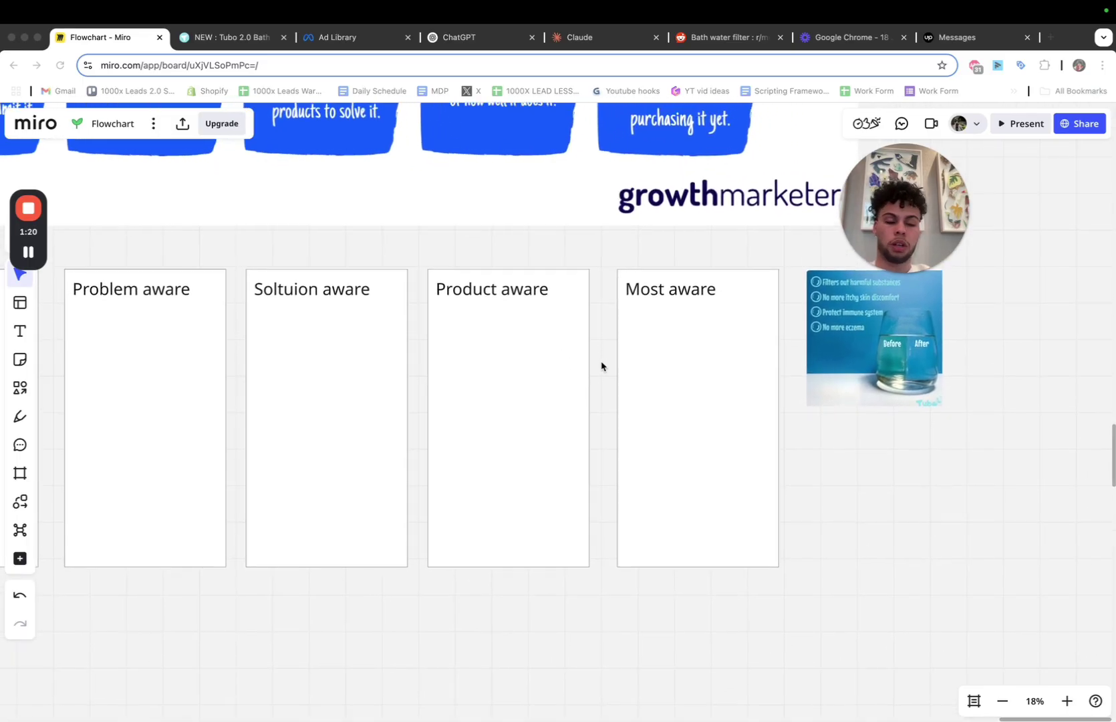
Inspect the Tubo before-and-after water image beside the Most aware box and compare it with the stage boxes.
{"action": "scroll", "coordinate": [687, 379], "scroll_direction": "right", "scroll_amount": 5}
{"action": "scroll", "coordinate": [687, 380], "scroll_direction": "up", "scroll_amount": 1}
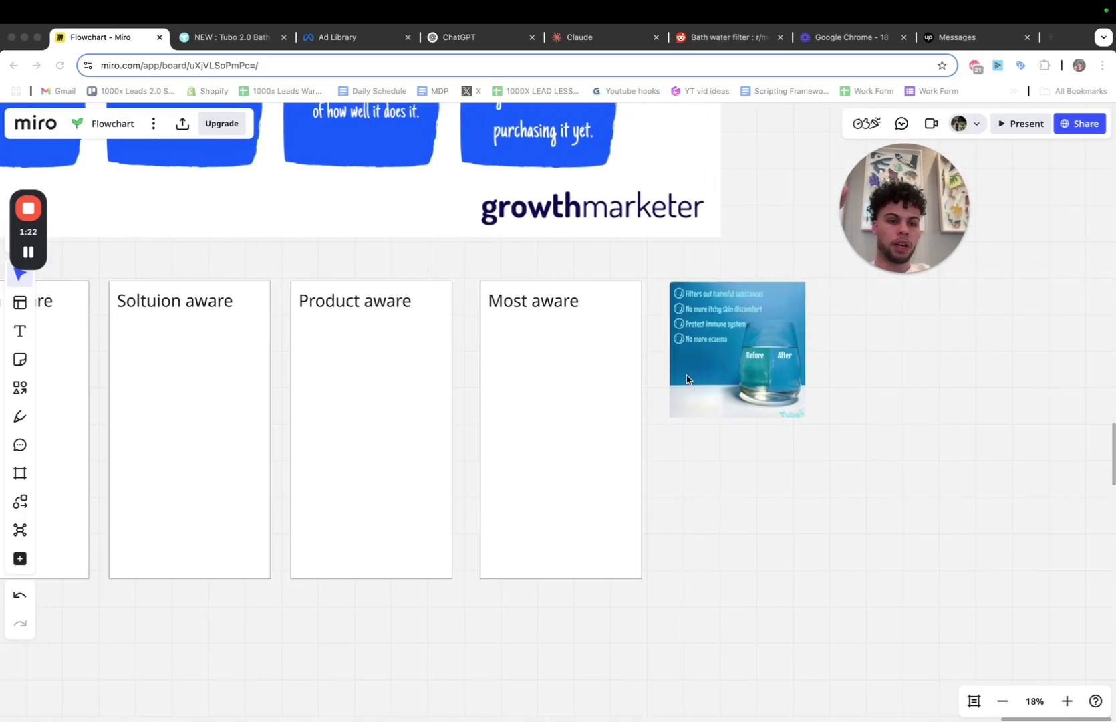
{"action": "left_click", "coordinate": [747, 452]}
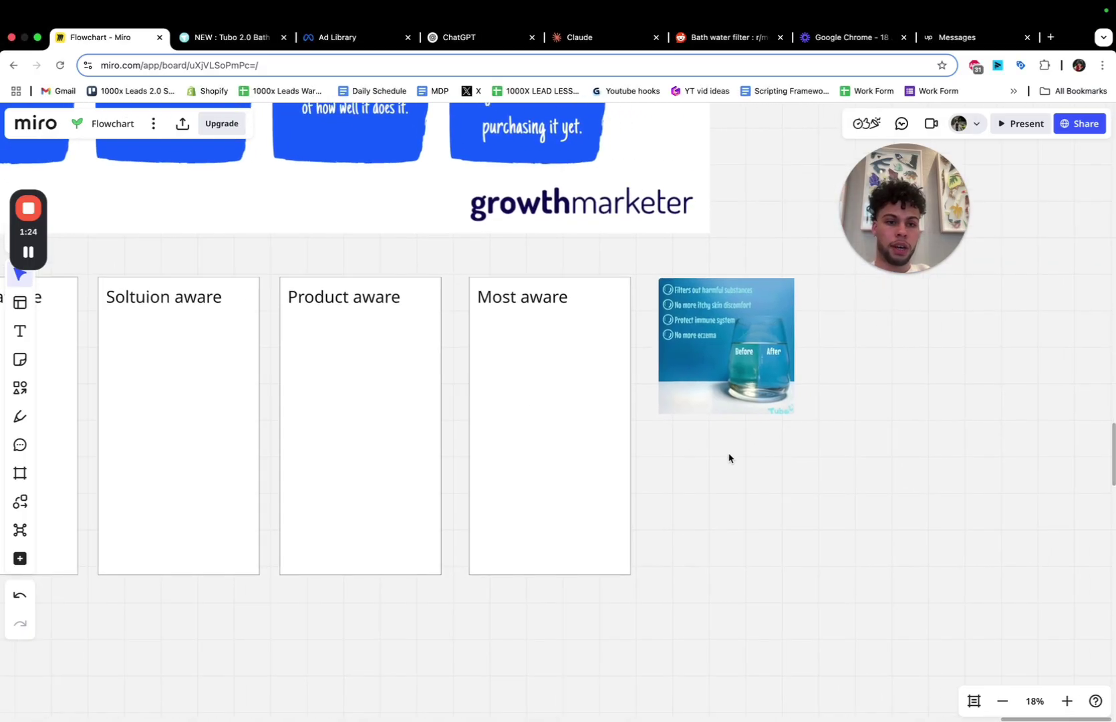
{"action": "scroll", "coordinate": [731, 458], "scroll_direction": "up", "scroll_amount": 5}
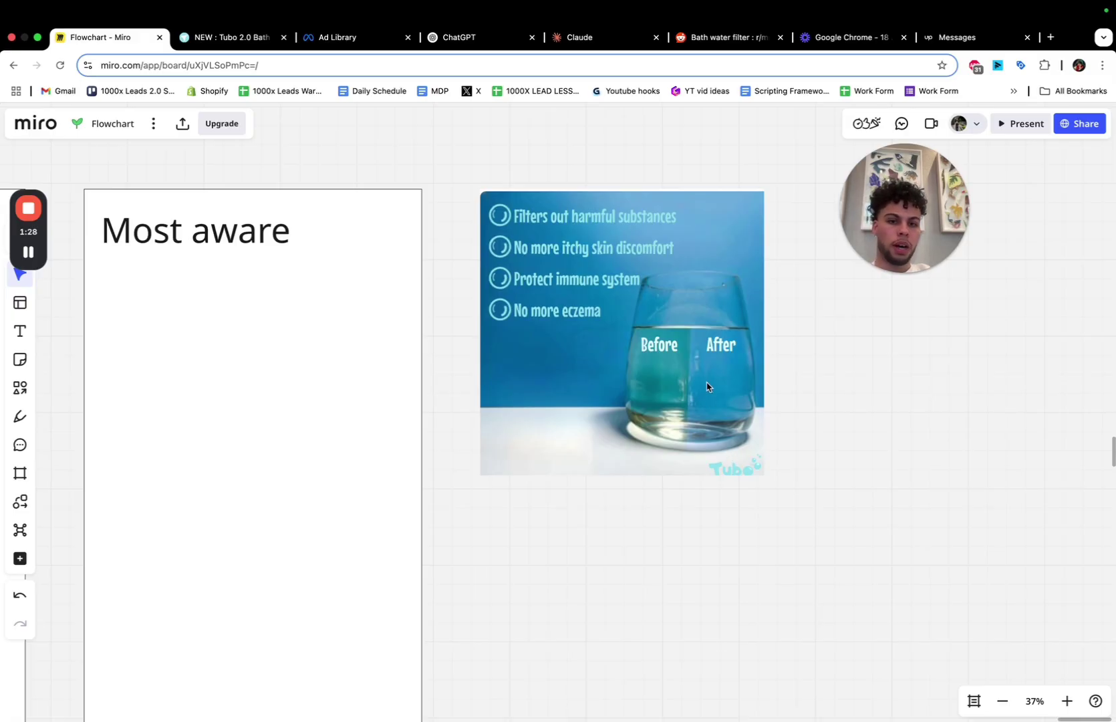
{"action": "scroll", "coordinate": [707, 386], "scroll_direction": "left", "scroll_amount": 3}
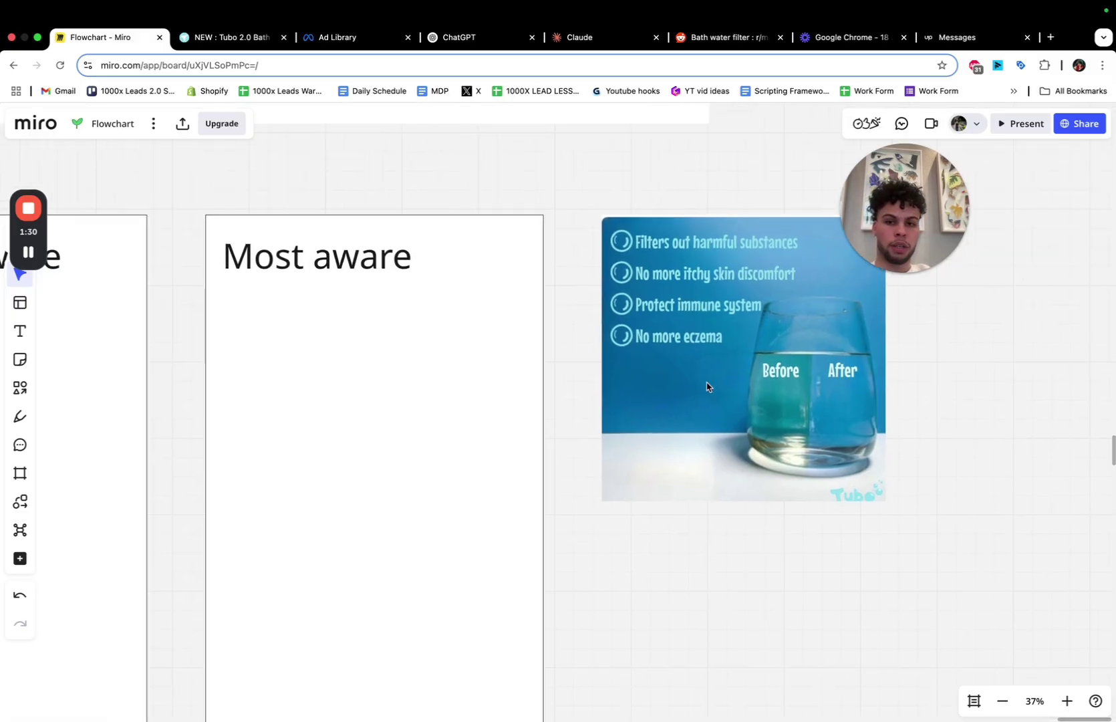
{"action": "scroll", "coordinate": [707, 386], "scroll_direction": "down", "scroll_amount": 3}
{"action": "scroll", "coordinate": [457, 317], "scroll_direction": "left", "scroll_amount": 3}
{"action": "scroll", "coordinate": [491, 322], "scroll_direction": "down", "scroll_amount": 3}
{"action": "scroll", "coordinate": [492, 323], "scroll_direction": "left", "scroll_amount": 3}
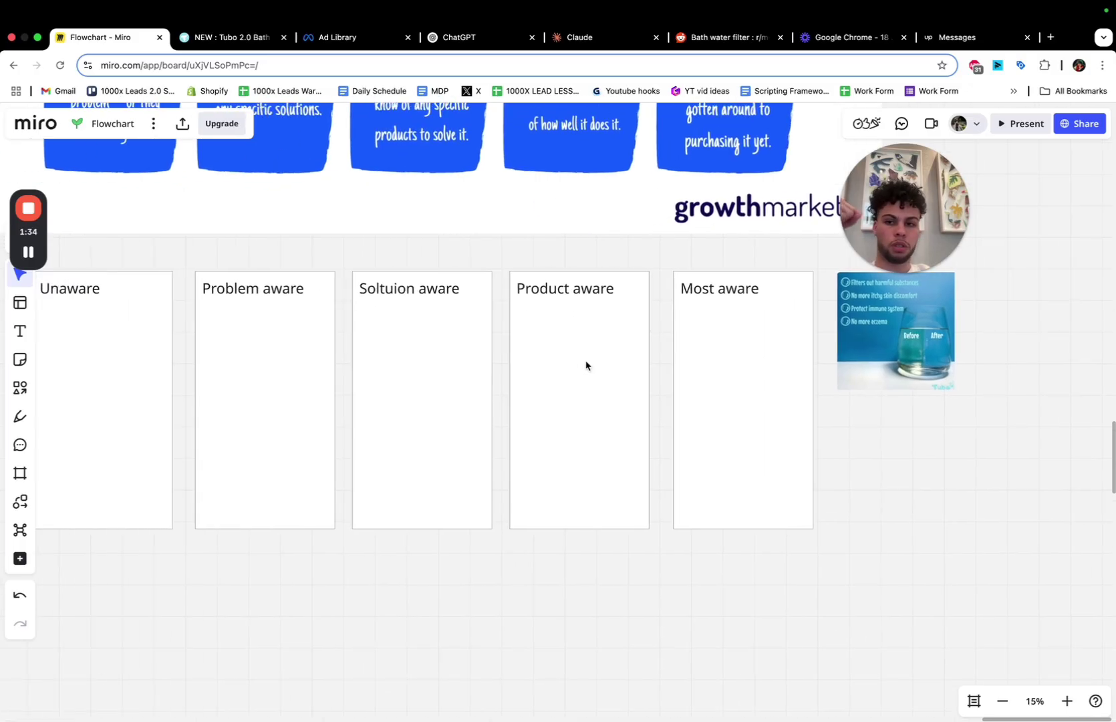
Add the question "When is the next sale for this product?" under the heading in the Most aware box.
{"action": "left_click", "coordinate": [729, 358]}
{"action": "left_click", "coordinate": [728, 357]}
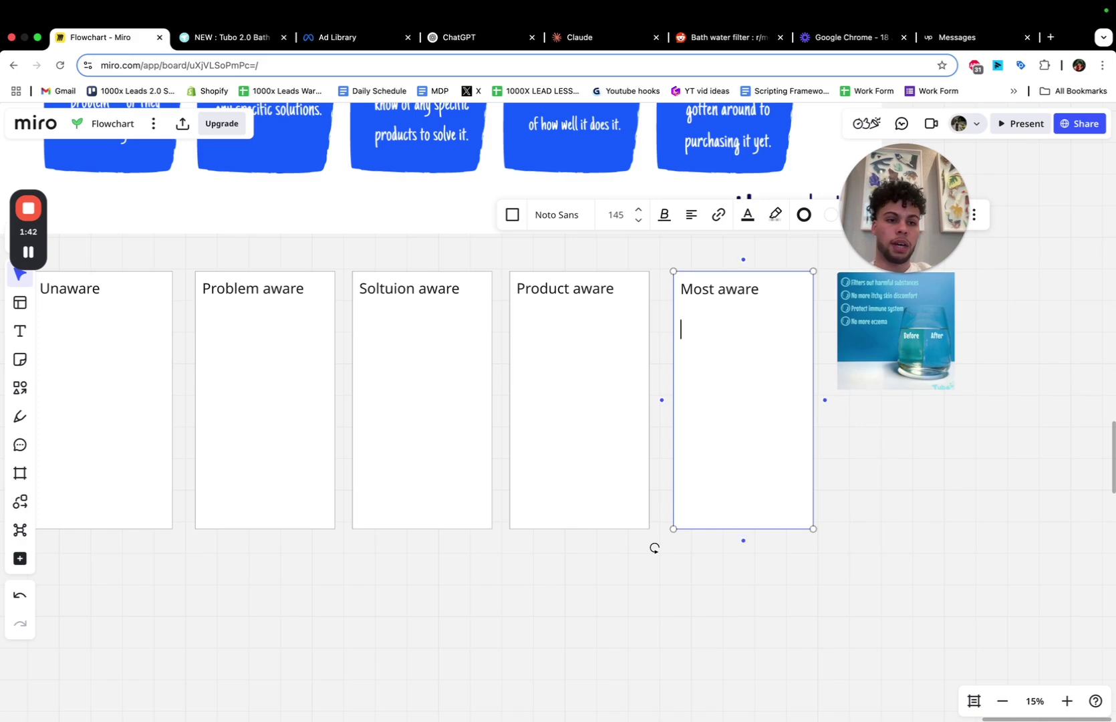
{"action": "key", "text": "Return"}
{"action": "type", "text": "W"}
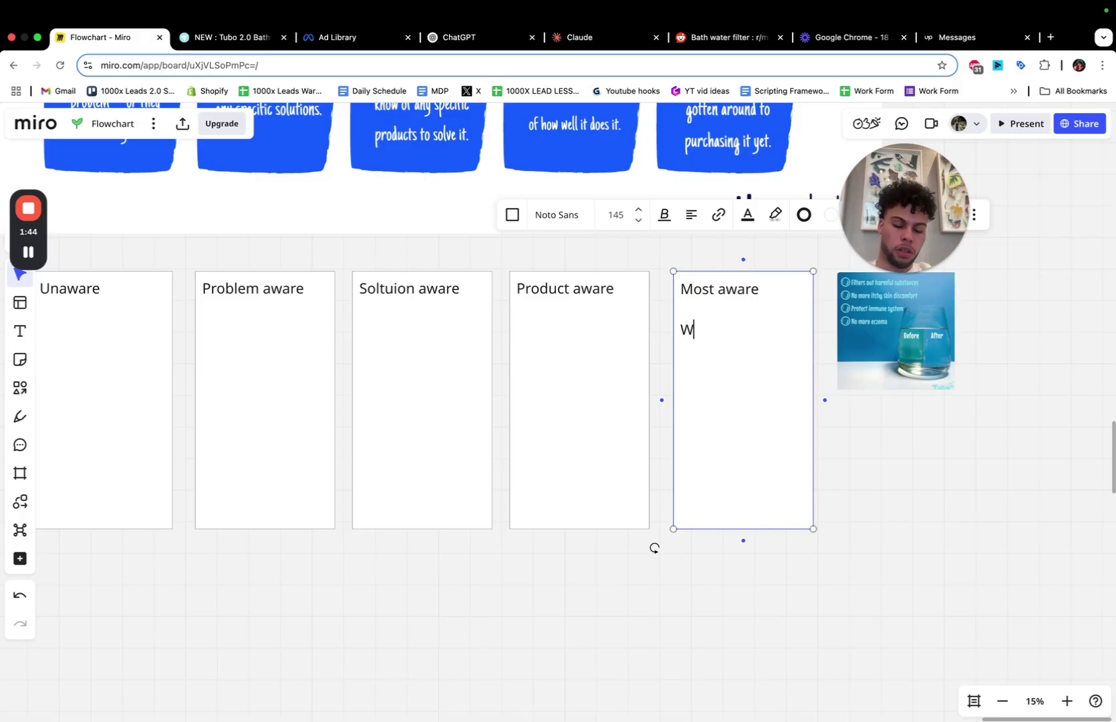
{"action": "type", "text": "hen is the nex"}
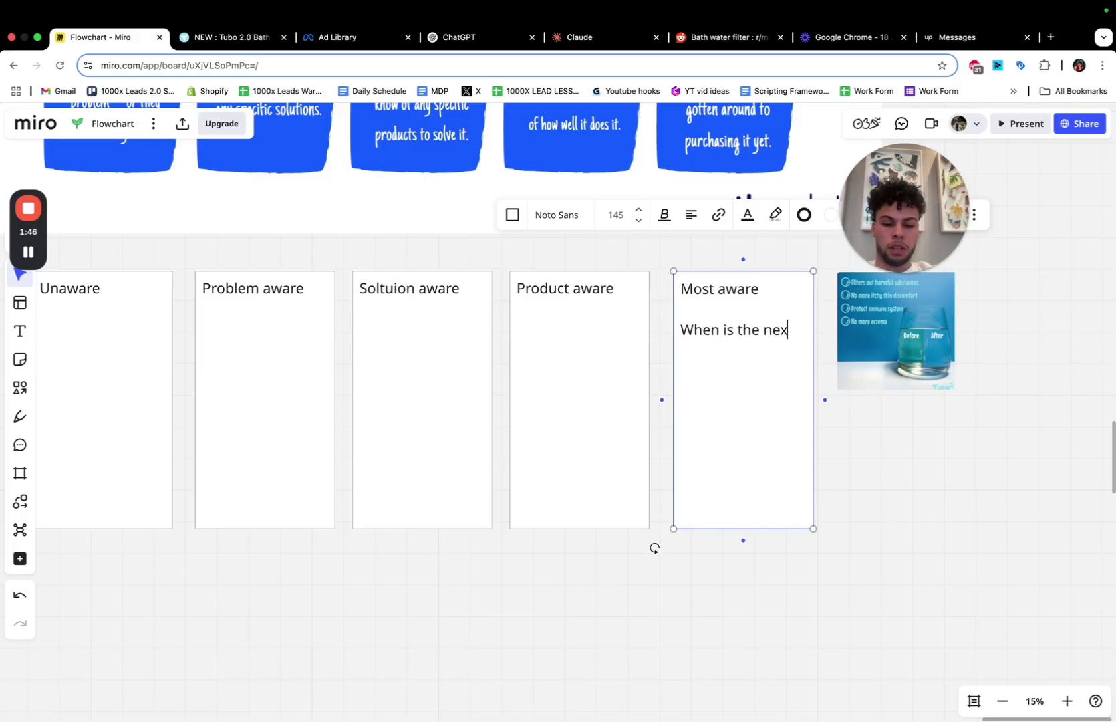
{"action": "type", "text": "t sale for this "}
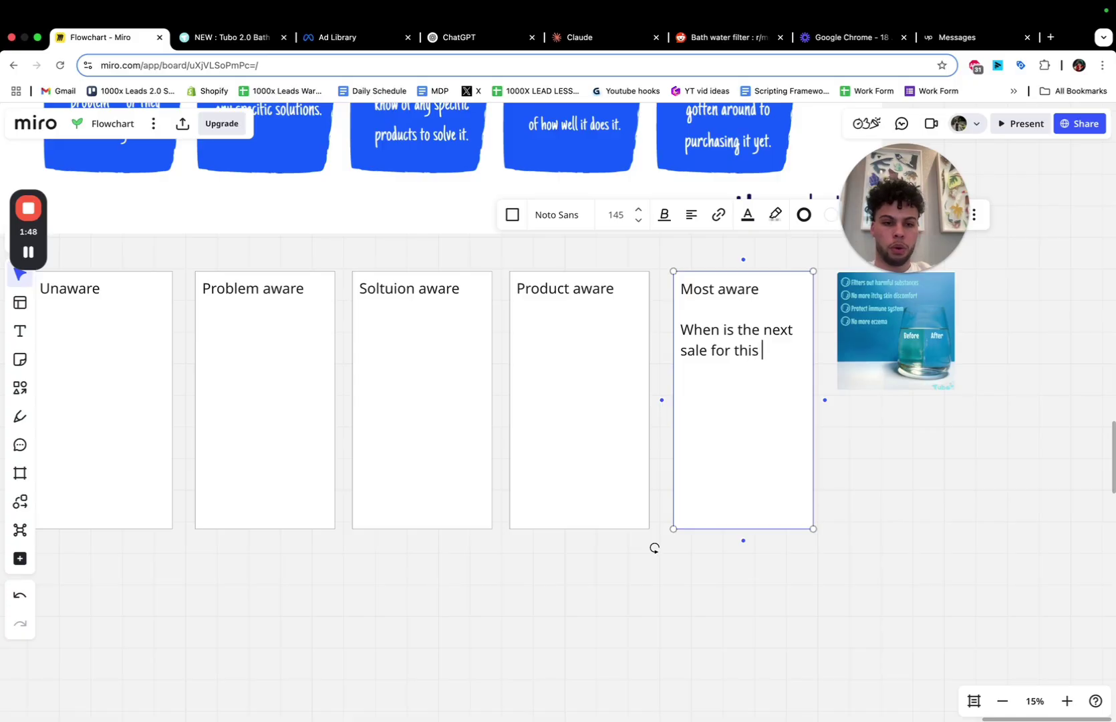
{"action": "type", "text": "product?"}
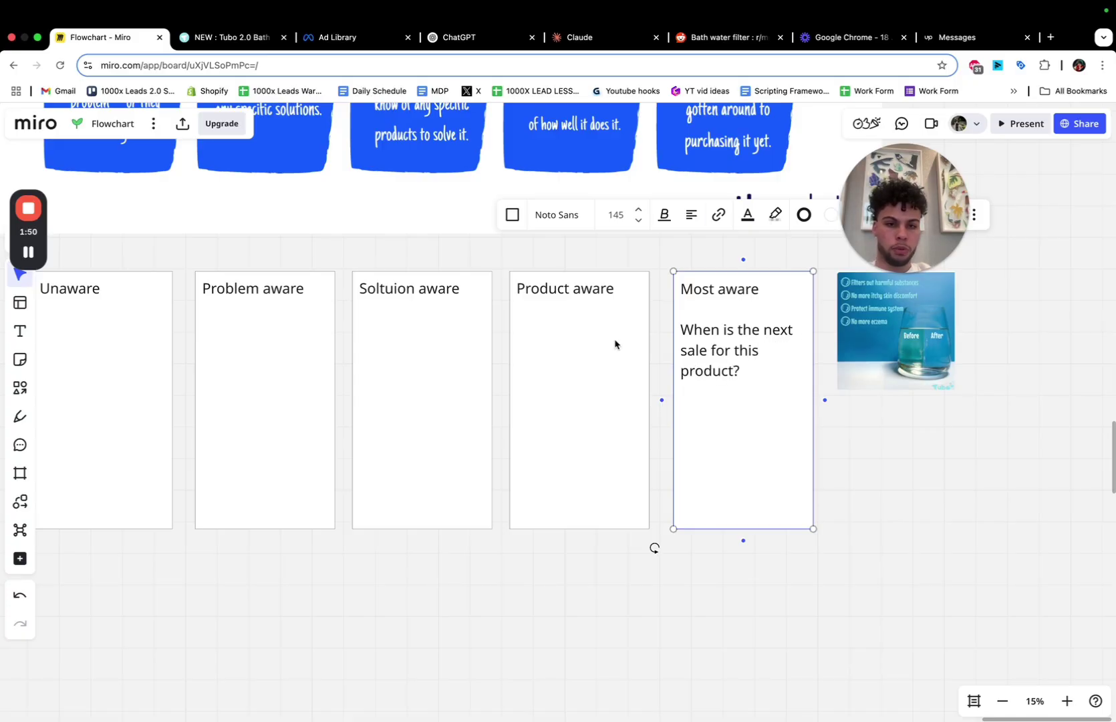
Open the Product aware box's text for editing and leave a blank line under its heading.
{"action": "double_click", "coordinate": [628, 293]}
{"action": "key", "text": "Return"}
{"action": "key", "text": "Return"}
Examine the Most aware question and the Tubo before-and-after water image, including its listed benefits.
{"action": "scroll", "coordinate": [560, 287], "scroll_direction": "up", "scroll_amount": 5}
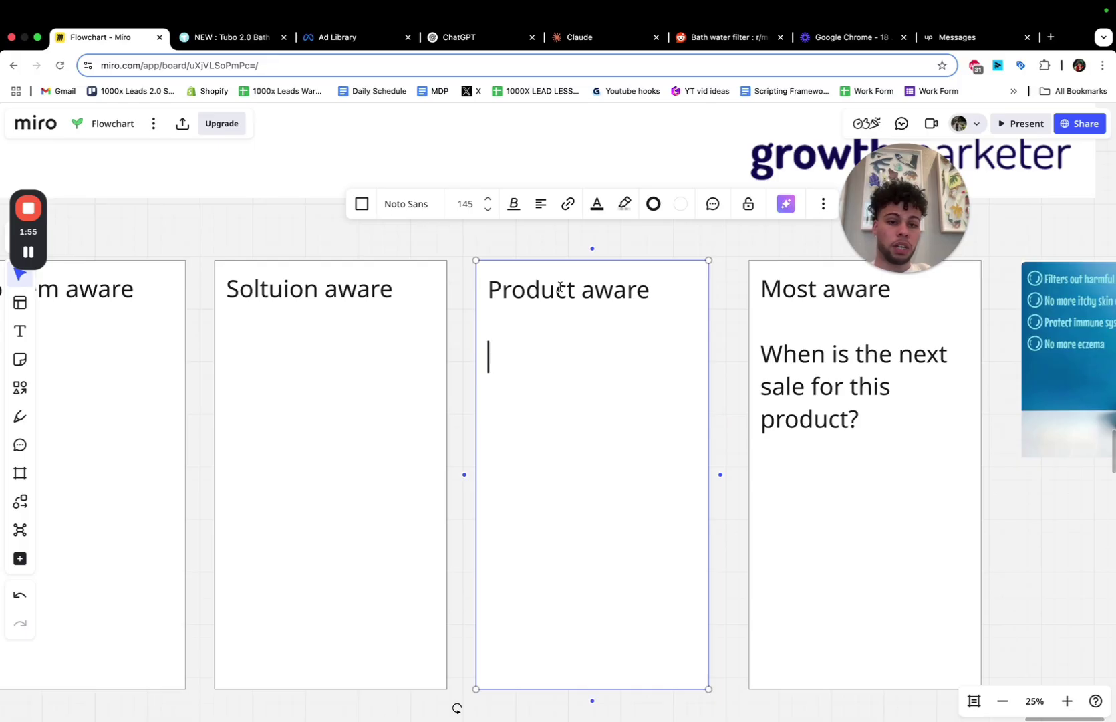
{"action": "scroll", "coordinate": [560, 288], "scroll_direction": "down", "scroll_amount": 3}
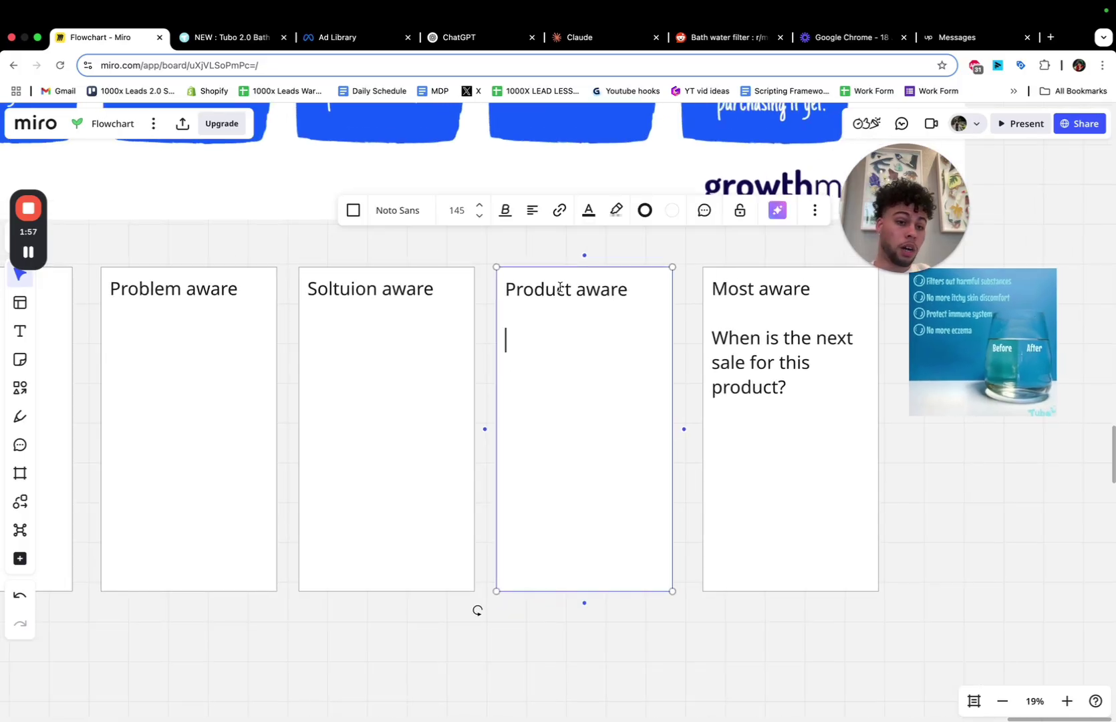
{"action": "scroll", "coordinate": [555, 322], "scroll_direction": "up", "scroll_amount": 5}
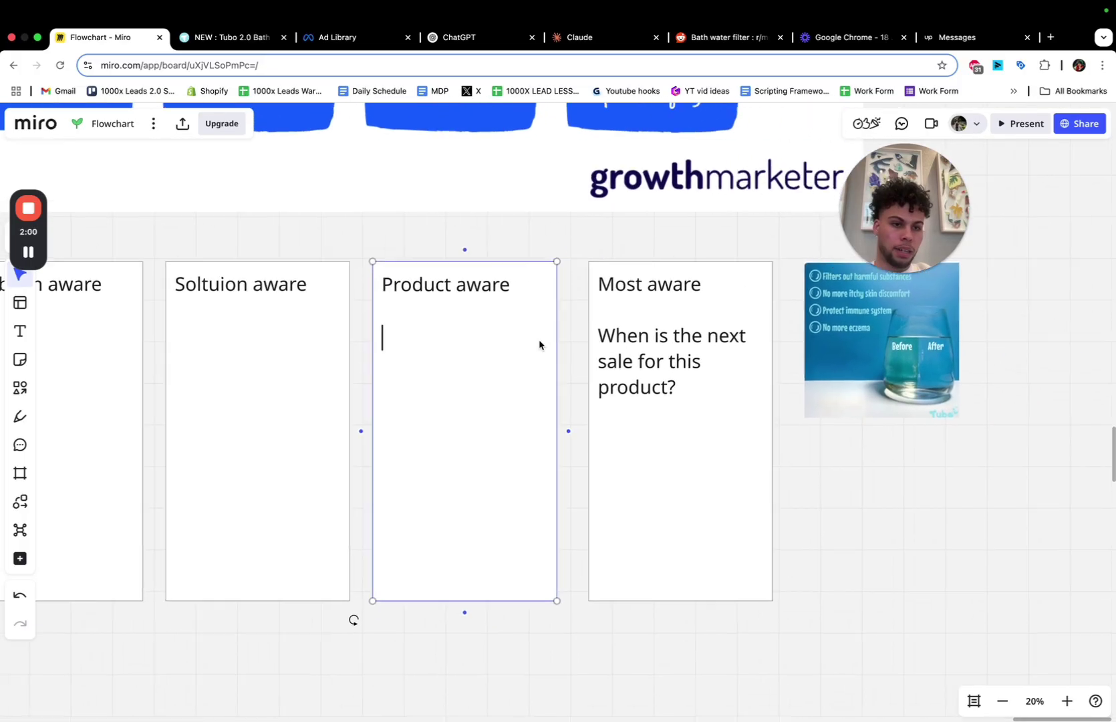
{"action": "scroll", "coordinate": [715, 345], "scroll_direction": "right", "scroll_amount": 3}
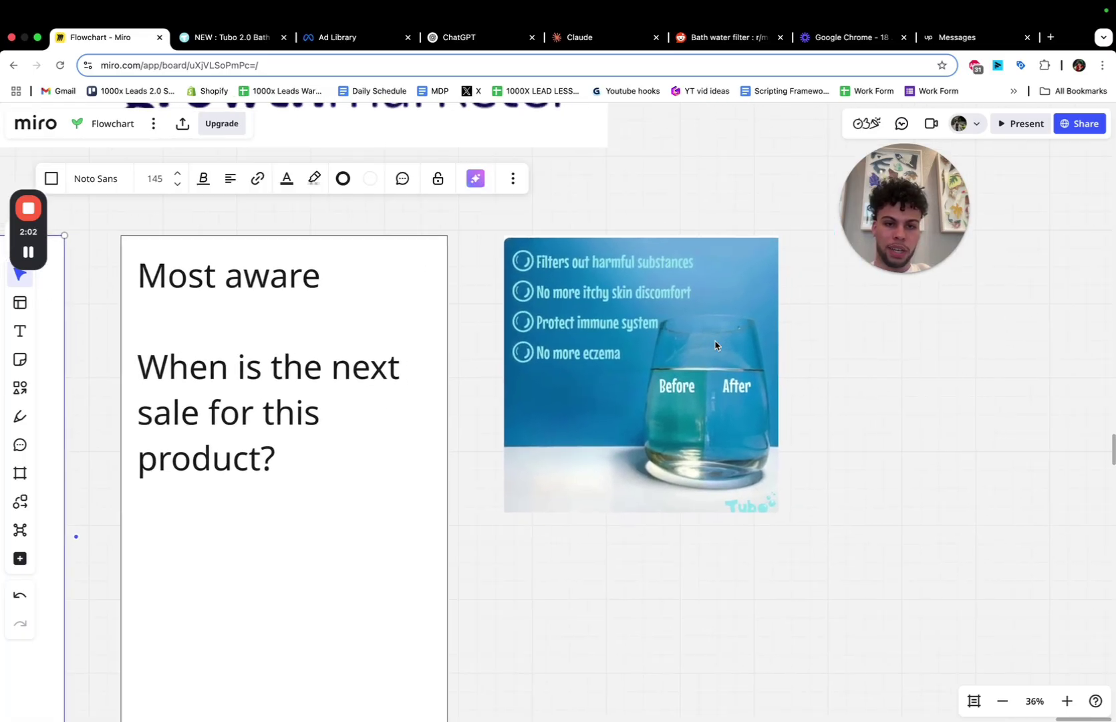
{"action": "scroll", "coordinate": [715, 345], "scroll_direction": "up", "scroll_amount": 3}
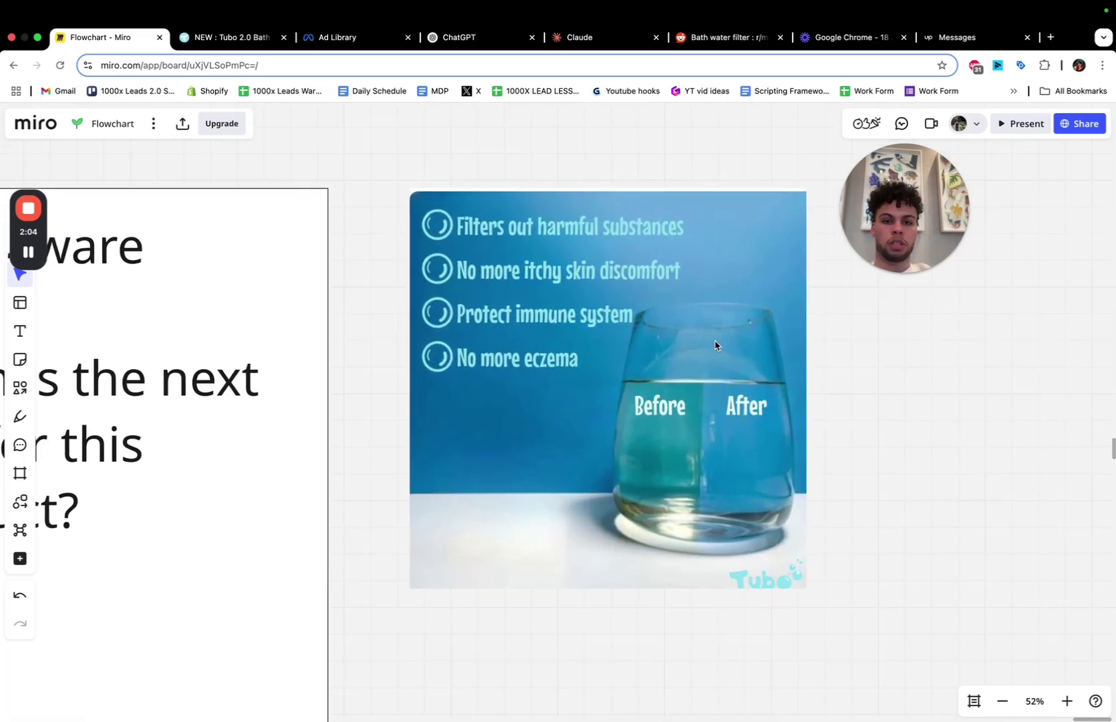
{"action": "scroll", "coordinate": [715, 345], "scroll_direction": "down", "scroll_amount": 3}
{"action": "scroll", "coordinate": [715, 343], "scroll_direction": "left", "scroll_amount": 3}
{"action": "scroll", "coordinate": [735, 328], "scroll_direction": "left", "scroll_amount": 3}
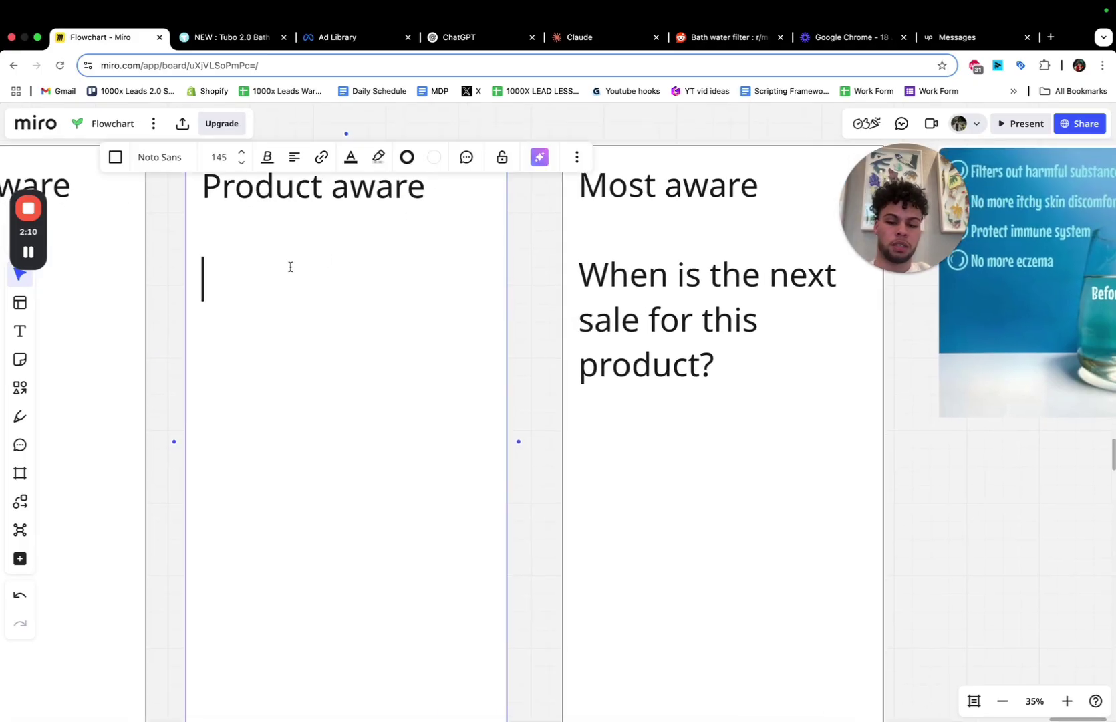
Enter the question "How exactly does it protect my child?" under the Product aware heading.
{"action": "type", "text": "How "}
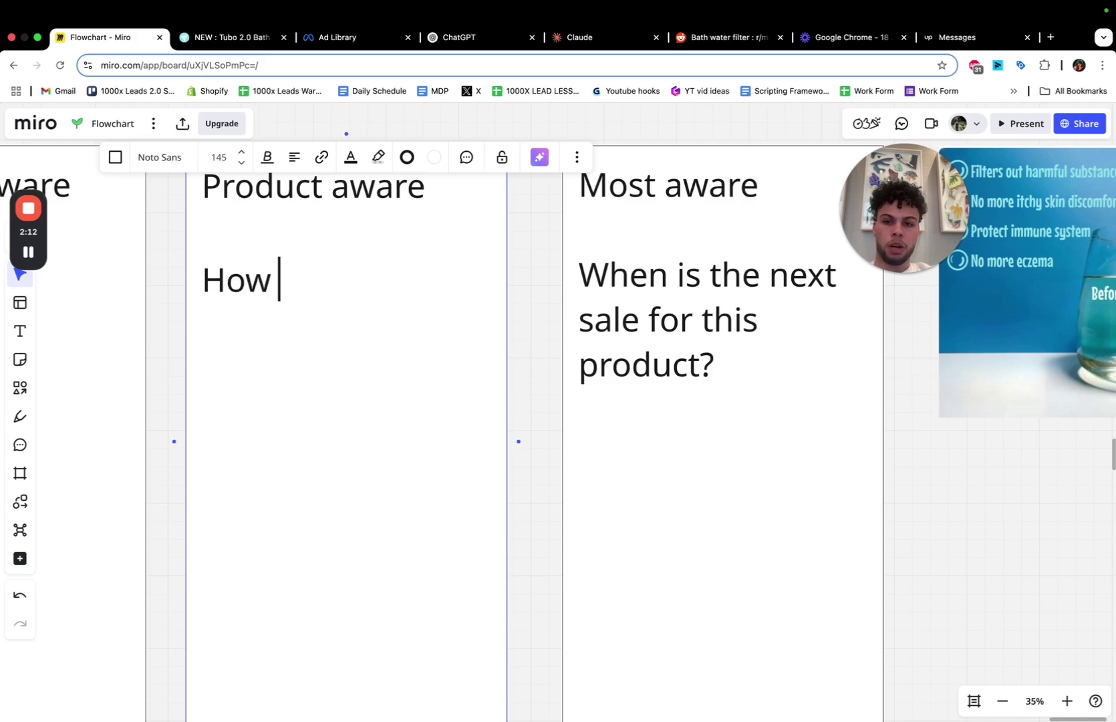
{"action": "type", "text": "exactl"}
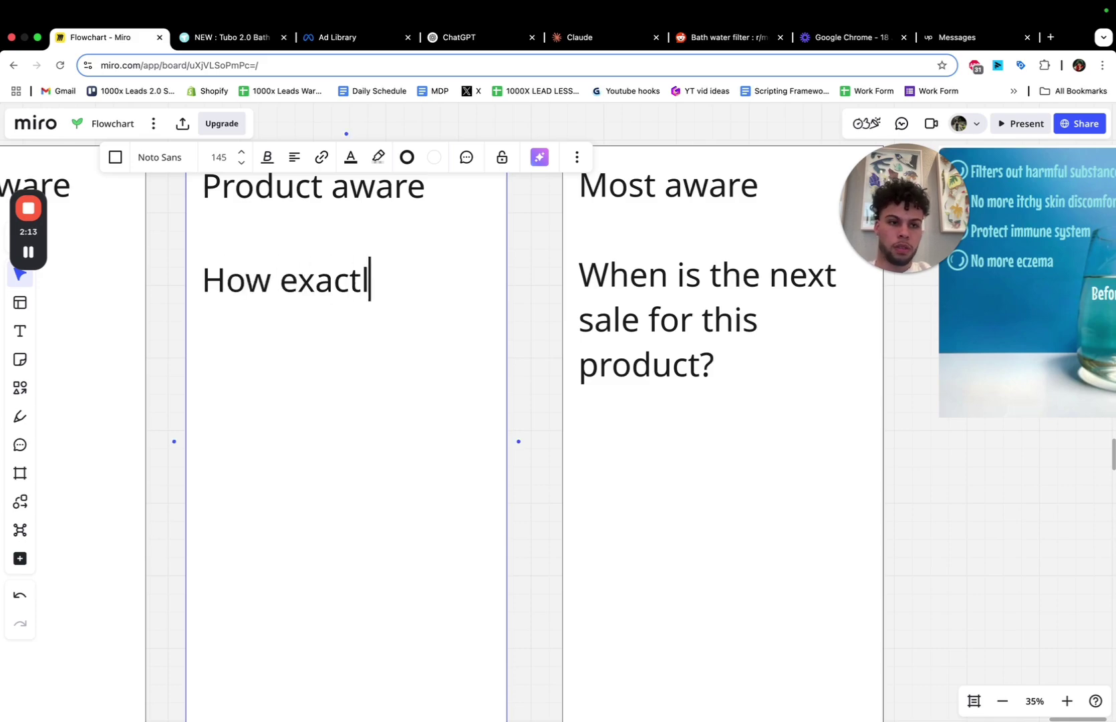
{"action": "type", "text": "y does it pro"}
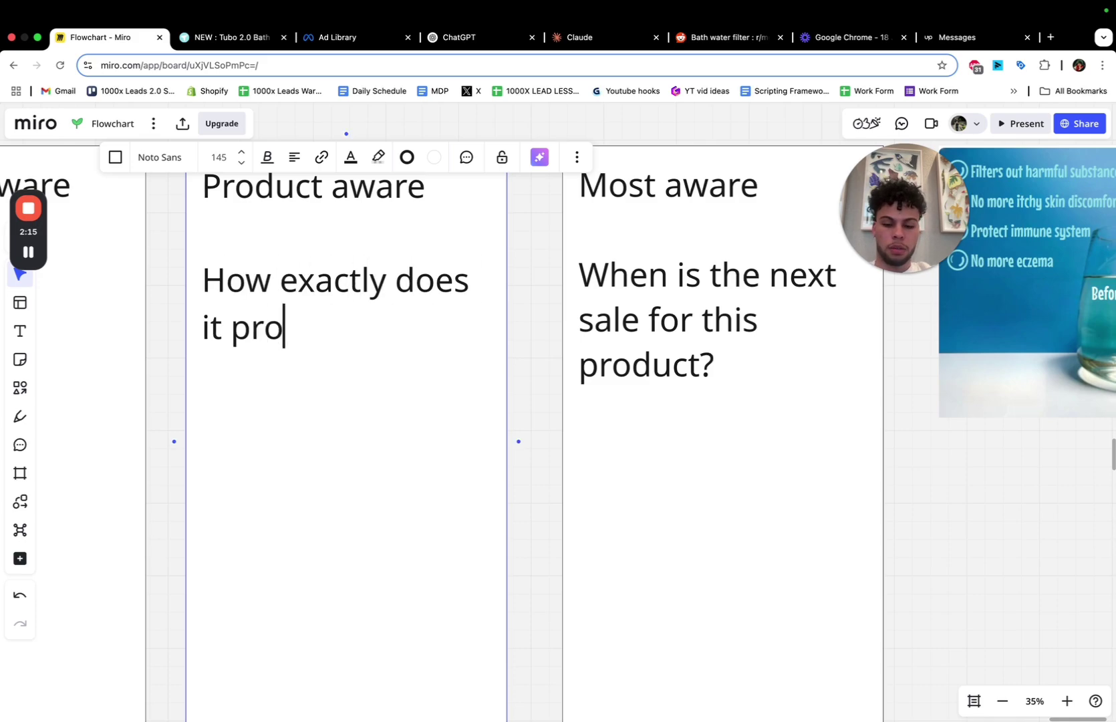
{"action": "type", "text": "tect my child"}
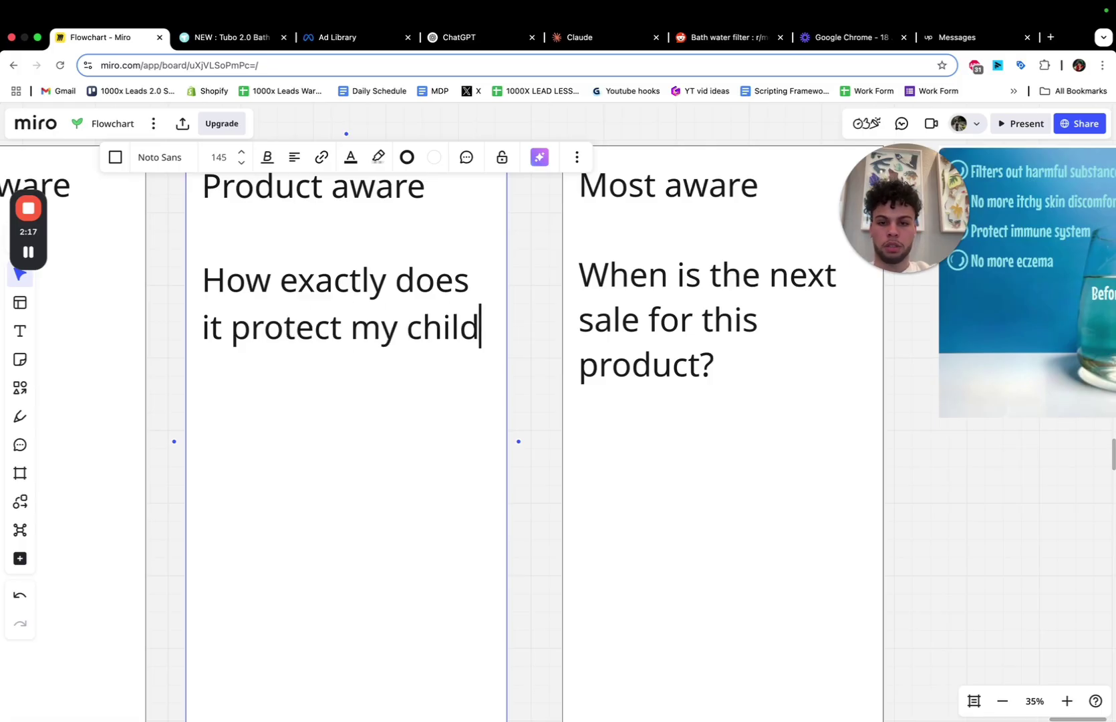
{"action": "type", "text": "?"}
Add "How do i know it'll work?" as the second question in the Product aware box, separated by a blank line.
{"action": "key", "text": "Return"}
{"action": "key", "text": "Return"}
{"action": "type", "text": "How do i kno"}
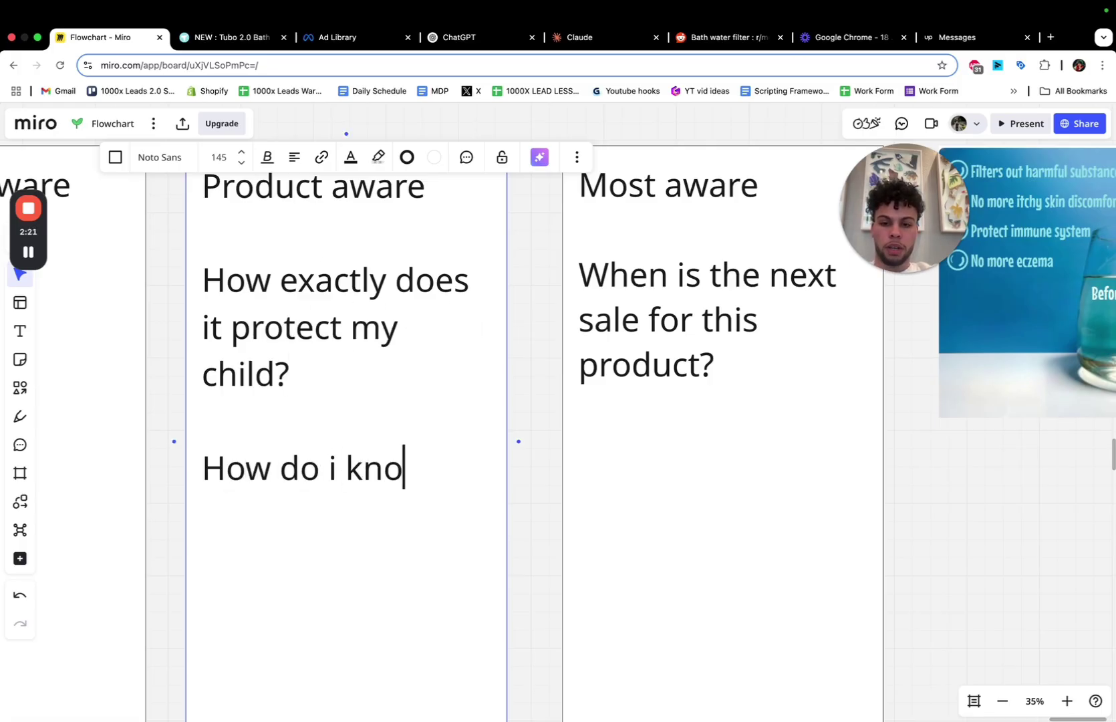
{"action": "type", "text": "w it'll wo"}
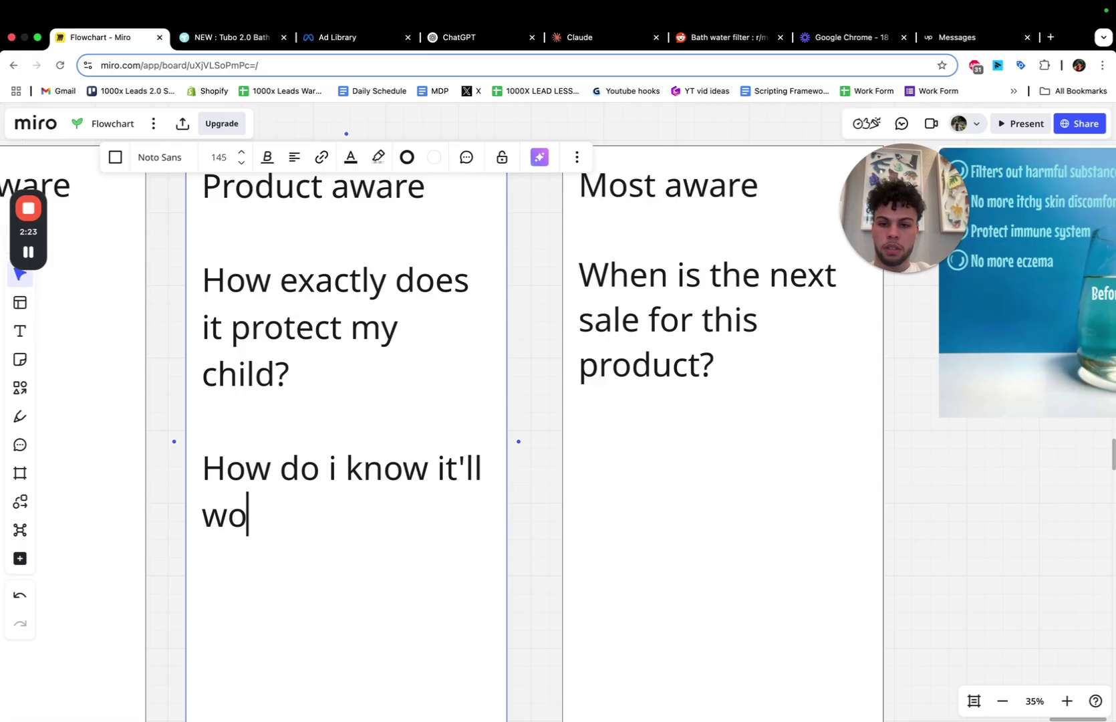
{"action": "type", "text": "rk?"}
Add "Are there other people using this brand?" as the third question in the Product aware box.
{"action": "key", "text": "Return"}
{"action": "key", "text": "Return"}
{"action": "type", "text": "A"}
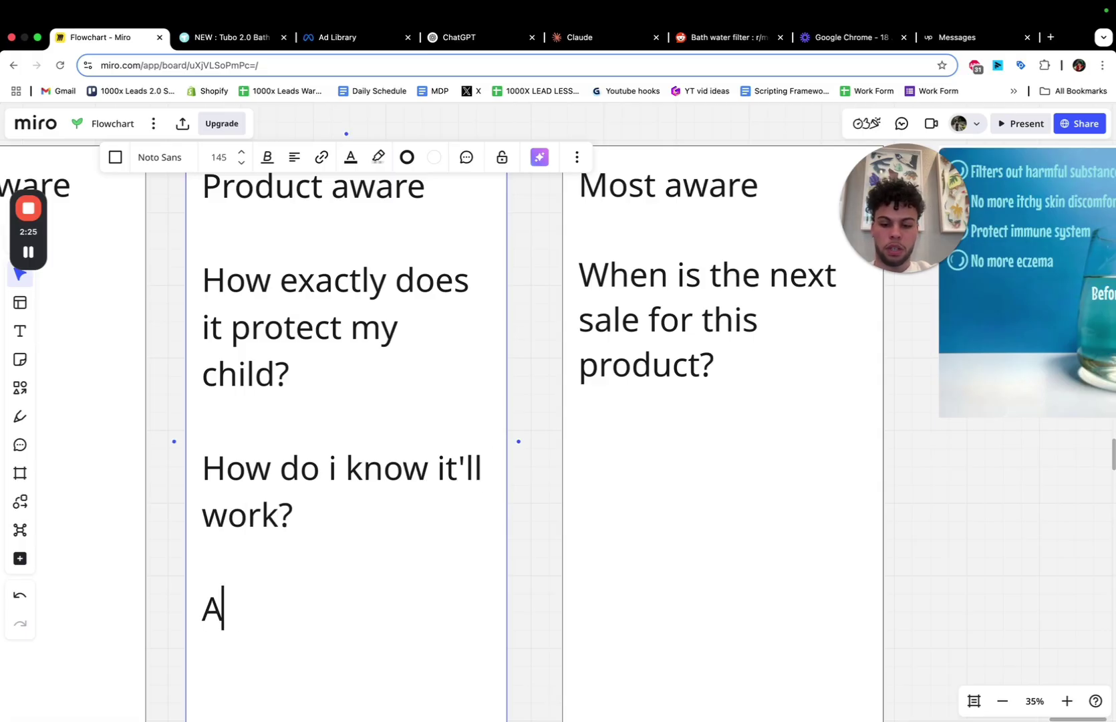
{"action": "type", "text": "re there other peo"}
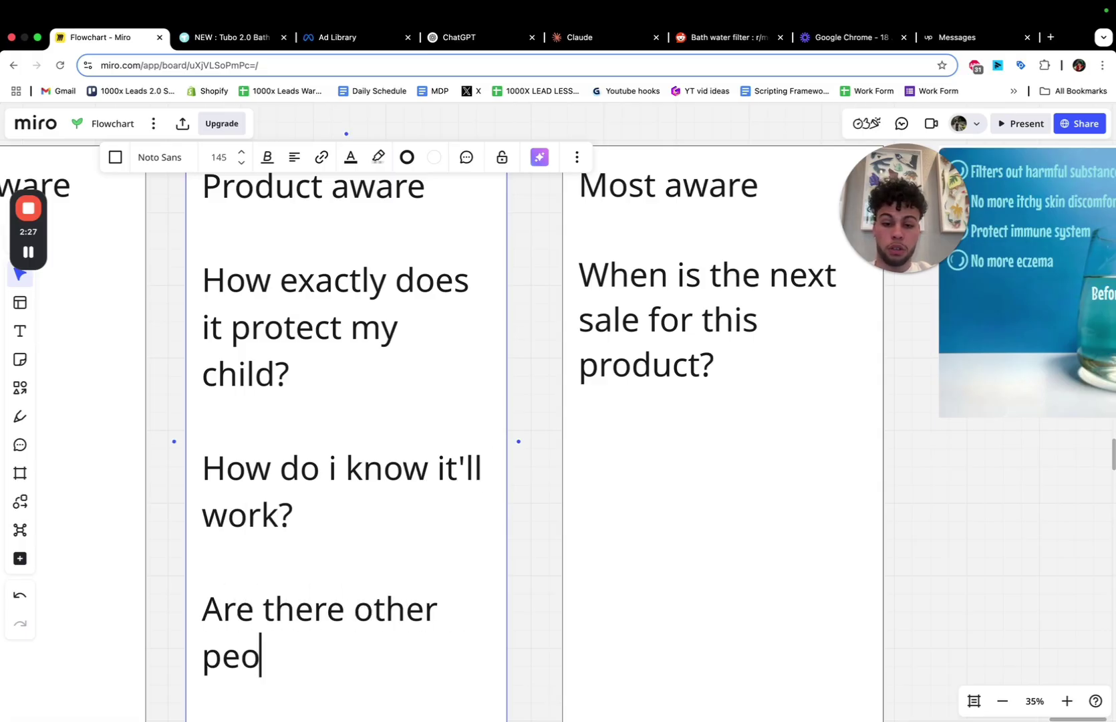
{"action": "type", "text": "ple using this bra"}
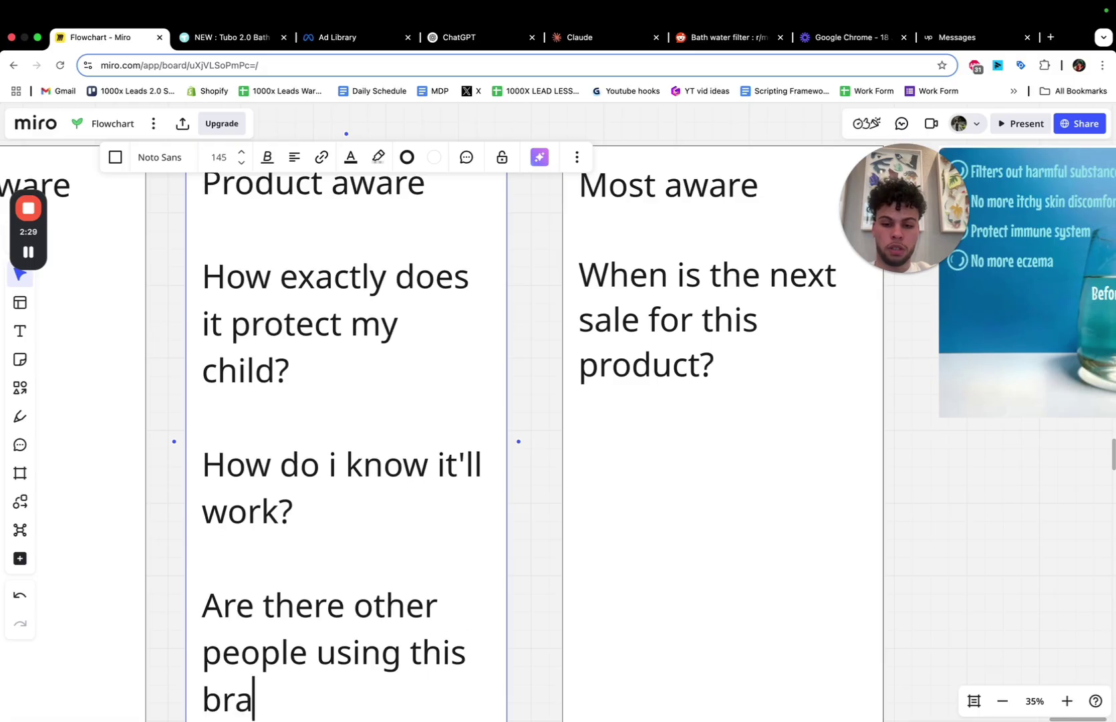
{"action": "type", "text": "nd?"}
{"action": "scroll", "coordinate": [592, 250], "scroll_direction": "down", "scroll_amount": 3}
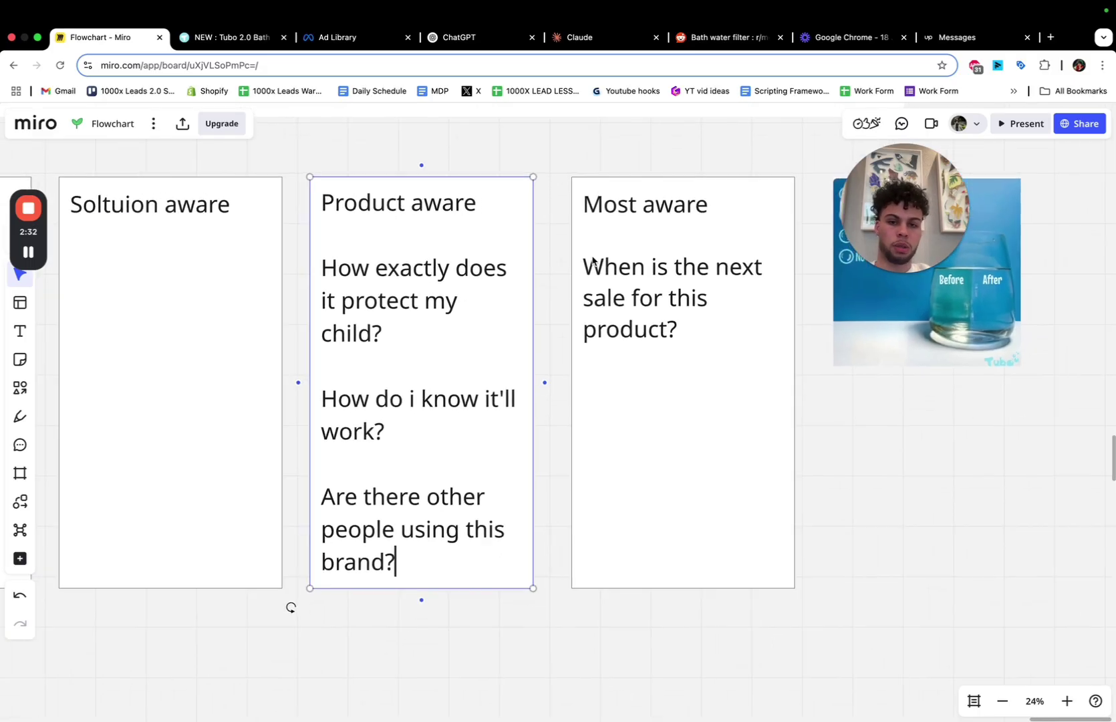
Add the question "What are the best ways to make my water pure?" under the heading in the Solution aware box.
{"action": "scroll", "coordinate": [578, 288], "scroll_direction": "left", "scroll_amount": 3}
{"action": "scroll", "coordinate": [527, 274], "scroll_direction": "left", "scroll_amount": 3}
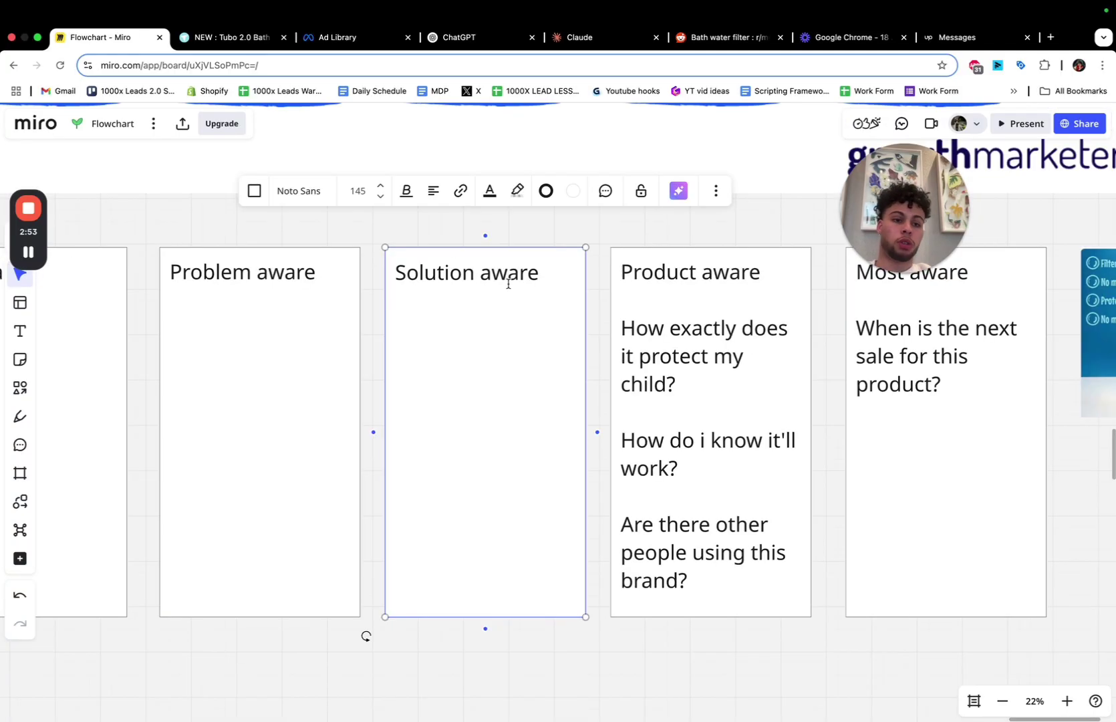
{"action": "scroll", "coordinate": [506, 281], "scroll_direction": "down", "scroll_amount": 1}
{"action": "scroll", "coordinate": [506, 281], "scroll_direction": "right", "scroll_amount": 1}
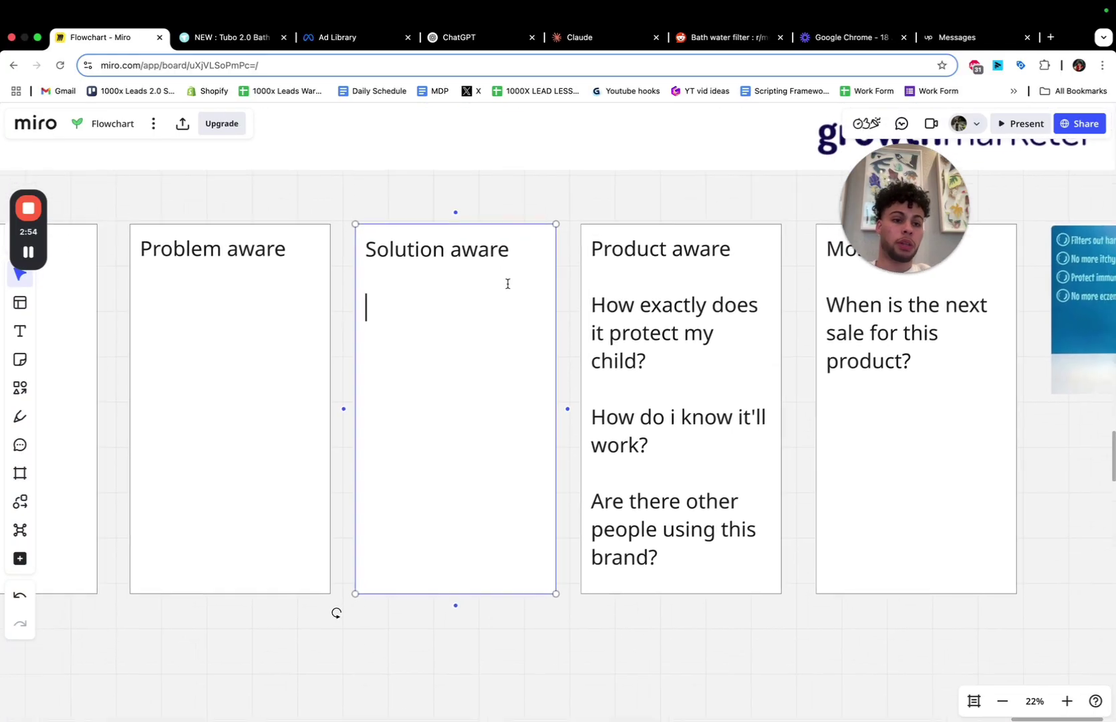
{"action": "scroll", "coordinate": [508, 284], "scroll_direction": "down", "scroll_amount": 1}
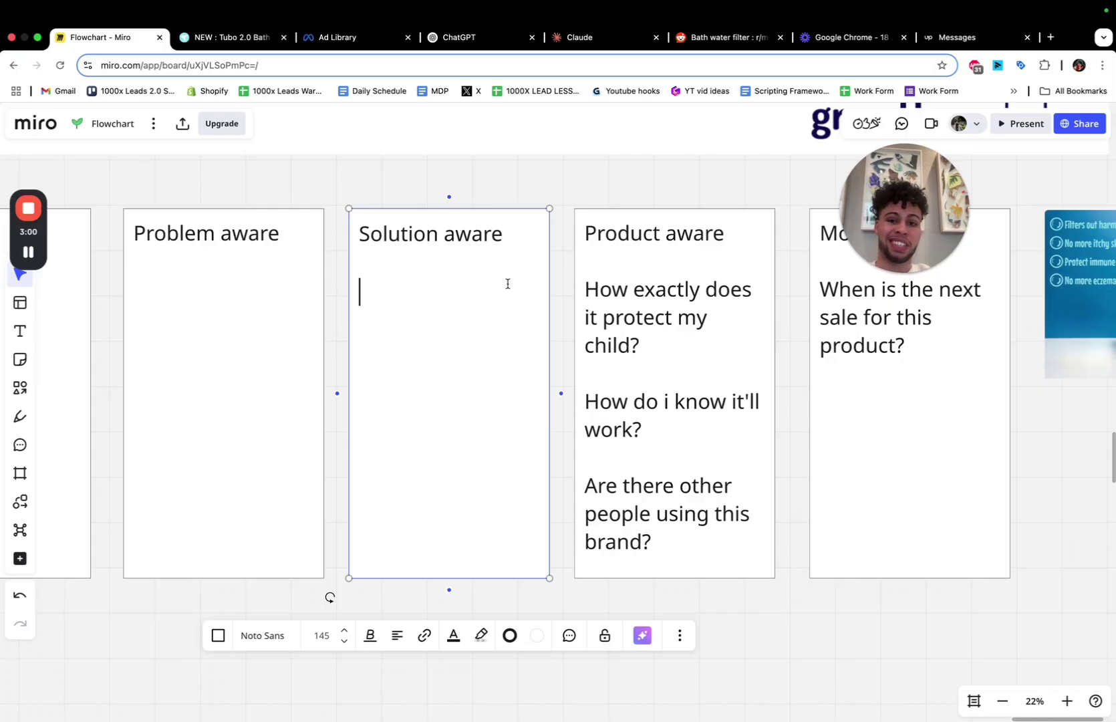
{"action": "scroll", "coordinate": [508, 284], "scroll_direction": "up", "scroll_amount": 5}
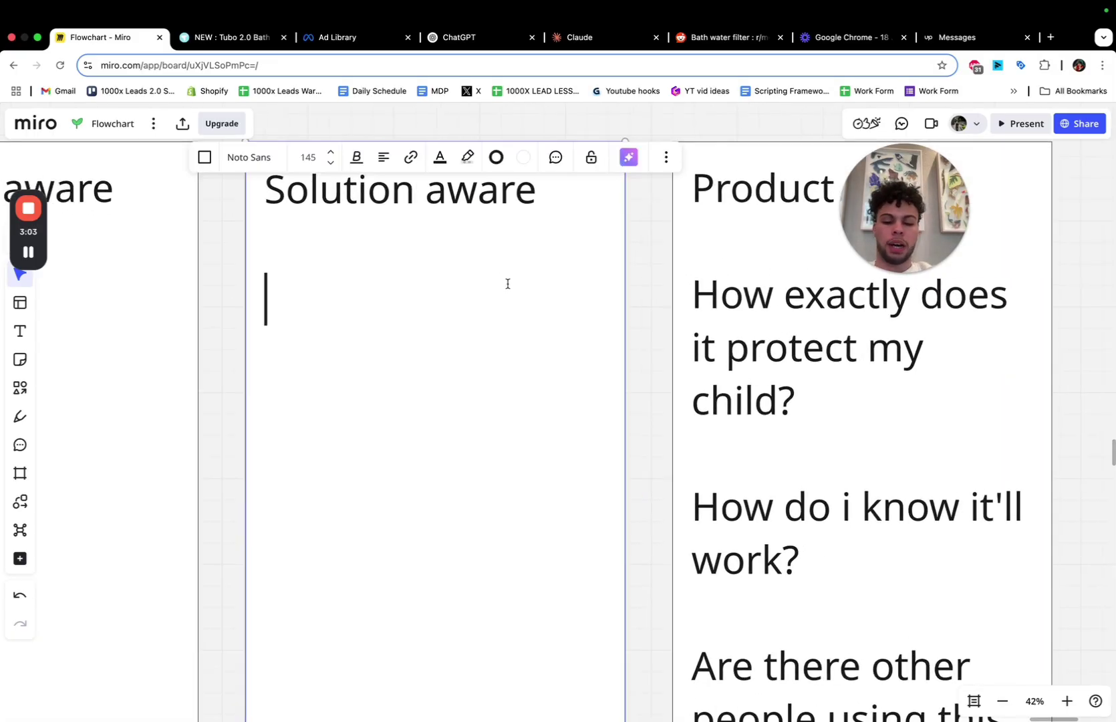
{"action": "type", "text": "What ar"}
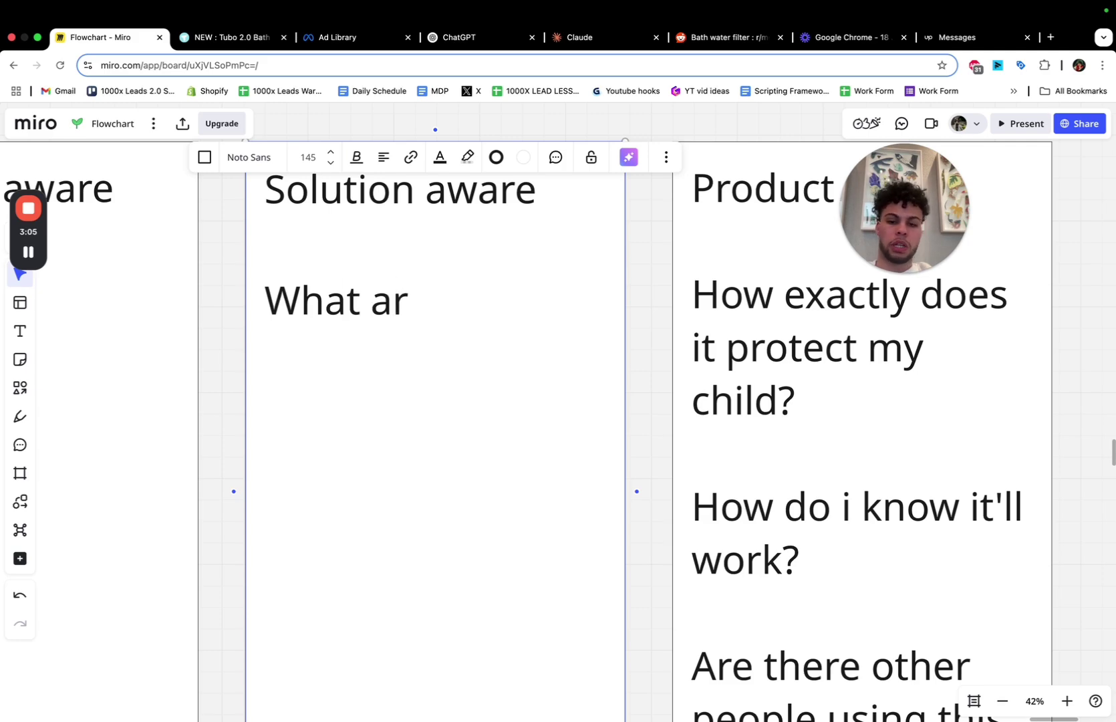
{"action": "type", "text": "e the best ways to "}
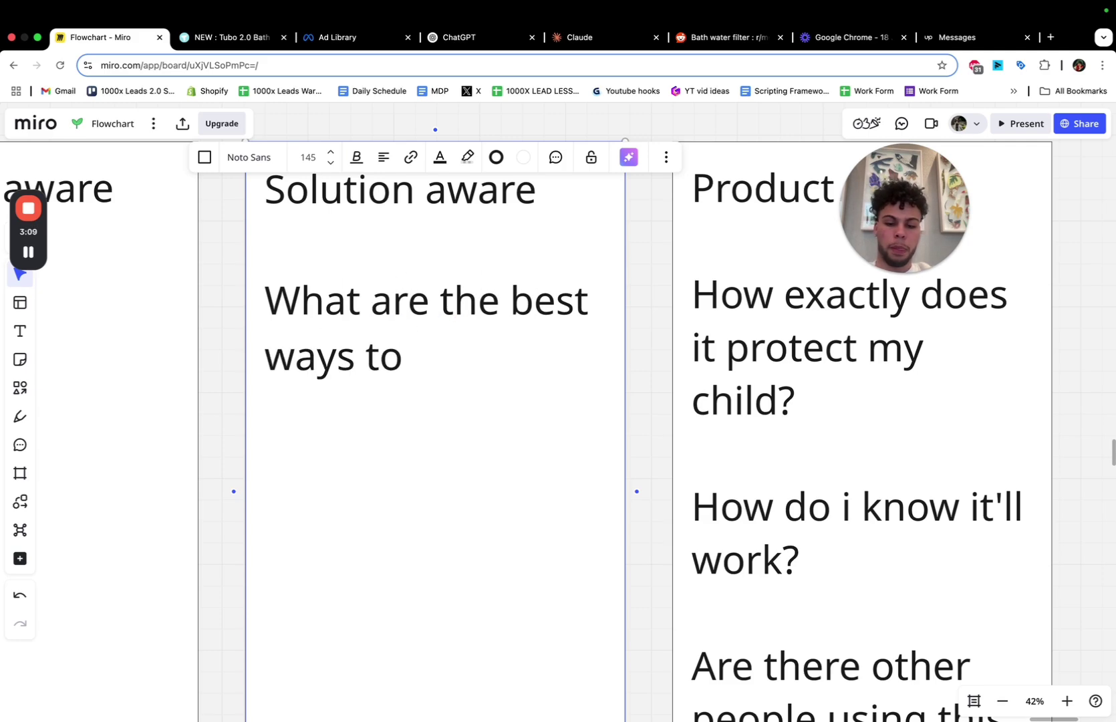
{"action": "type", "text": "make my water pure?"}
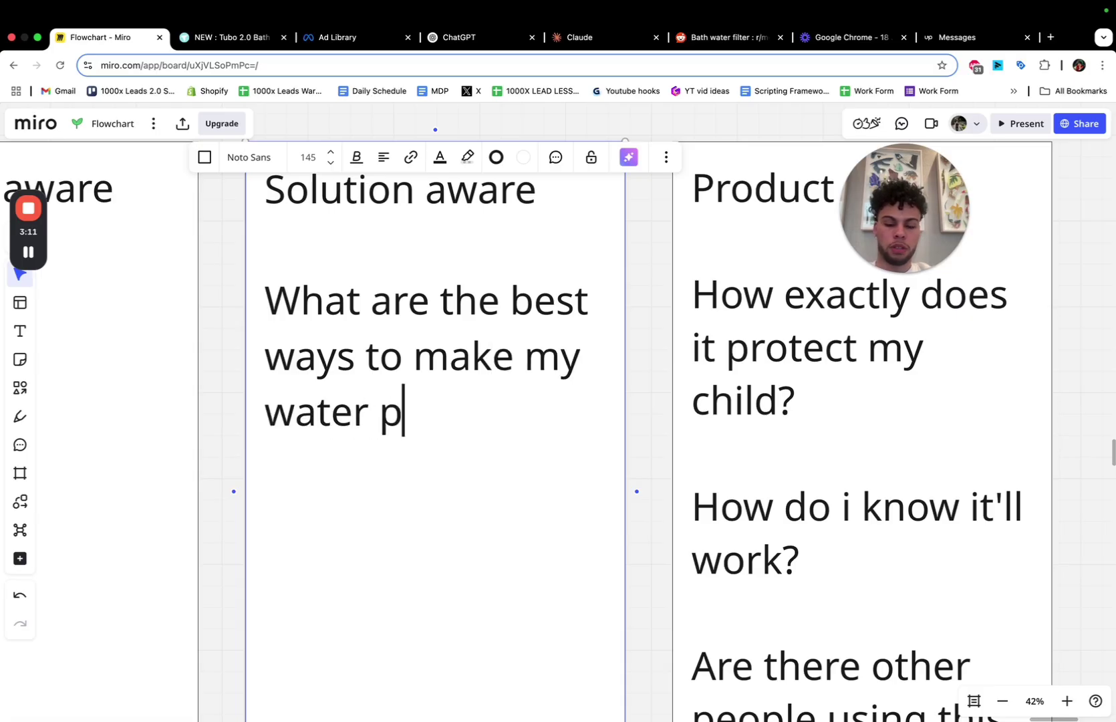
{"action": "key", "text": "Return"}
{"action": "key", "text": "Return"}
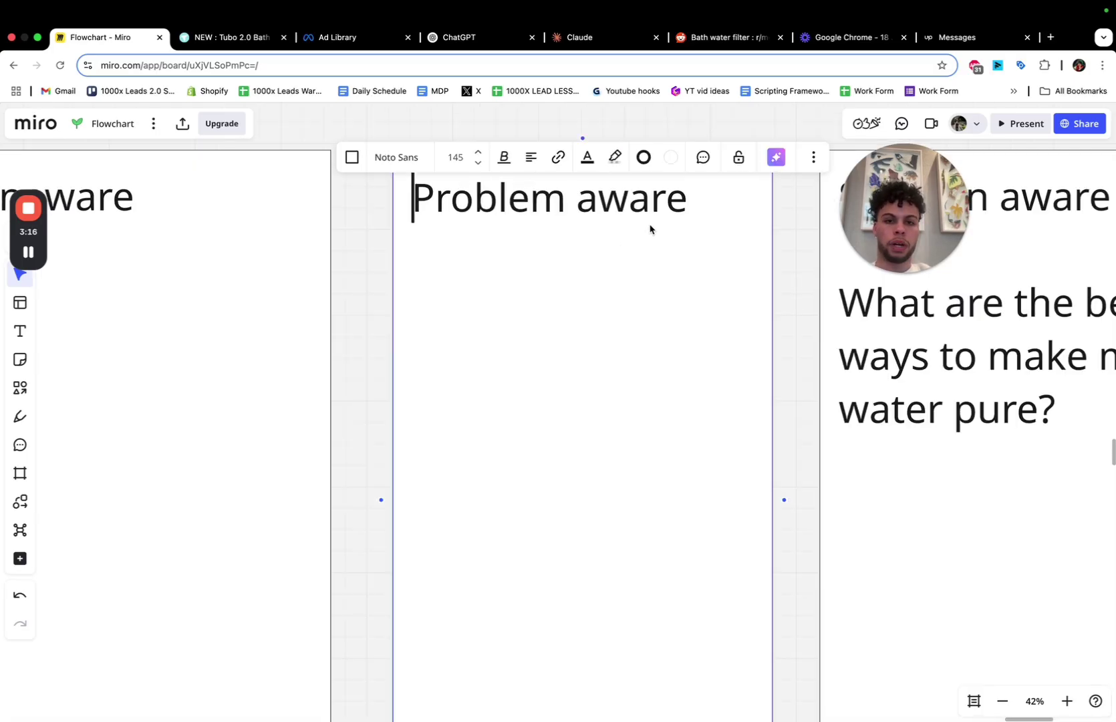
{"action": "left_click", "coordinate": [688, 215]}
{"action": "key", "text": "Return"}
{"action": "key", "text": "Return"}
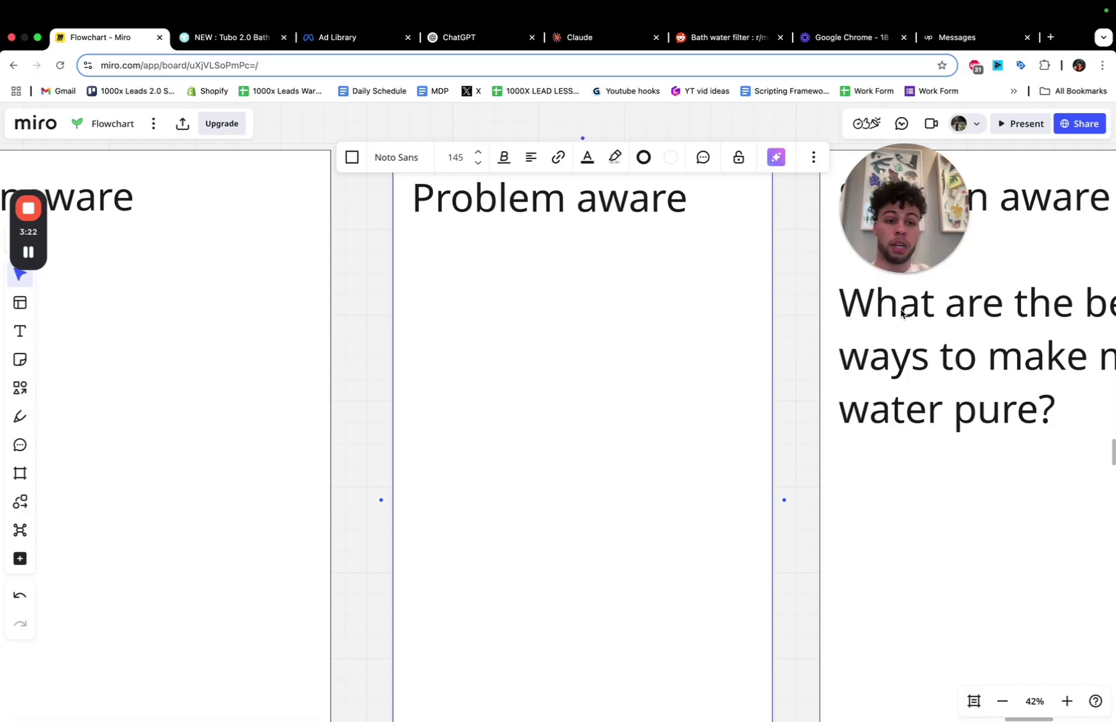
{"action": "left_click", "coordinate": [810, 309]}
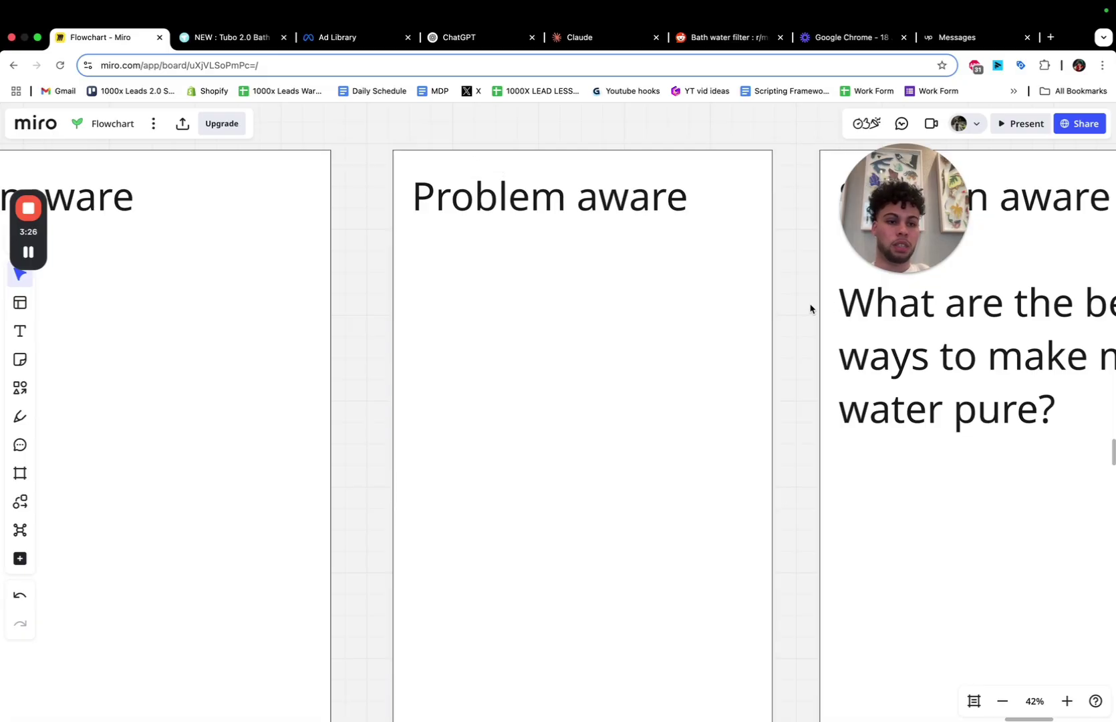
{"action": "scroll", "coordinate": [810, 309], "scroll_direction": "right", "scroll_amount": 3}
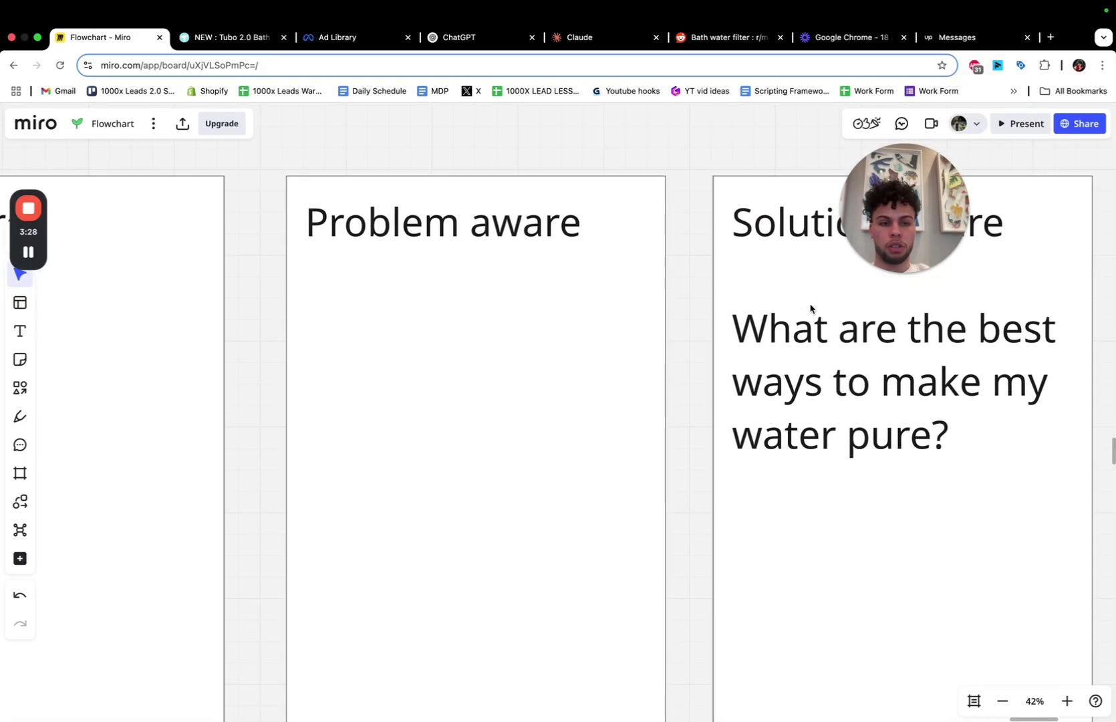
Enter the question "Why is my baby developing rashes after being bathed?" under the heading in the Problem aware box.
{"action": "left_click", "coordinate": [608, 229]}
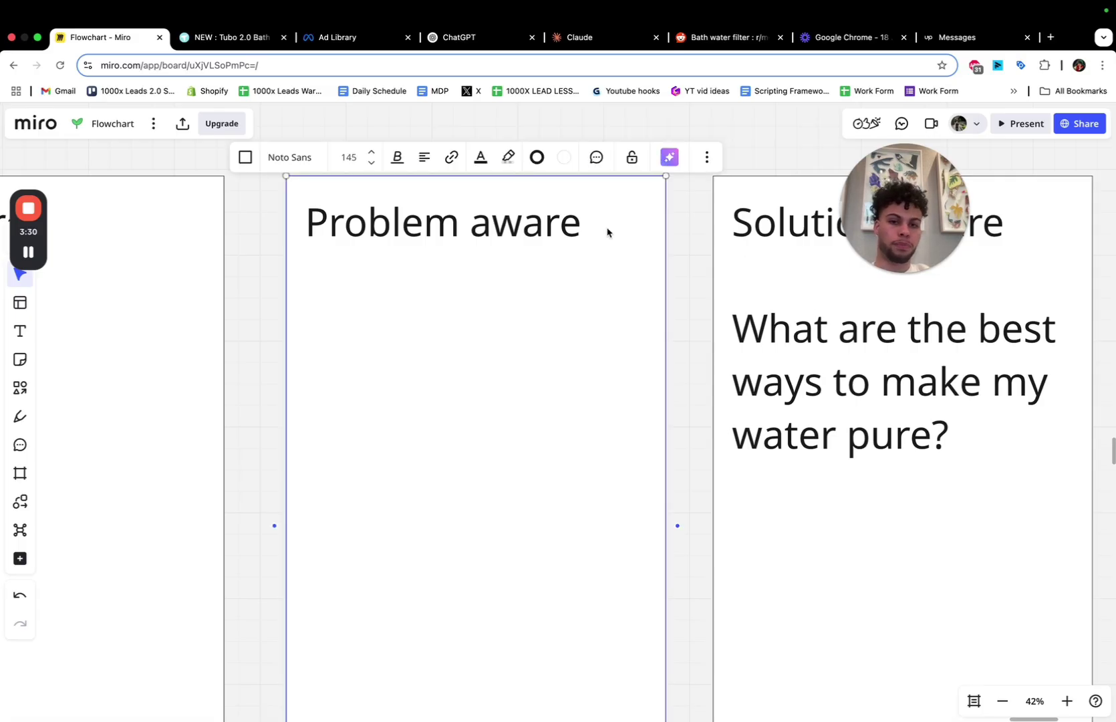
{"action": "left_click", "coordinate": [596, 229]}
{"action": "key", "text": "Return"}
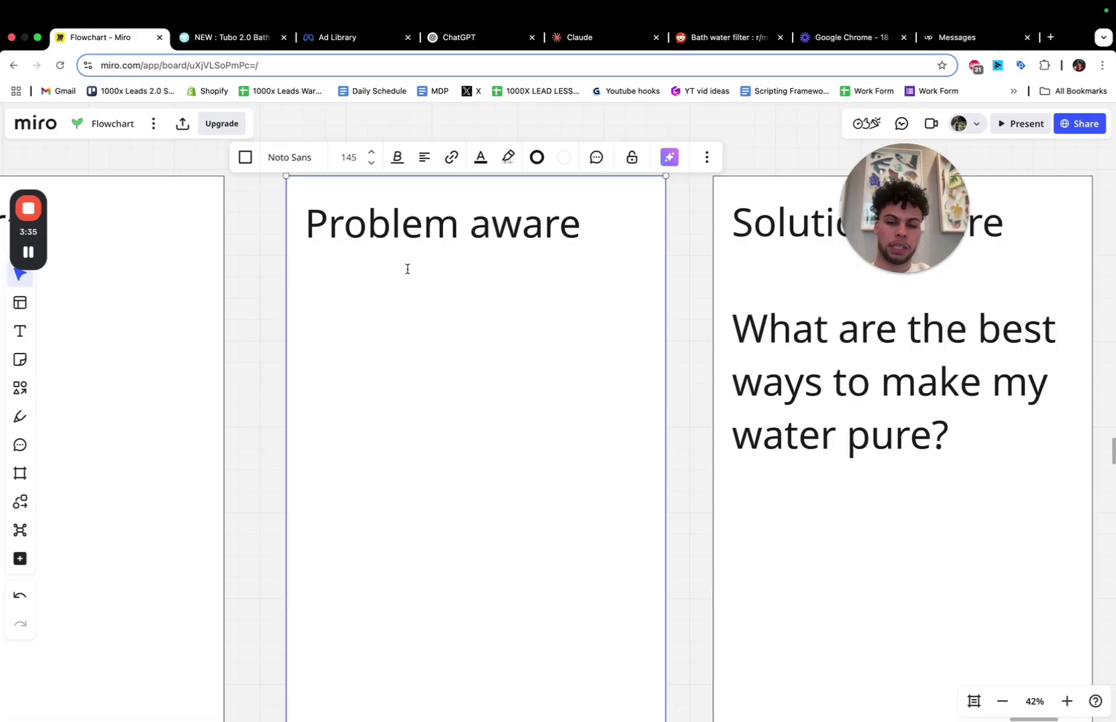
{"action": "type", "text": "Why is m"}
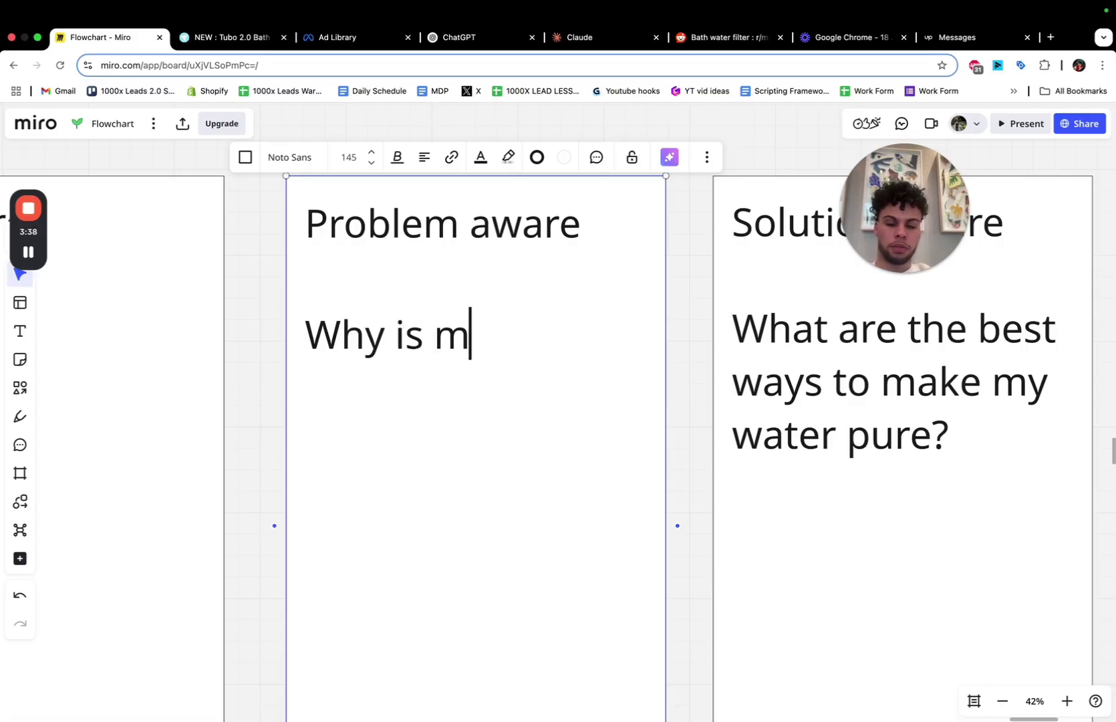
{"action": "type", "text": "y baby "}
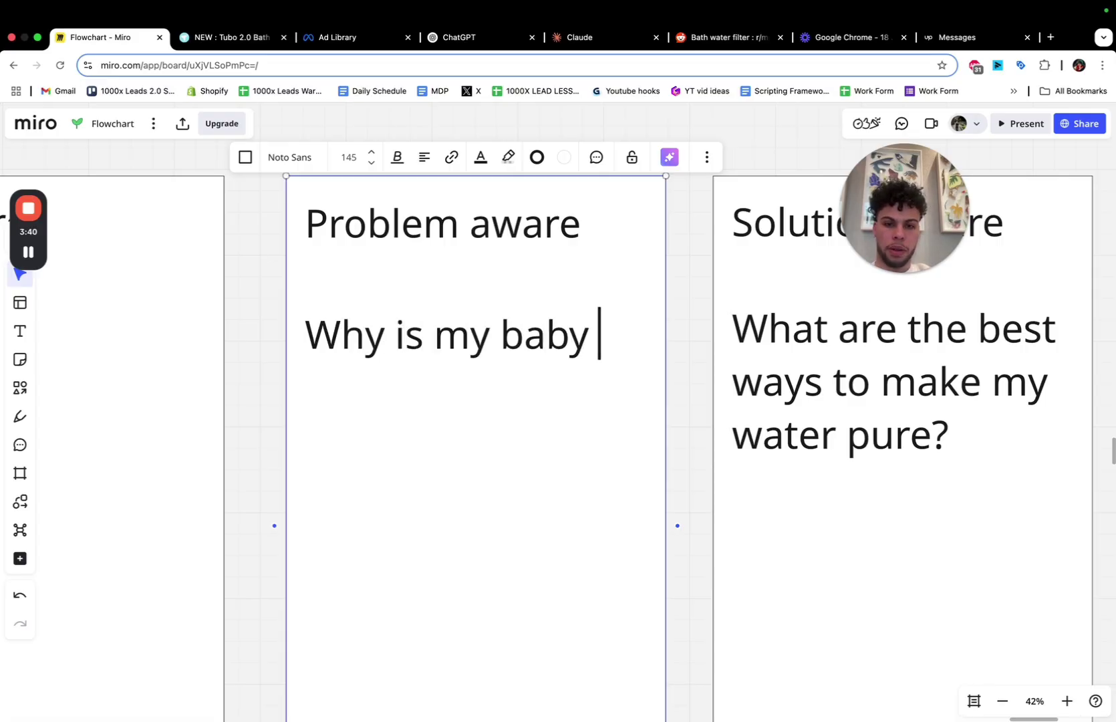
{"action": "type", "text": "developing "}
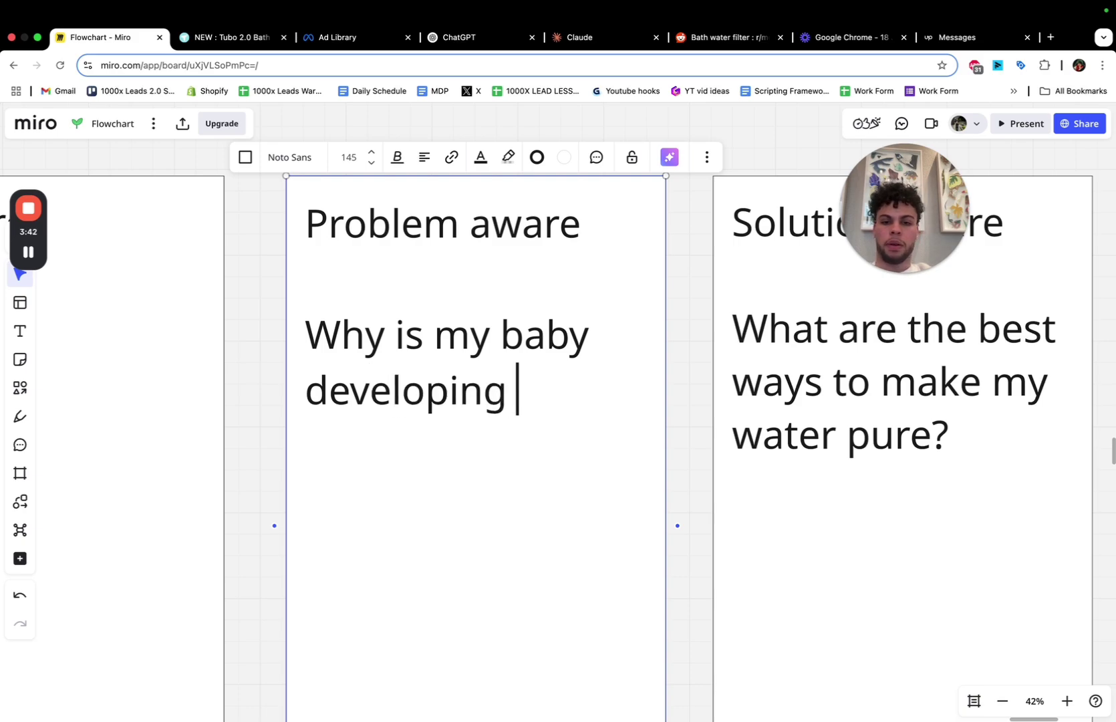
{"action": "type", "text": "rac"}
{"action": "key", "text": "BackSpace"}
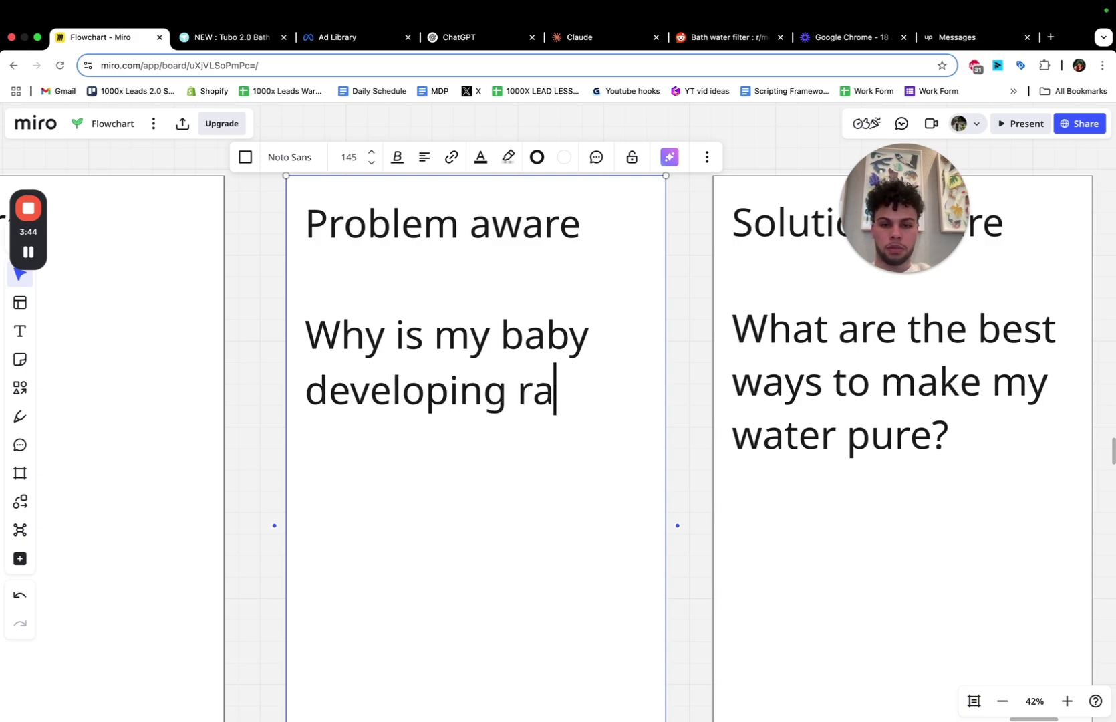
{"action": "type", "text": "shes afyer"}
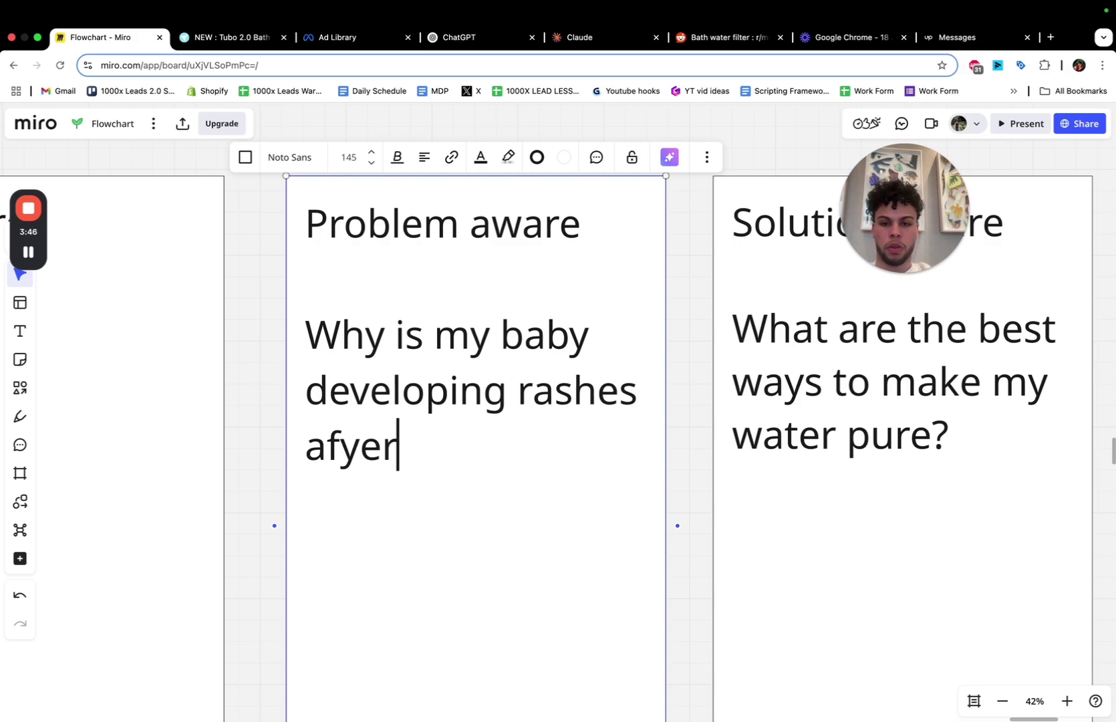
{"action": "key", "text": "BackSpace"}
{"action": "key", "text": "BackSpace"}
{"action": "key", "text": "BackSpace"}
{"action": "type", "text": "ter being "}
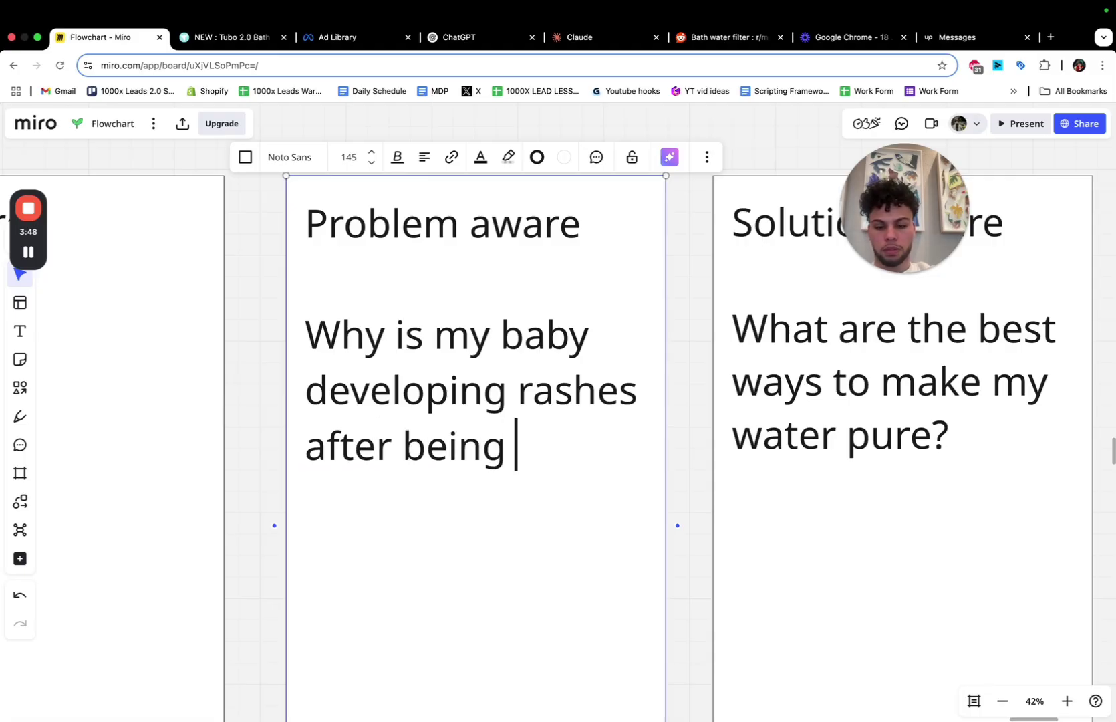
{"action": "type", "text": "bathed?"}
Add "Is home water causing my baby's skin to be dry" as the second question in the Problem aware box, separated by a blank line.
{"action": "key", "text": "Return"}
{"action": "key", "text": "Return"}
{"action": "type", "text": "Is water "}
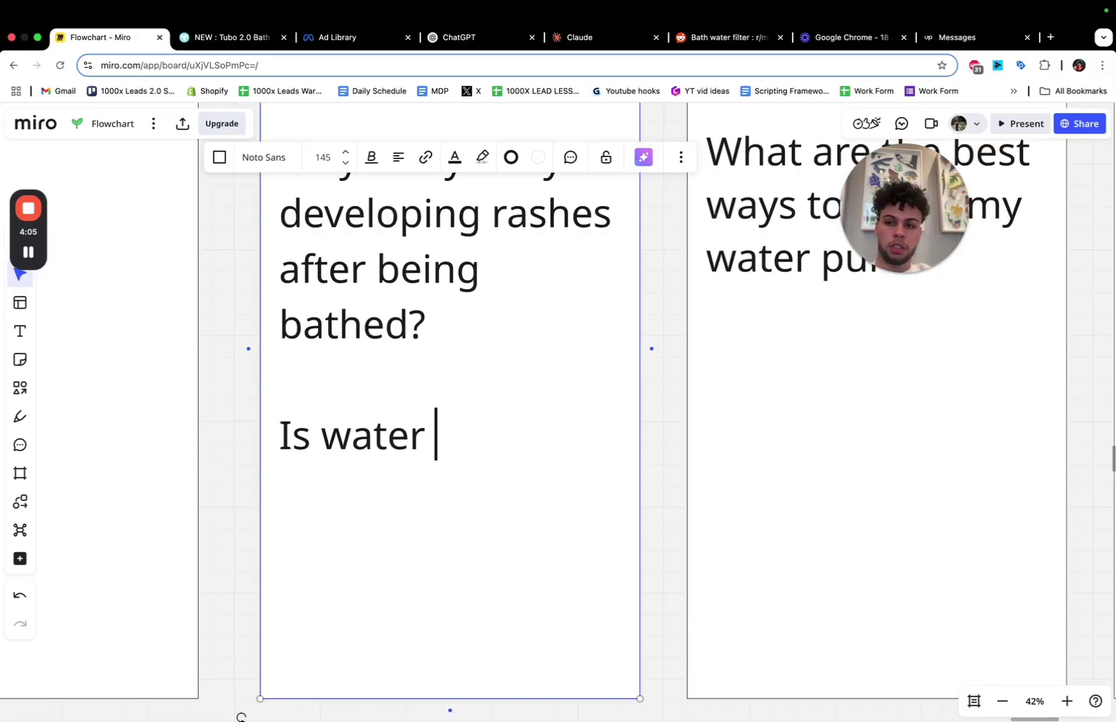
{"action": "type", "text": "caused"}
{"action": "key", "text": "BackSpace"}
{"action": "key", "text": "BackSpace"}
{"action": "key", "text": "BackSpace"}
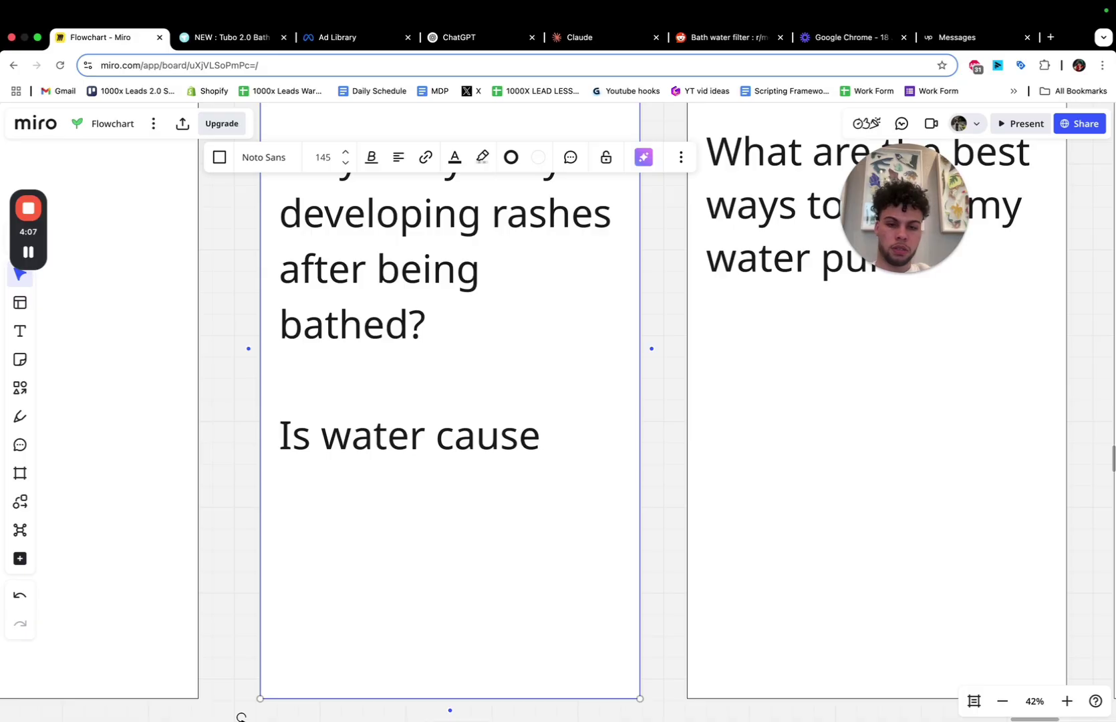
{"action": "type", "text": "ing m"}
{"action": "key", "text": "Up"}
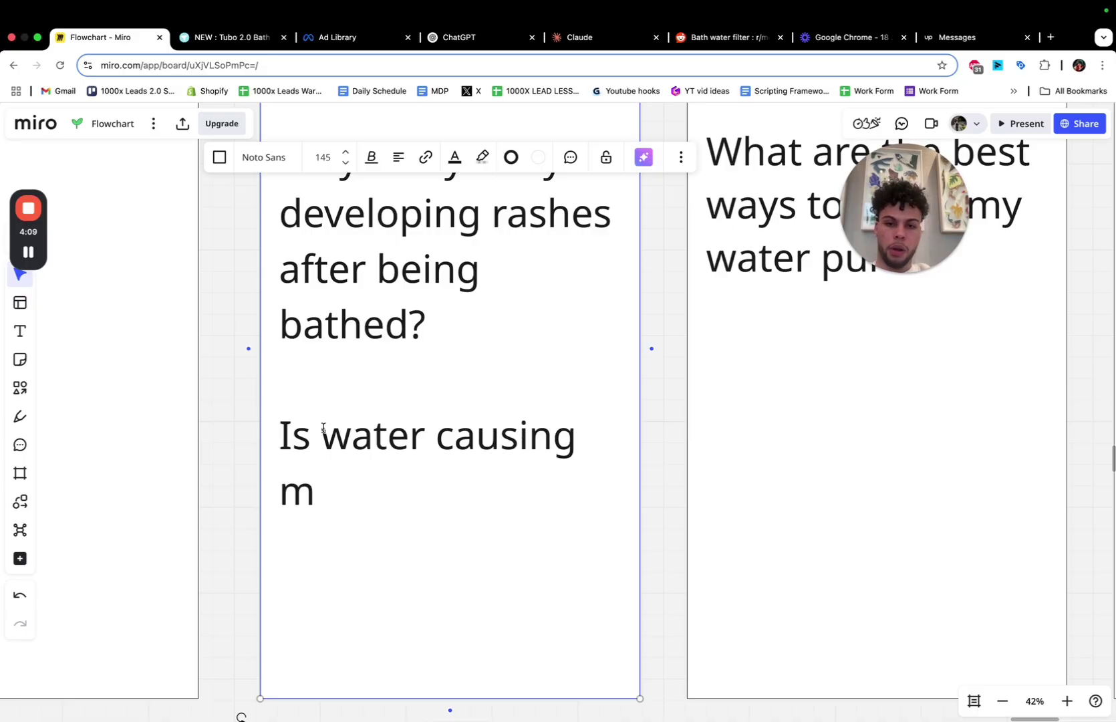
{"action": "type", "text": "home"}
{"action": "key", "text": "Down"}
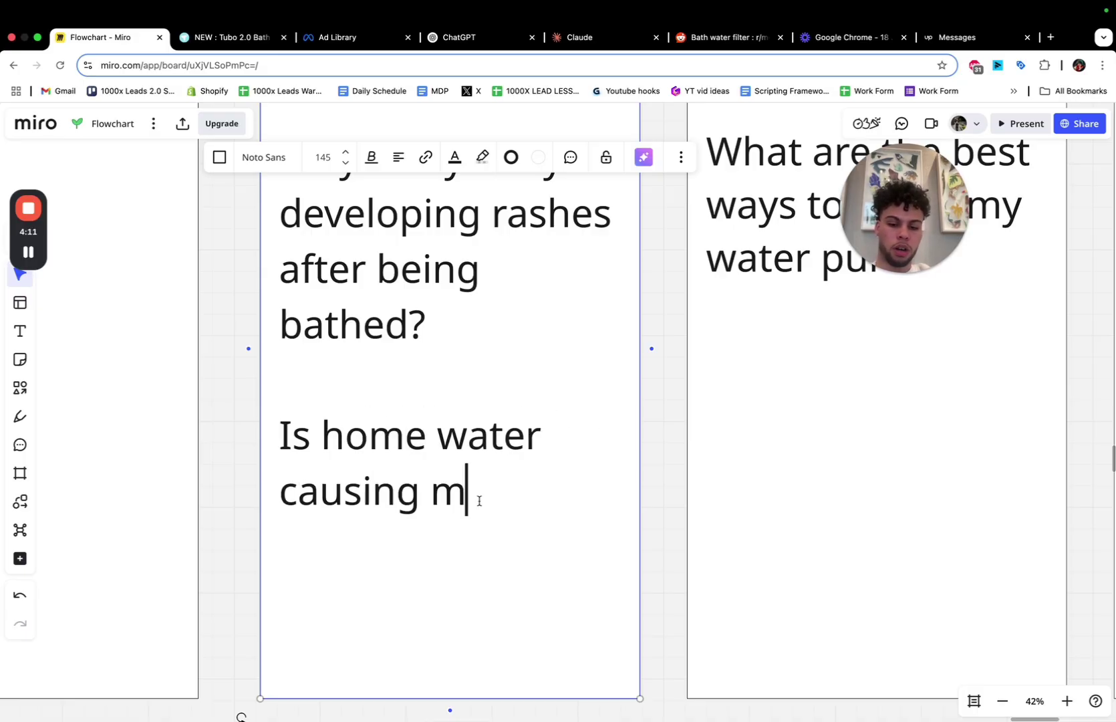
{"action": "type", "text": "y baby's"}
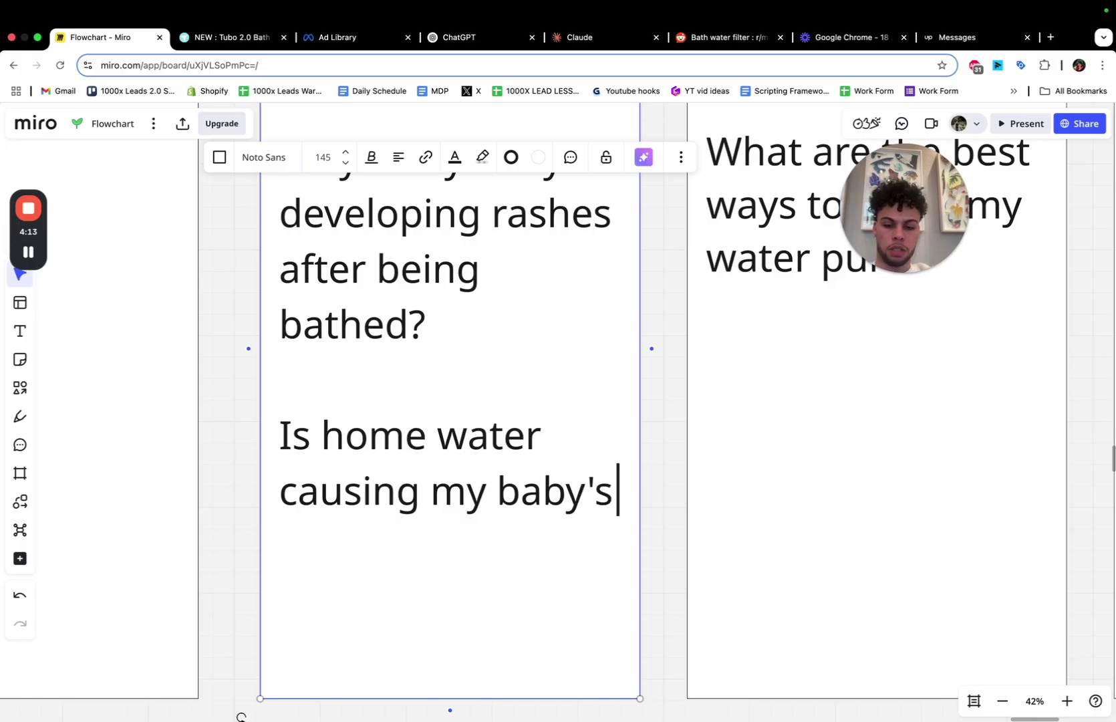
{"action": "type", "text": " skin to be dry"}
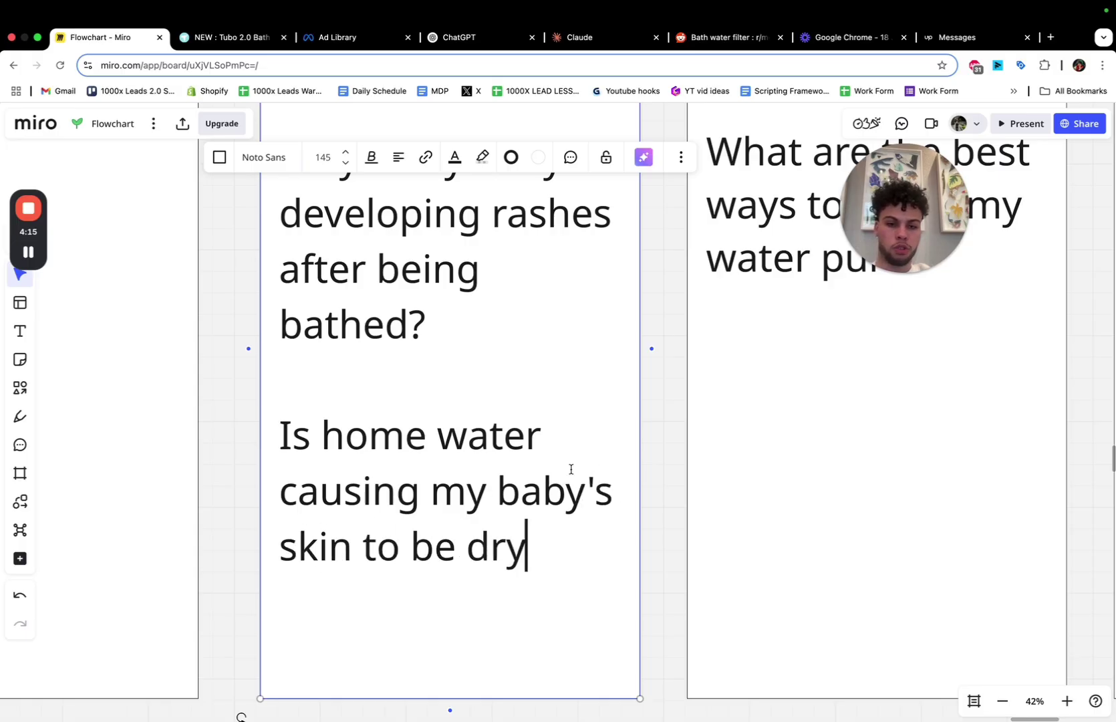
{"action": "left_click", "coordinate": [661, 444]}
Add blank line space below the heading in the Unaware box.
{"action": "scroll", "coordinate": [661, 444], "scroll_direction": "down", "scroll_amount": 6}
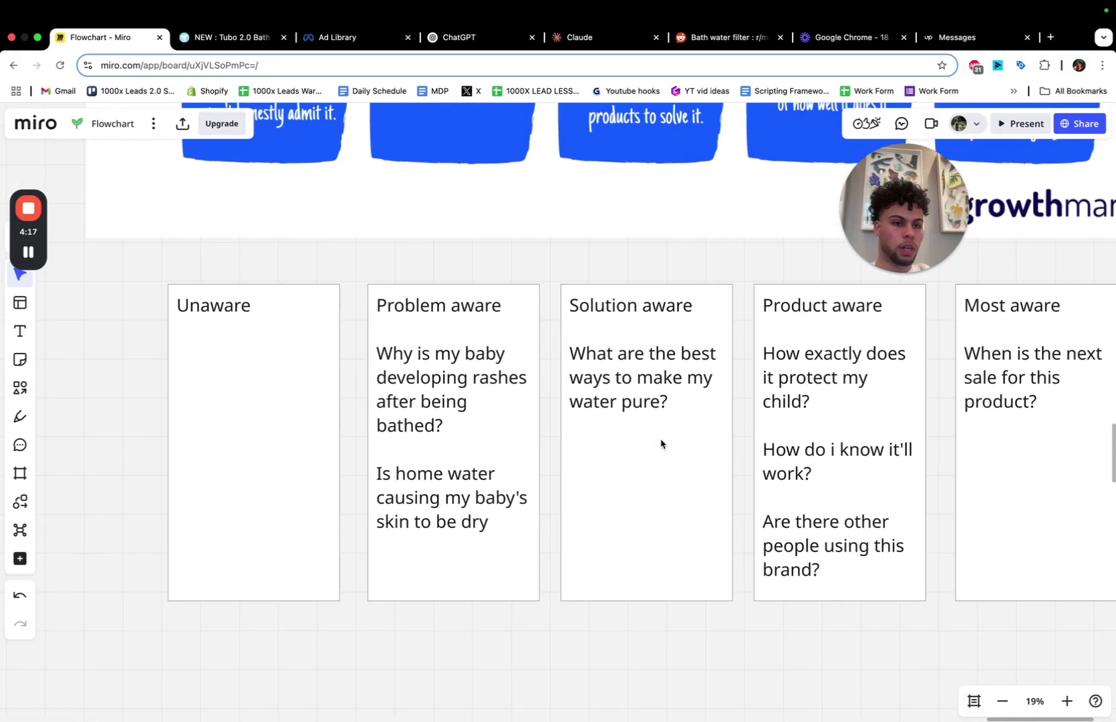
{"action": "scroll", "coordinate": [661, 444], "scroll_direction": "right", "scroll_amount": 3}
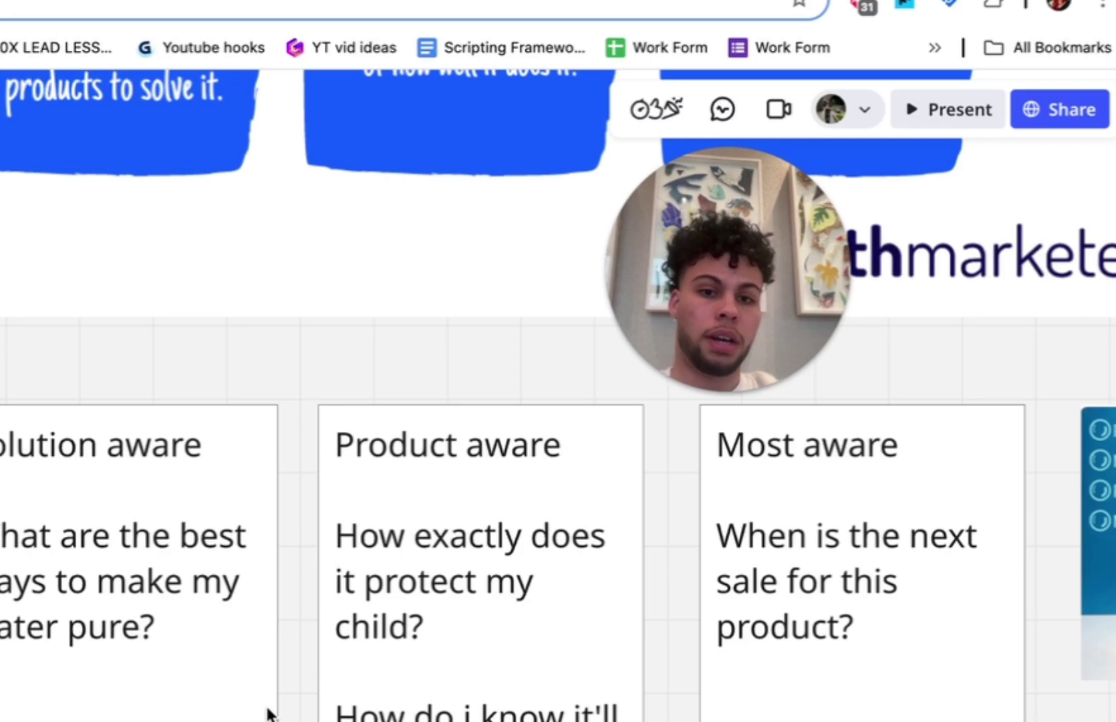
{"action": "scroll", "coordinate": [187, 680], "scroll_direction": "left", "scroll_amount": 5}
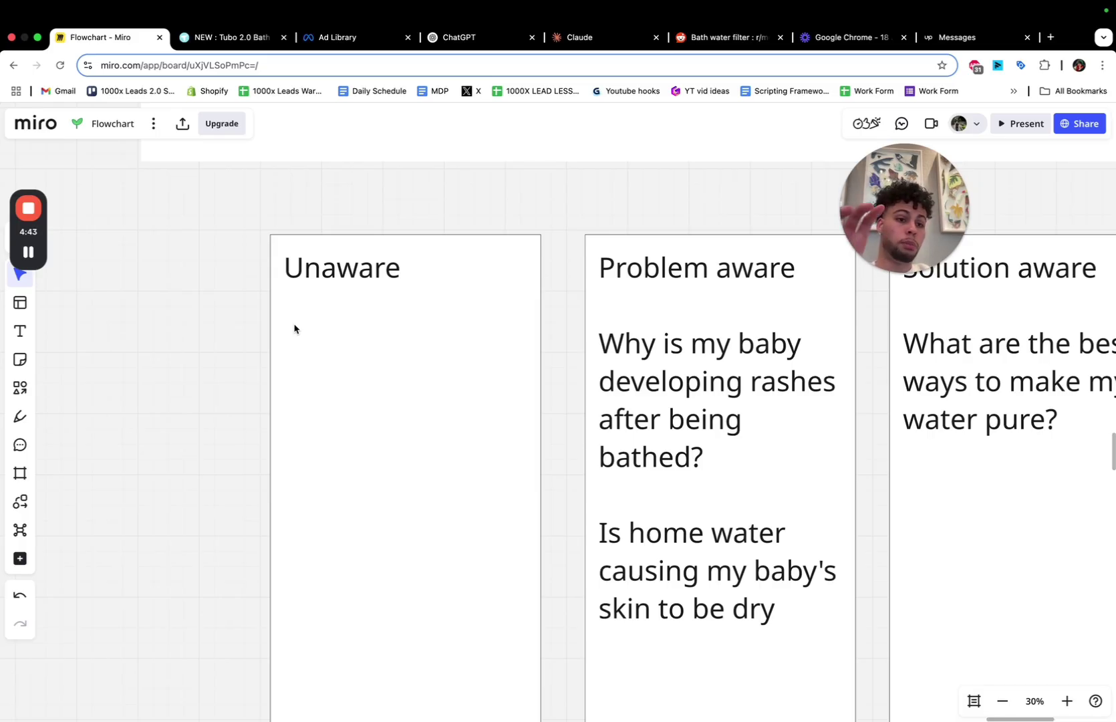
{"action": "double_click", "coordinate": [411, 312]}
{"action": "key", "text": "Return"}
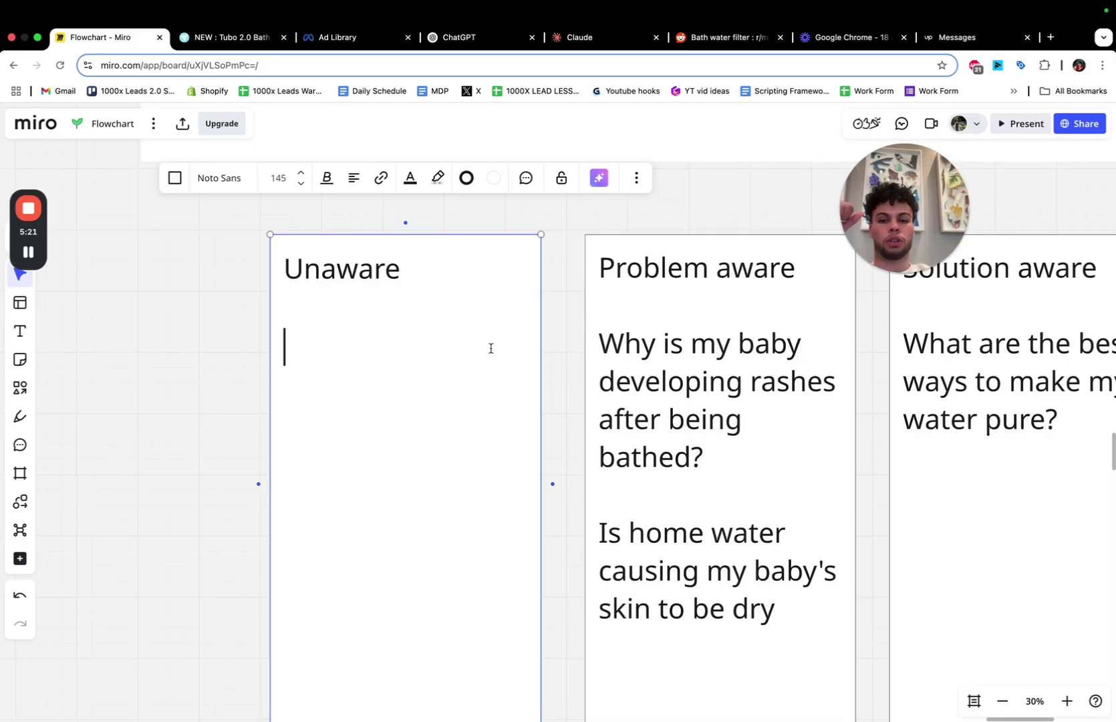
{"action": "left_click", "coordinate": [571, 371]}
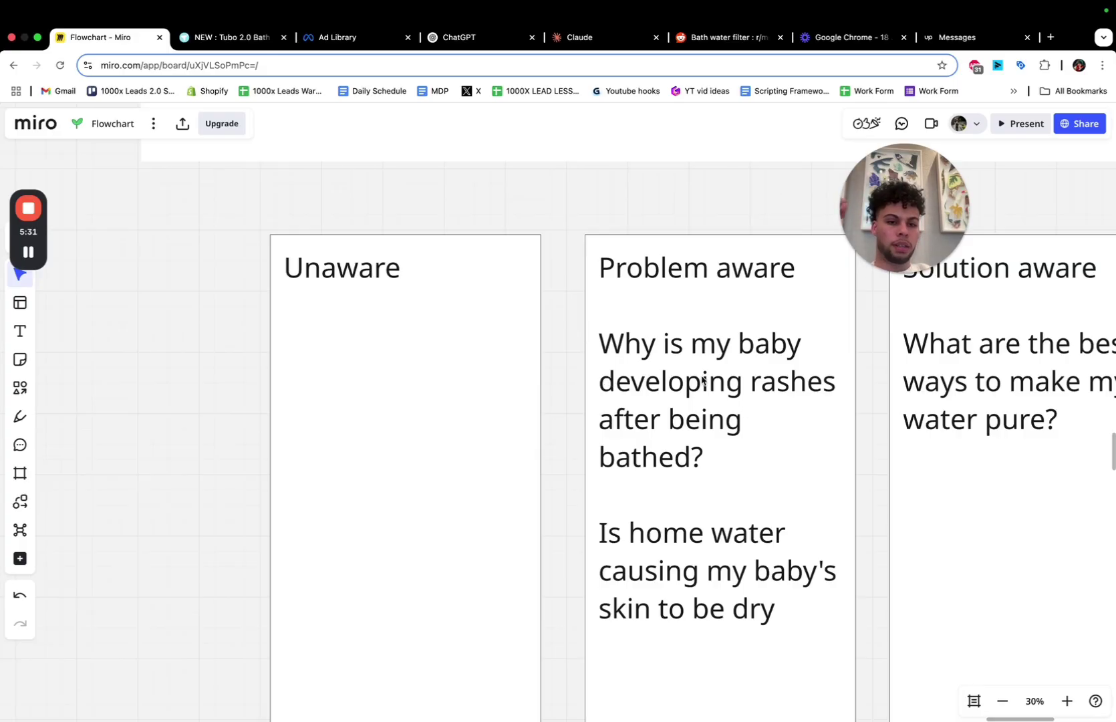
Enter the question "Why is my baby up all night crying?" below the heading in the Unaware box.
{"action": "scroll", "coordinate": [703, 379], "scroll_direction": "up", "scroll_amount": 5}
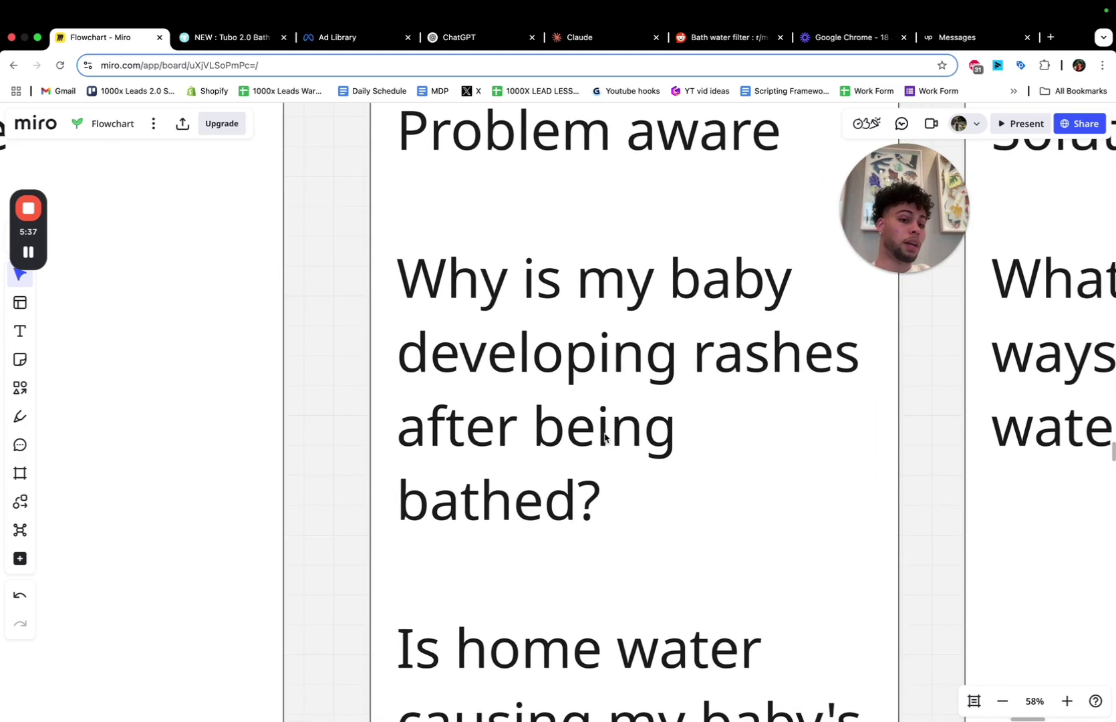
{"action": "scroll", "coordinate": [604, 438], "scroll_direction": "down", "scroll_amount": 5}
{"action": "double_click", "coordinate": [169, 446]}
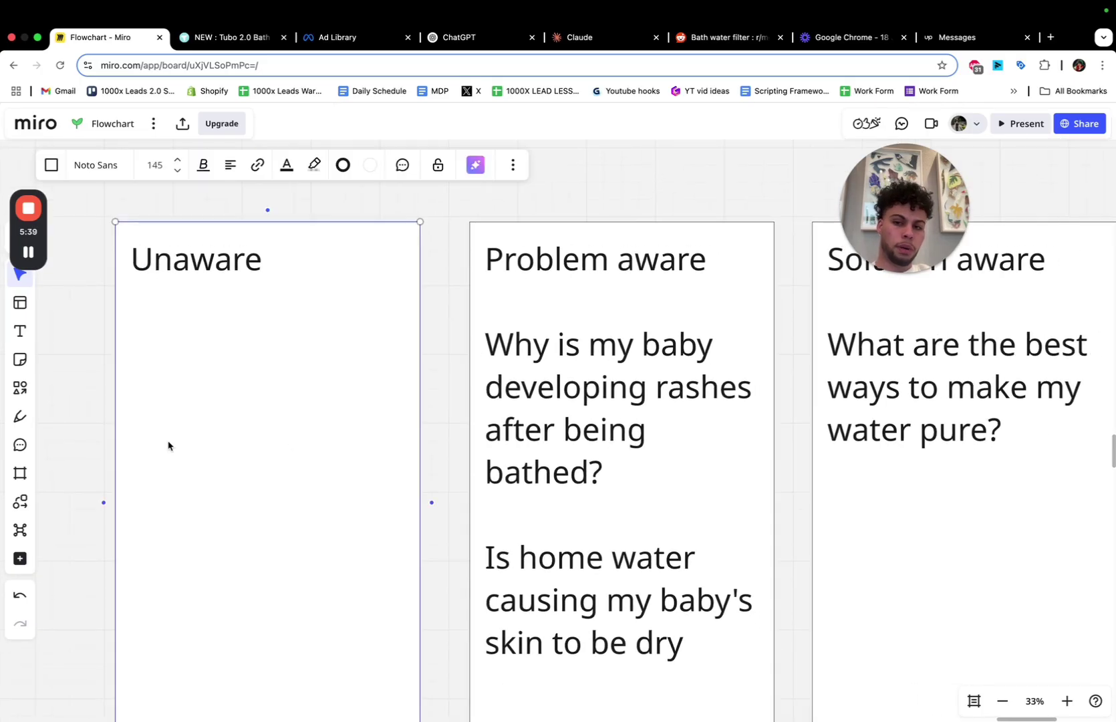
{"action": "left_click", "coordinate": [203, 364]}
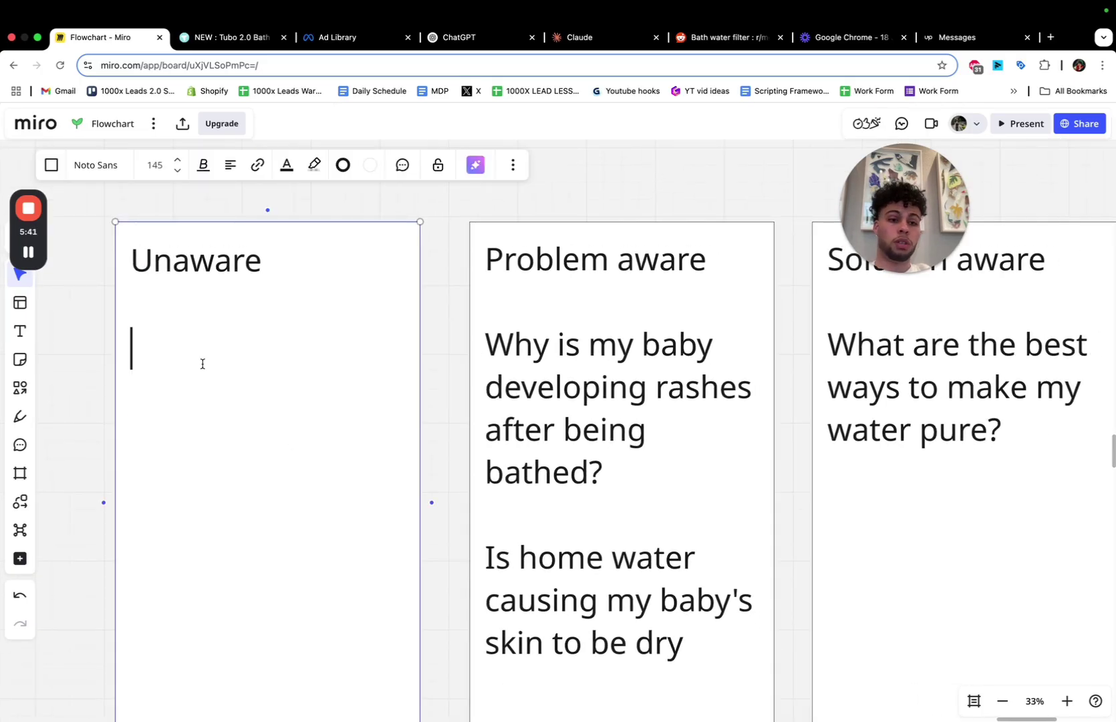
{"action": "type", "text": "Wh"}
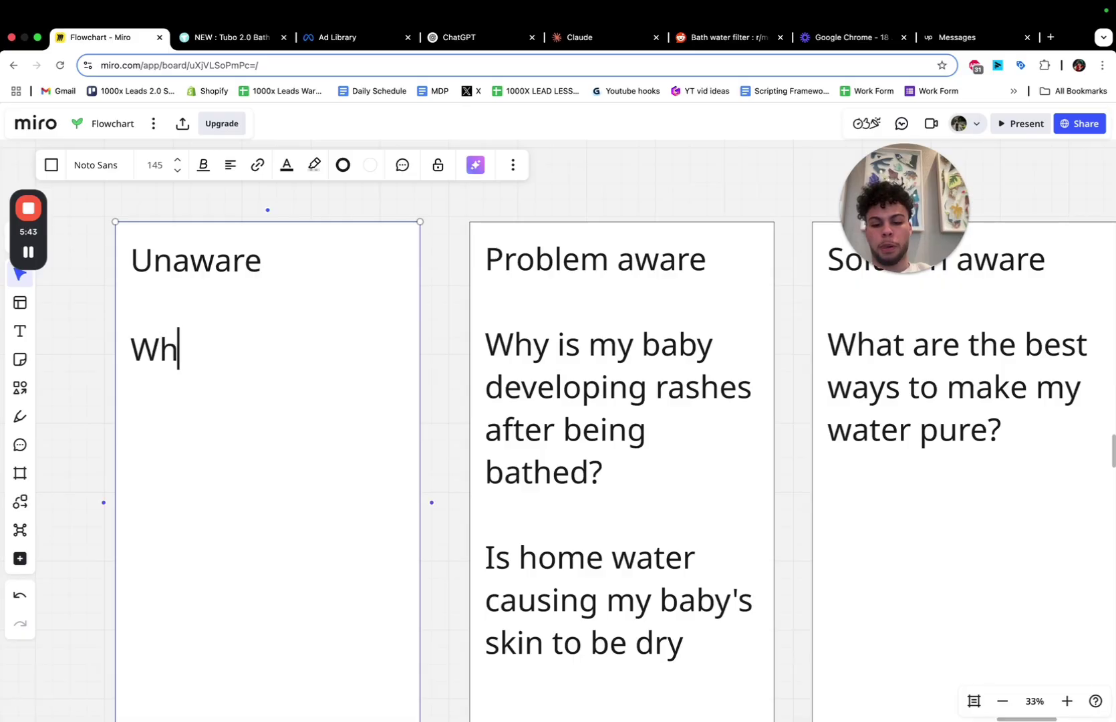
{"action": "type", "text": "y is my baby u"}
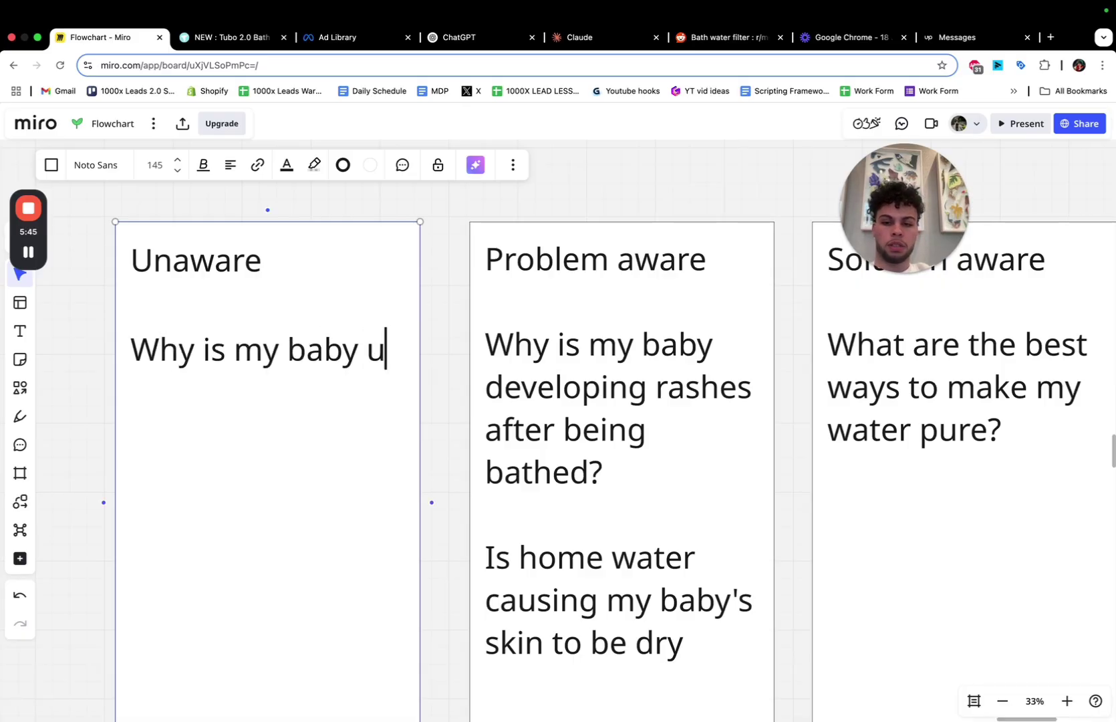
{"action": "type", "text": "p all nigth"}
{"action": "key", "text": "BackSpace"}
{"action": "key", "text": "BackSpace"}
{"action": "key", "text": "BackSpace"}
{"action": "key", "text": "BackSpace"}
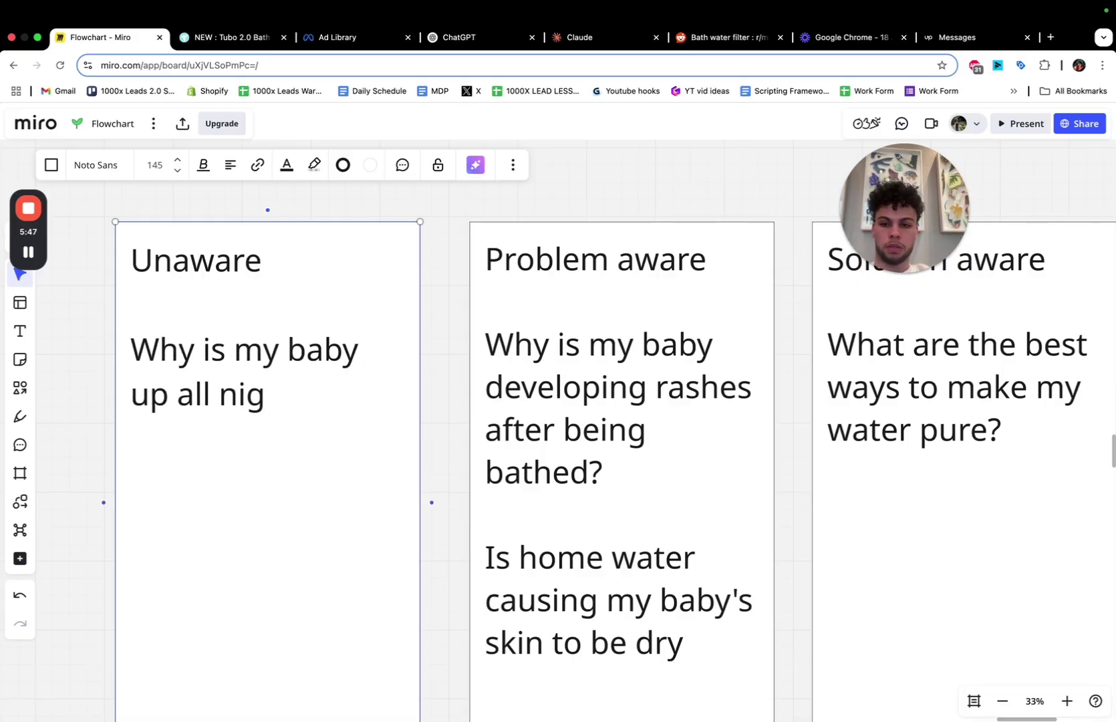
{"action": "type", "text": "ght crying?"}
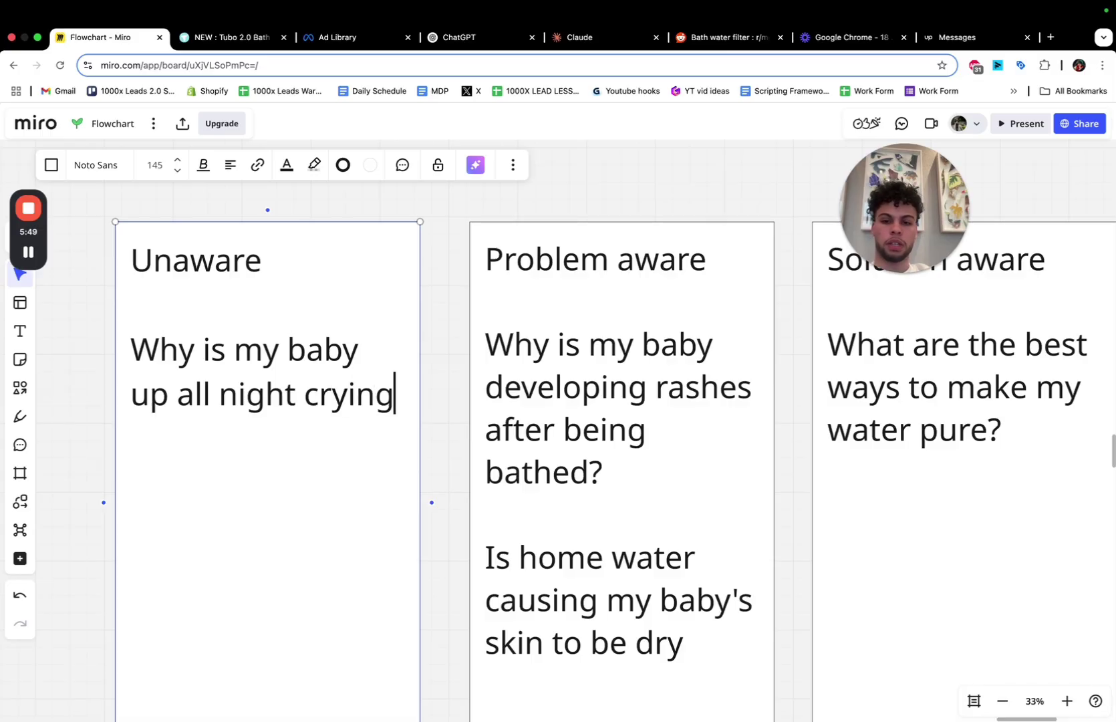
Add "Why doesn't my baby fall asleep fast?" as the second question in the Unaware box, separated by two blank lines.
{"action": "key", "text": "Return"}
{"action": "key", "text": "Return"}
{"action": "key", "text": "Return"}
{"action": "type", "text": "Why doesn't"}
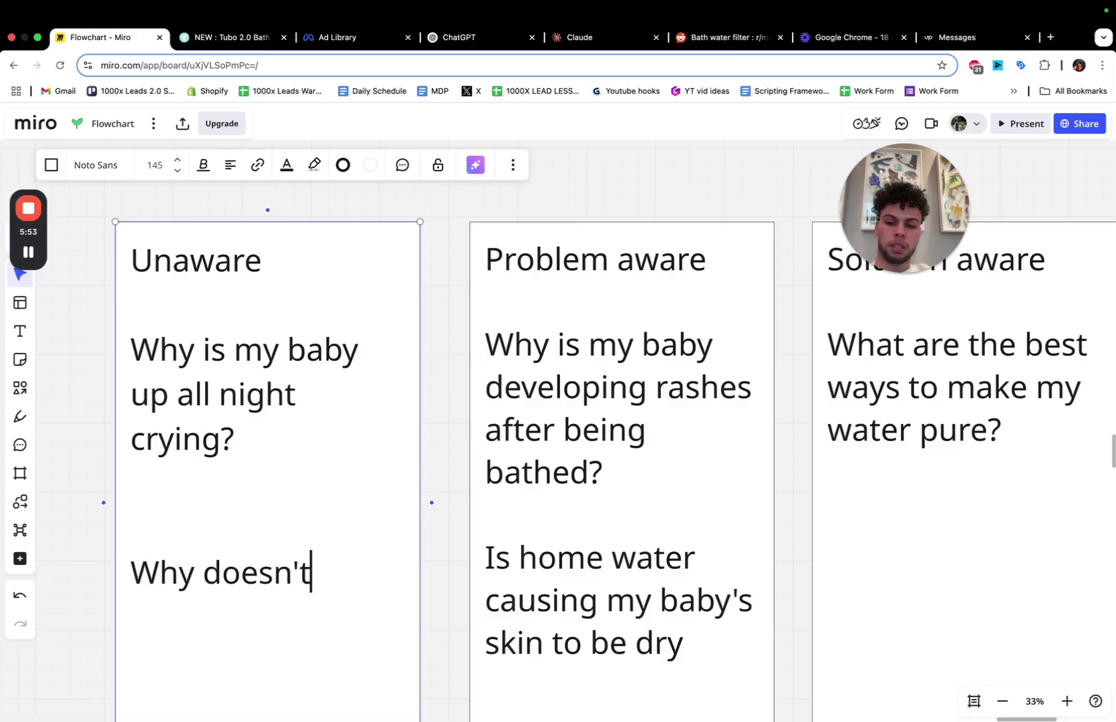
{"action": "type", "text": " my baby fal"}
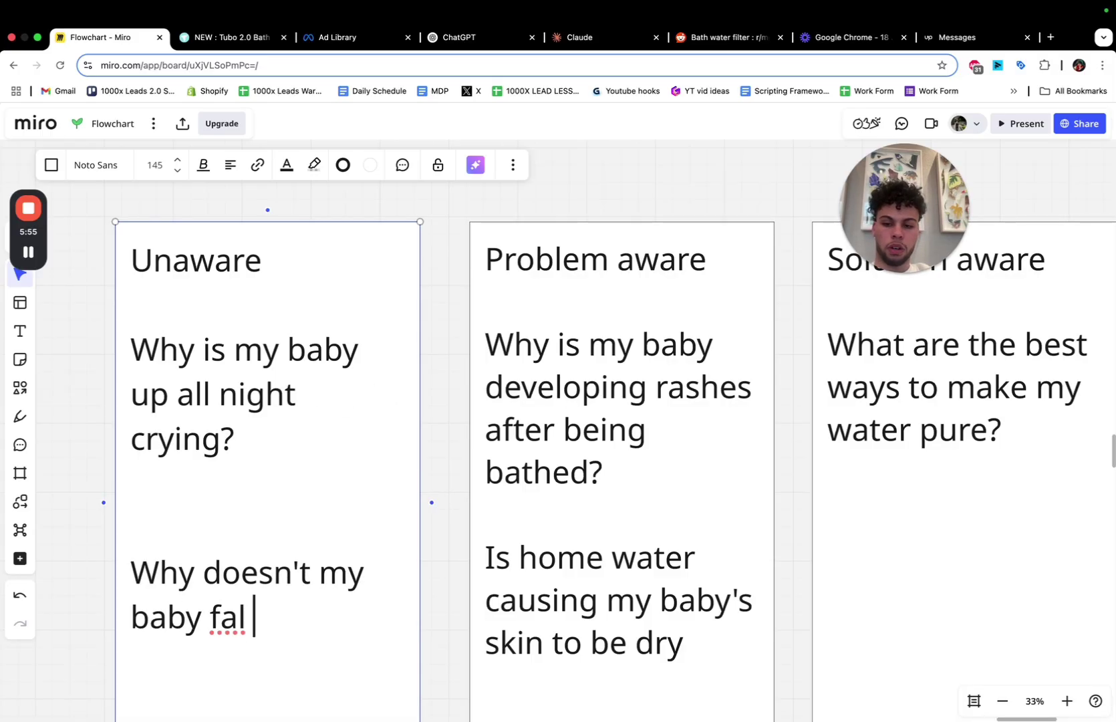
{"action": "type", "text": "l asleep fast?"}
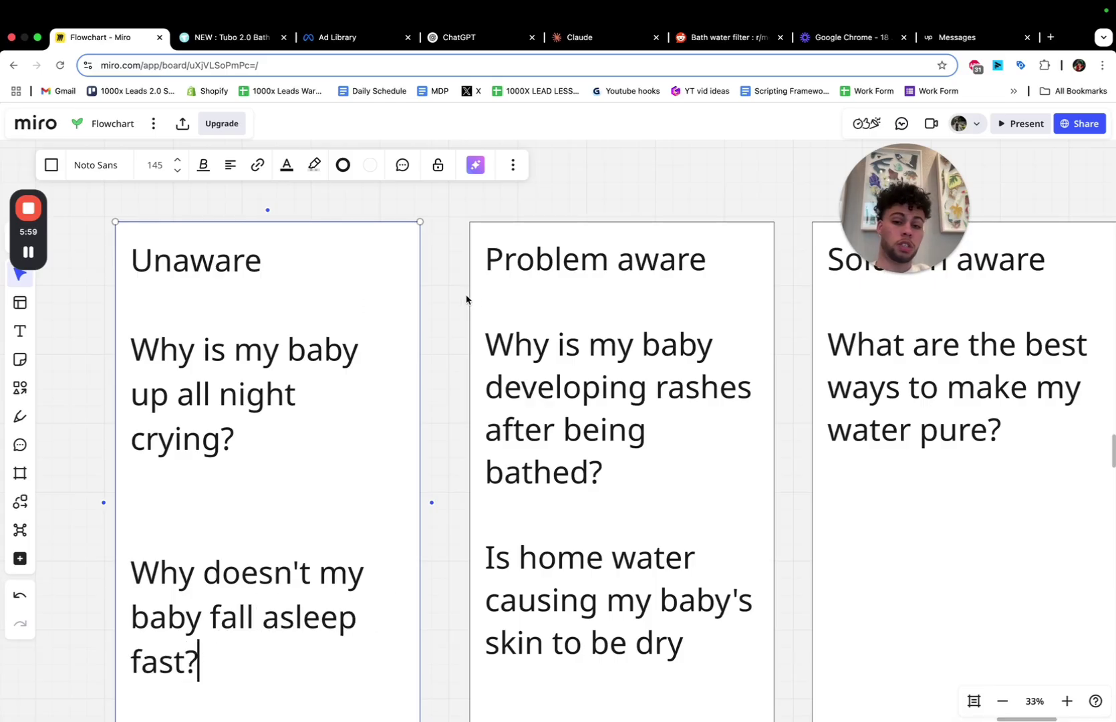
{"action": "left_click", "coordinate": [462, 324]}
Copy the question "Why is my baby up all night crying?" from the Unaware box.
{"action": "scroll", "coordinate": [461, 326], "scroll_direction": "down", "scroll_amount": 5}
{"action": "scroll", "coordinate": [461, 326], "scroll_direction": "down", "scroll_amount": 3}
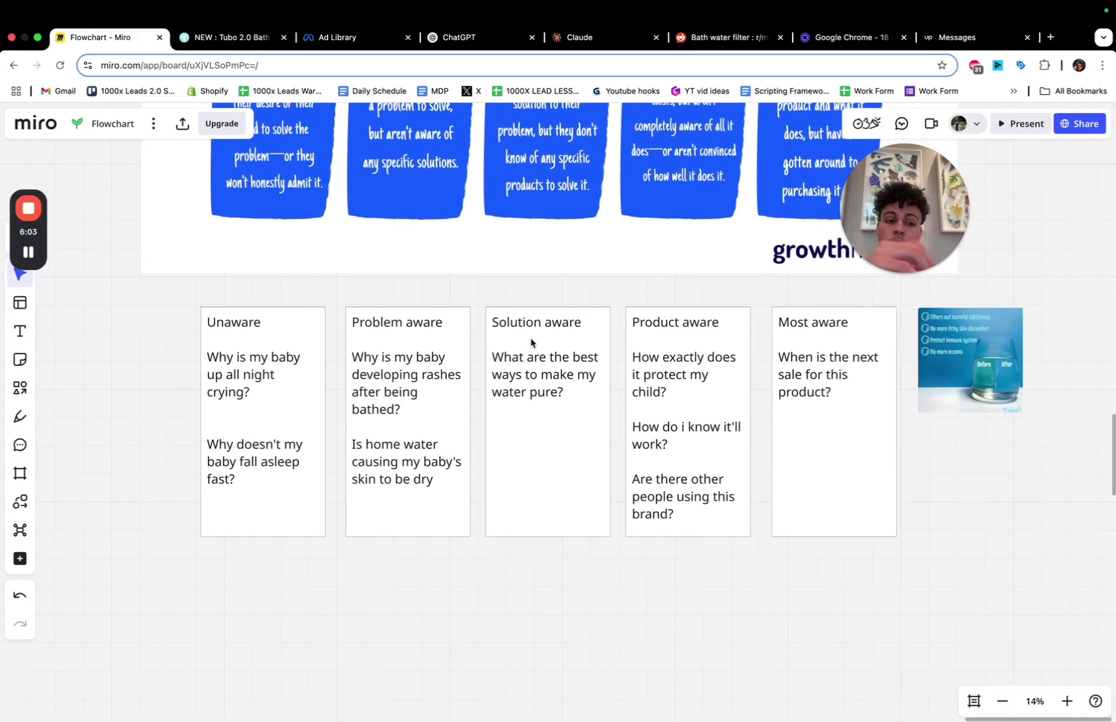
{"action": "scroll", "coordinate": [430, 419], "scroll_direction": "up", "scroll_amount": 3}
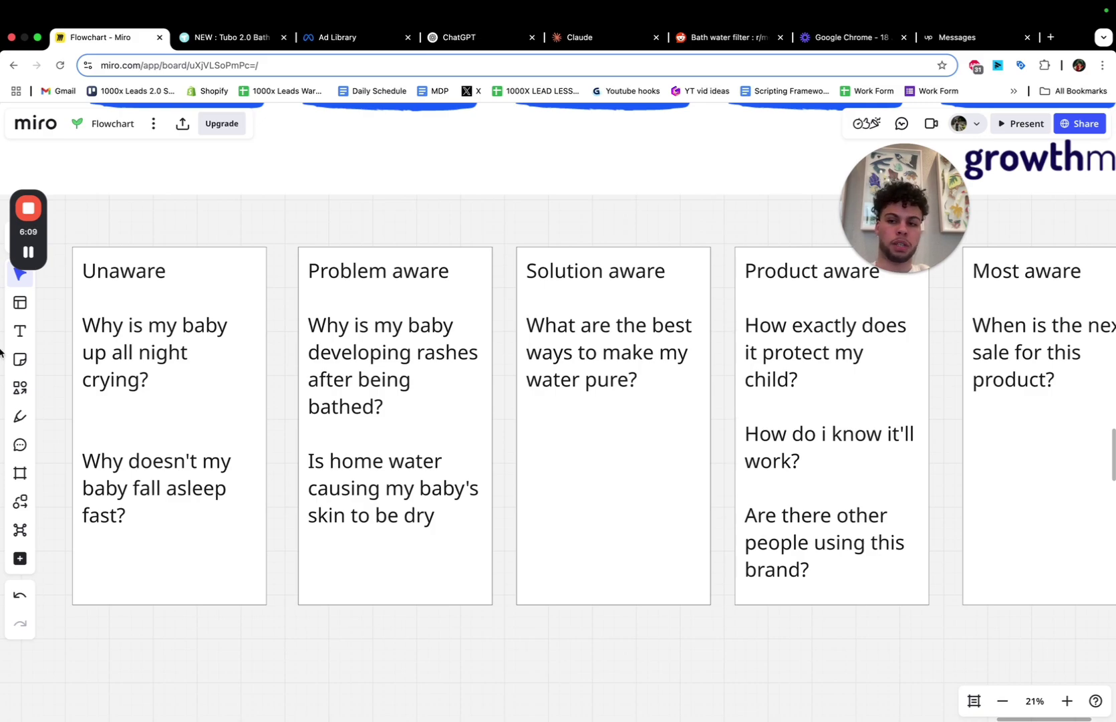
{"action": "mouse_move", "coordinate": [28, 259]}
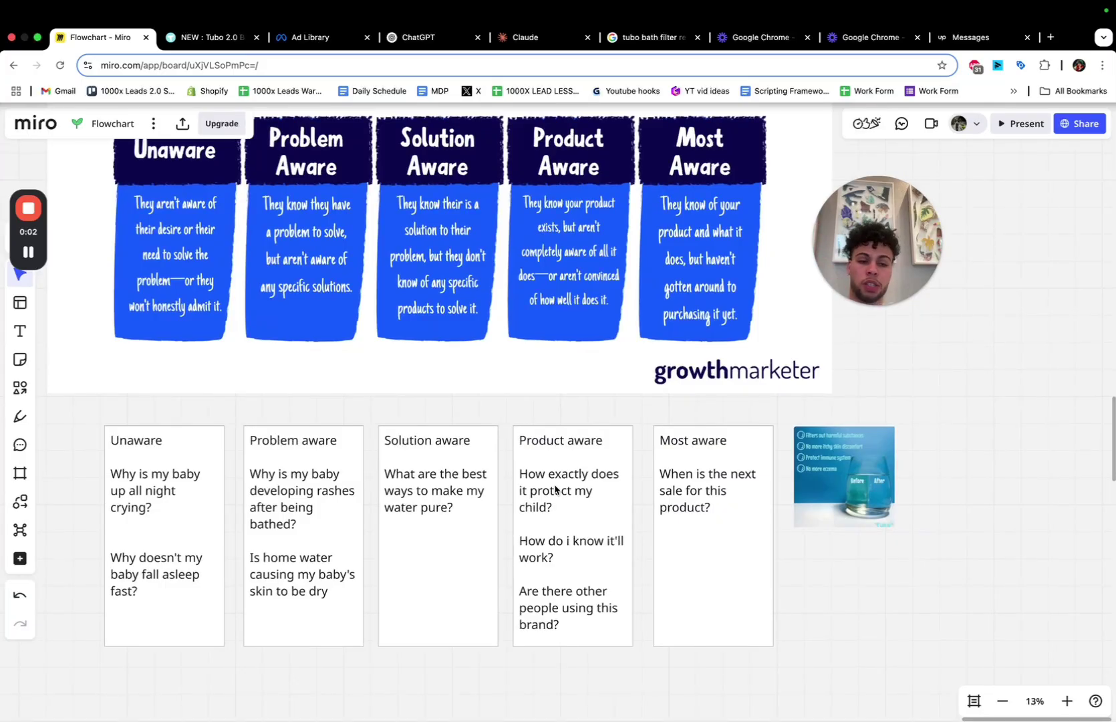
{"action": "scroll", "coordinate": [555, 490], "scroll_direction": "left", "scroll_amount": 3}
{"action": "scroll", "coordinate": [555, 490], "scroll_direction": "down", "scroll_amount": 2}
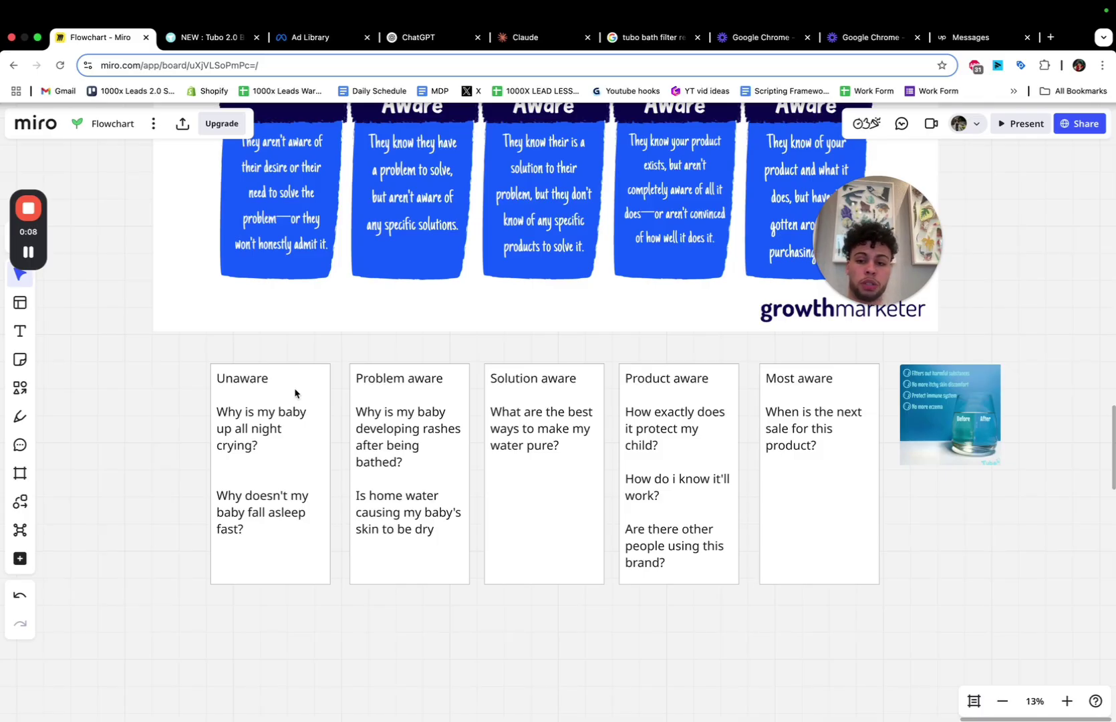
{"action": "scroll", "coordinate": [295, 393], "scroll_direction": "up", "scroll_amount": 5}
{"action": "double_click", "coordinate": [226, 455]}
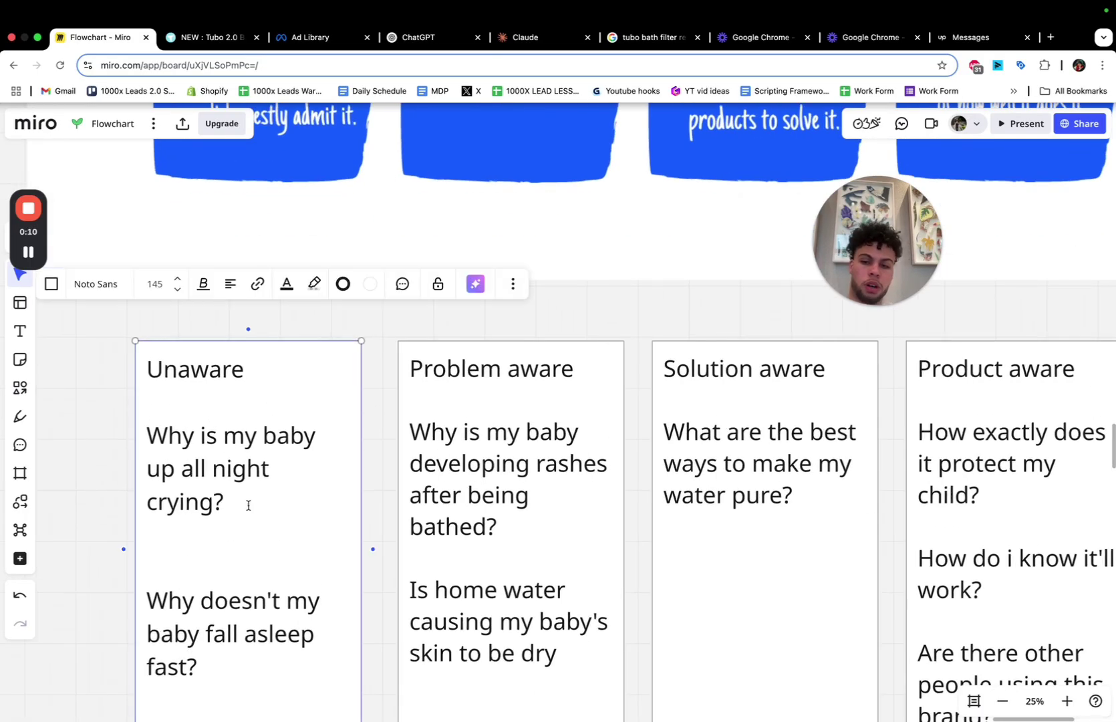
{"action": "left_click_drag", "start_coordinate": [247, 508], "coordinate": [150, 425]}
{"action": "key", "text": "super+c"}
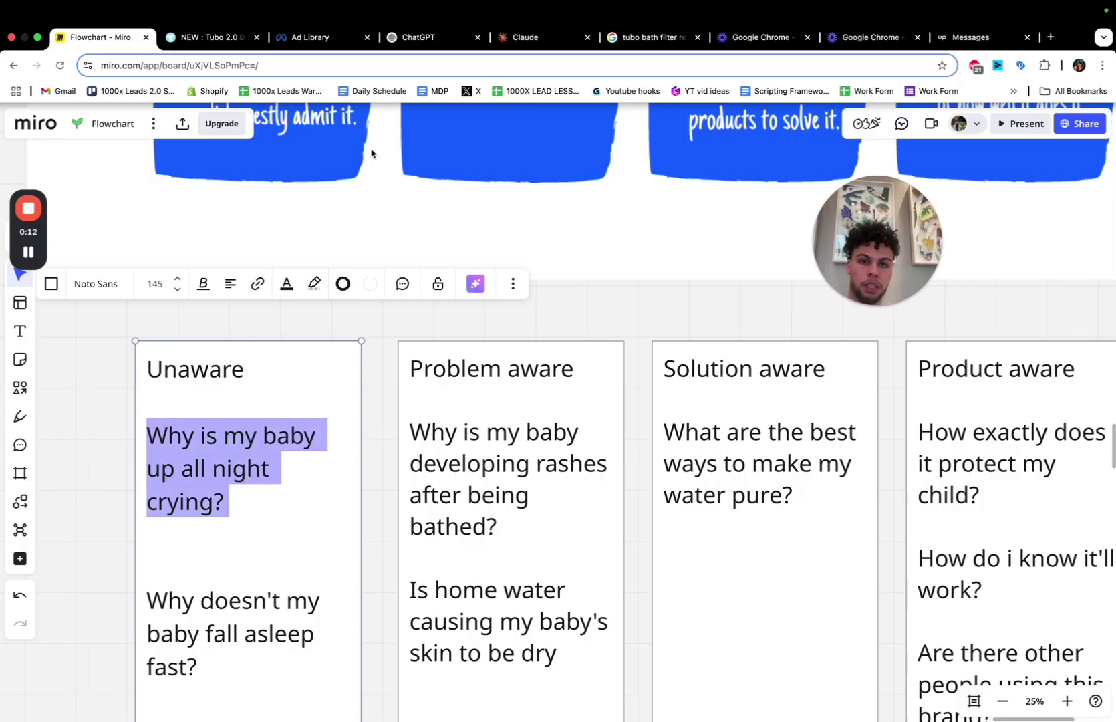
Search Google in a new tab for "Why is my baby up all night crying reddit" and open the r/beyondthebump thread on babies waking up crying hysterically.
{"action": "left_click", "coordinate": [1051, 38]}
{"action": "key", "text": "super+v"}
{"action": "key", "text": "BackSpace"}
{"action": "key", "text": "BackSpace"}
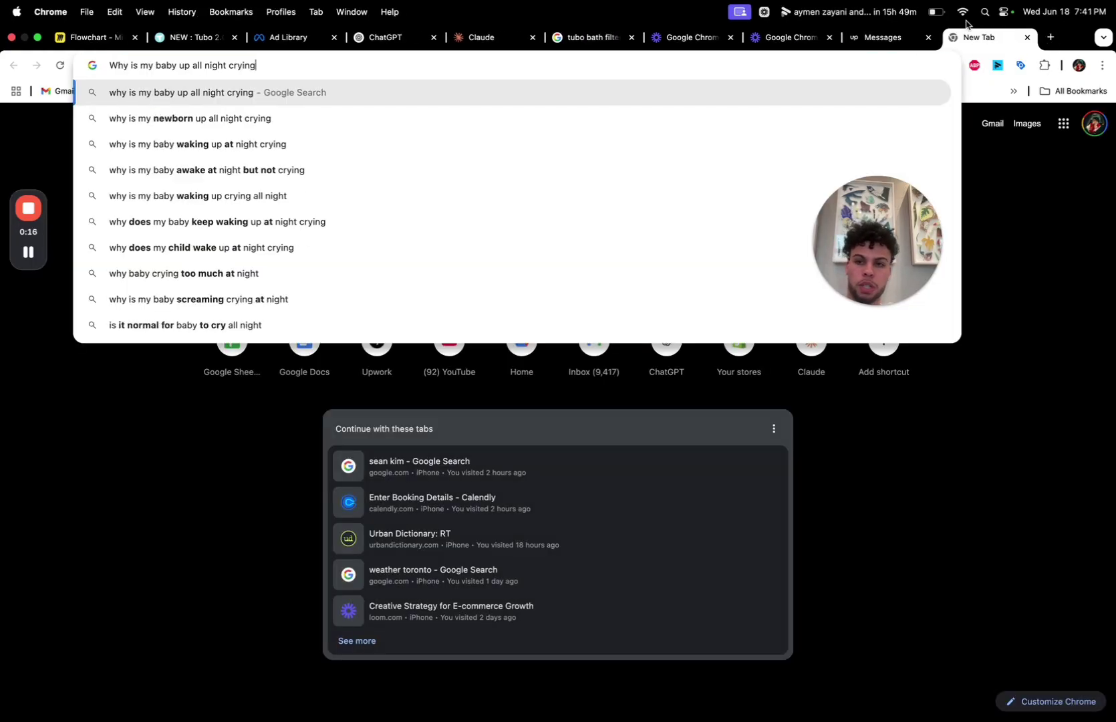
{"action": "type", "text": "reddit"}
{"action": "key", "text": "Return"}
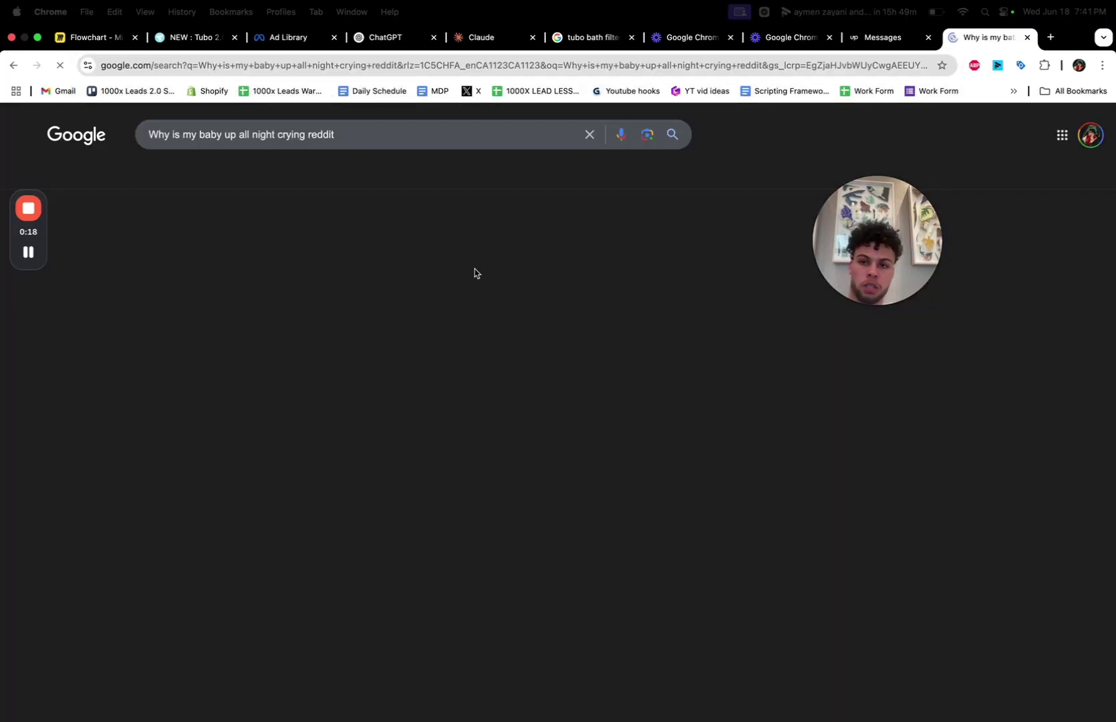
{"action": "scroll", "coordinate": [262, 254], "scroll_direction": "down", "scroll_amount": 2}
{"action": "left_click", "coordinate": [314, 436]}
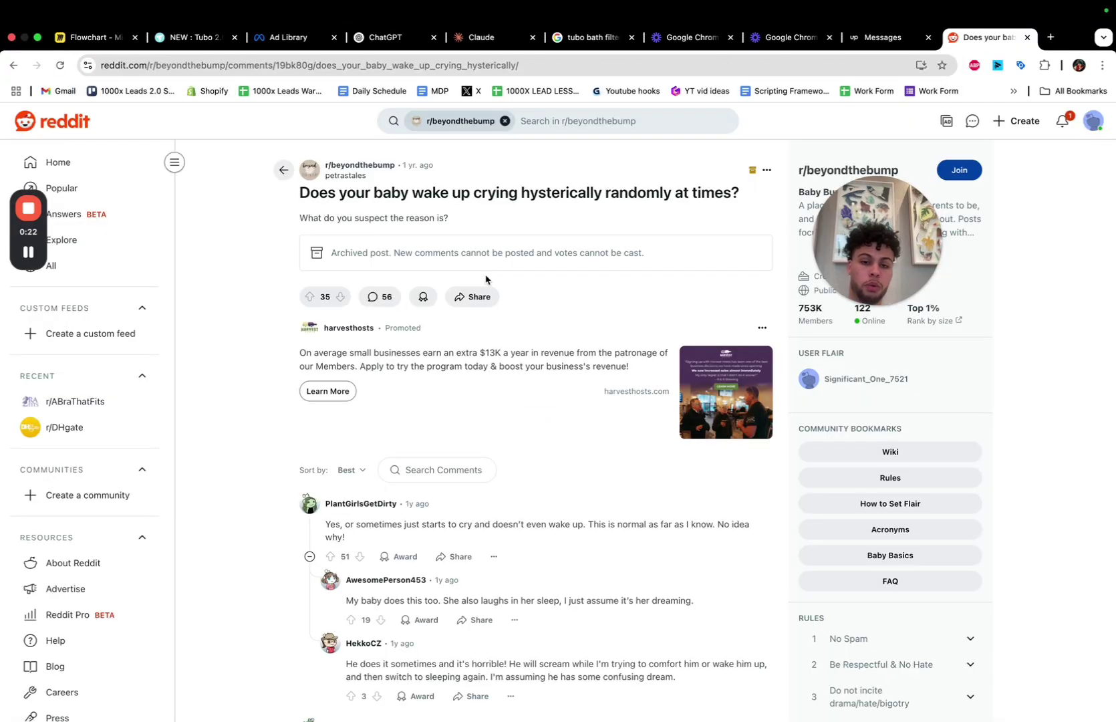
Read the thread's top comments and highlight "sometimes just starts to cry and doesn't even wake up" in the first one.
{"action": "scroll", "coordinate": [486, 279], "scroll_direction": "down", "scroll_amount": 2}
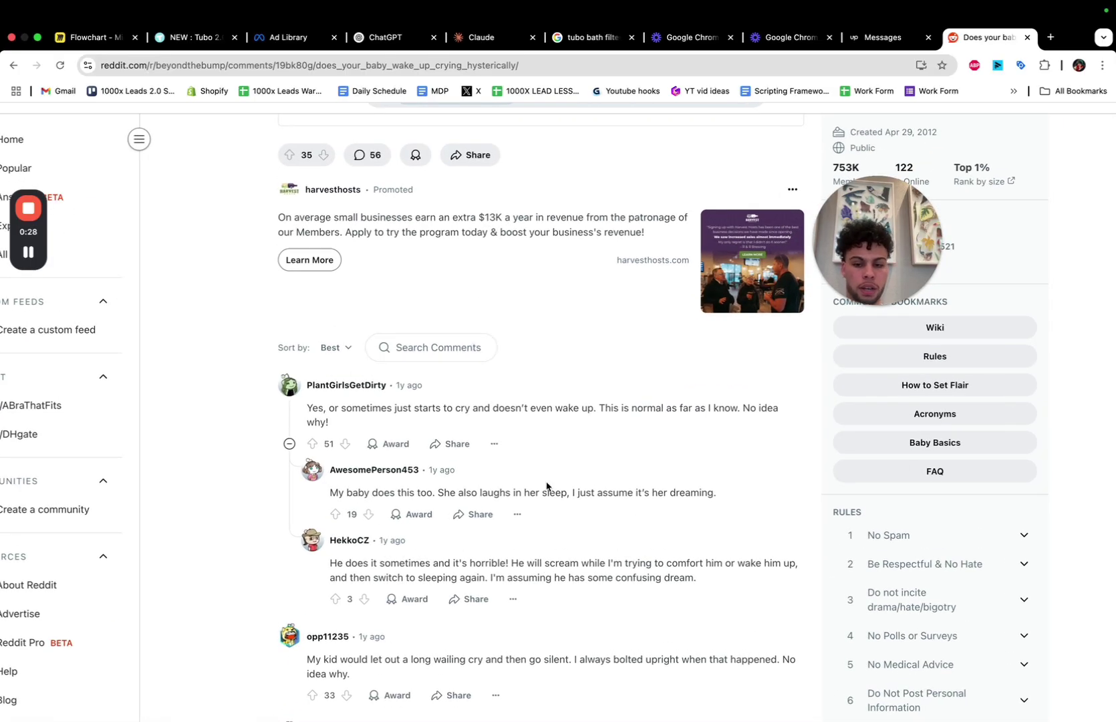
{"action": "scroll", "coordinate": [547, 487], "scroll_direction": "up", "scroll_amount": 5}
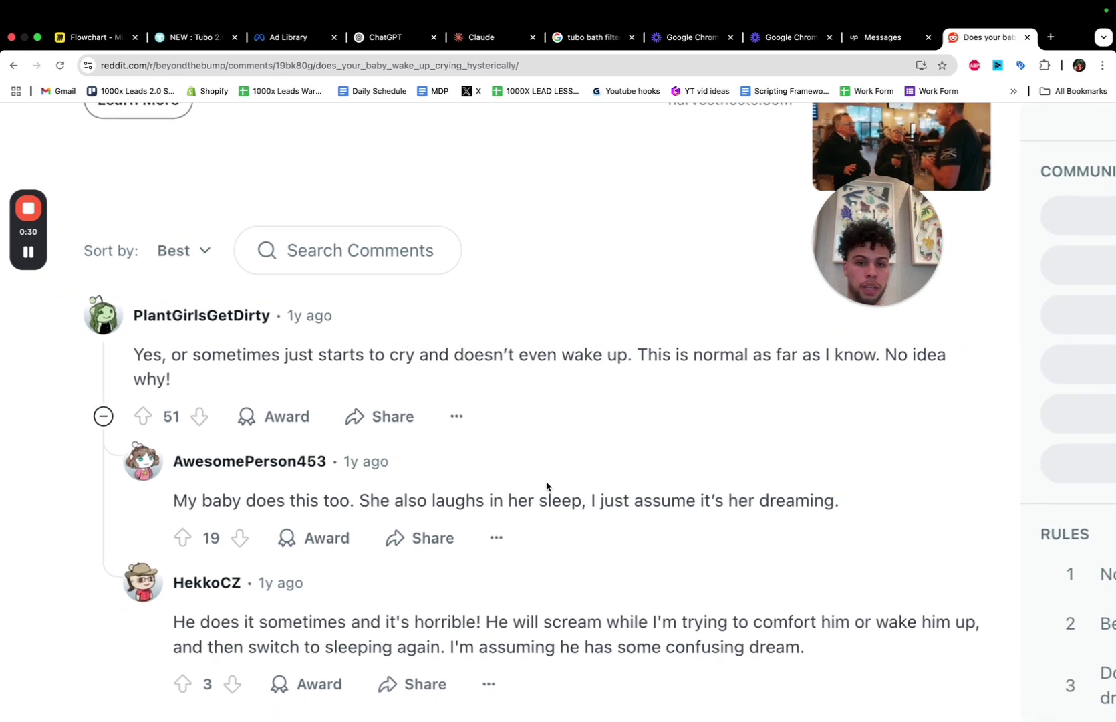
{"action": "scroll", "coordinate": [547, 486], "scroll_direction": "down", "scroll_amount": 5}
{"action": "scroll", "coordinate": [321, 392], "scroll_direction": "up", "scroll_amount": 2}
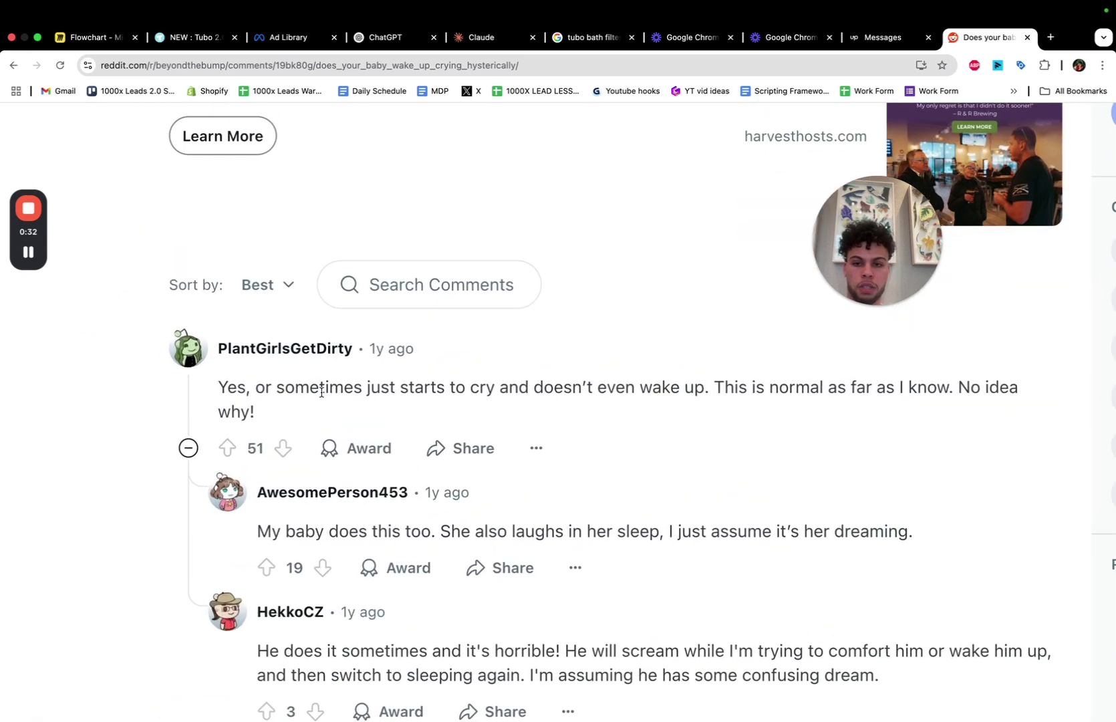
{"action": "double_click", "coordinate": [224, 386]}
{"action": "left_click", "coordinate": [262, 382]}
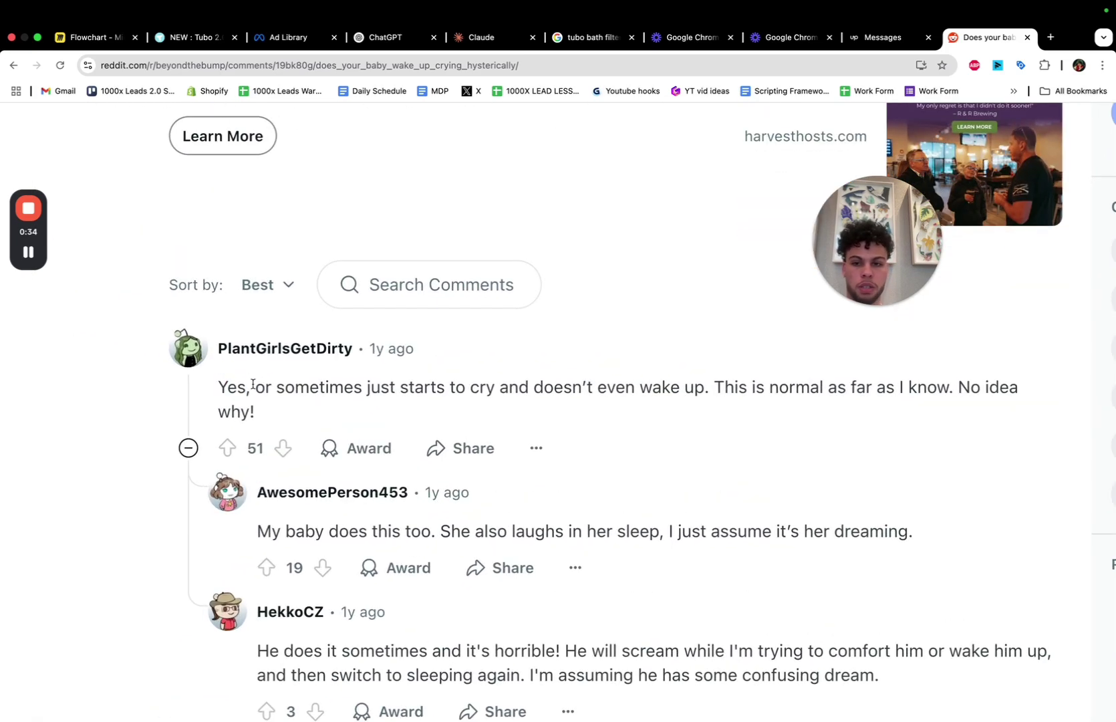
{"action": "left_click_drag", "start_coordinate": [274, 384], "coordinate": [709, 388]}
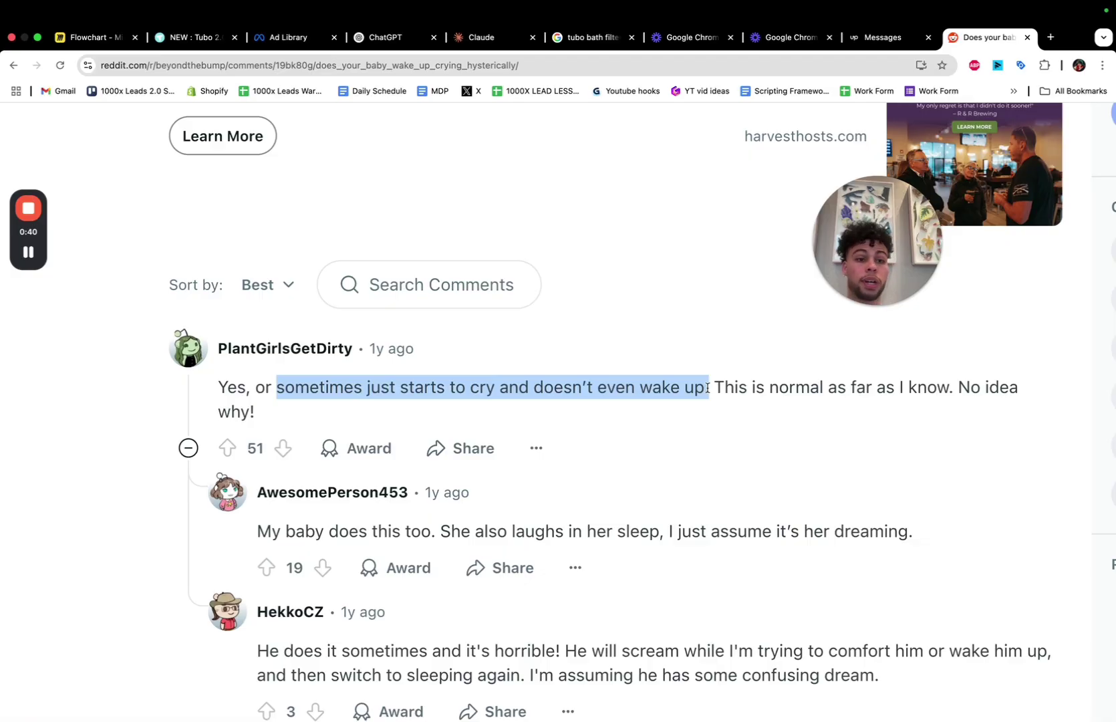
Look through the thread's further comments for parents' explanations of why their babies wake up crying.
{"action": "scroll", "coordinate": [708, 388], "scroll_direction": "down", "scroll_amount": 5}
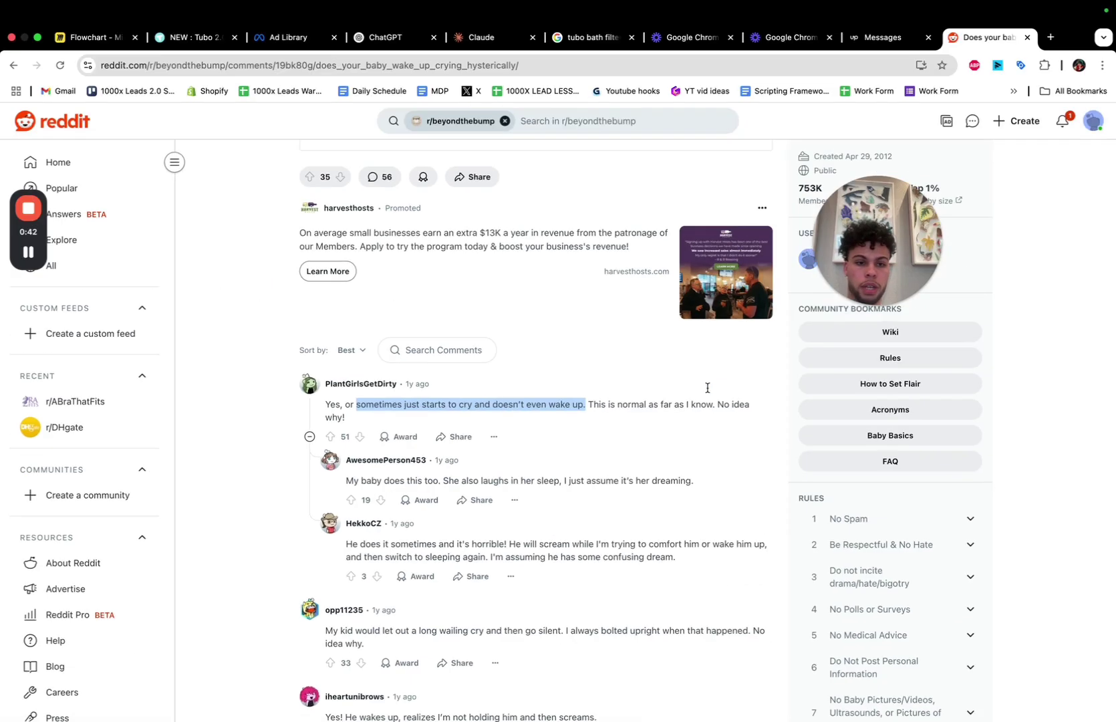
{"action": "scroll", "coordinate": [709, 391], "scroll_direction": "down", "scroll_amount": 15}
{"action": "scroll", "coordinate": [591, 383], "scroll_direction": "up", "scroll_amount": 5}
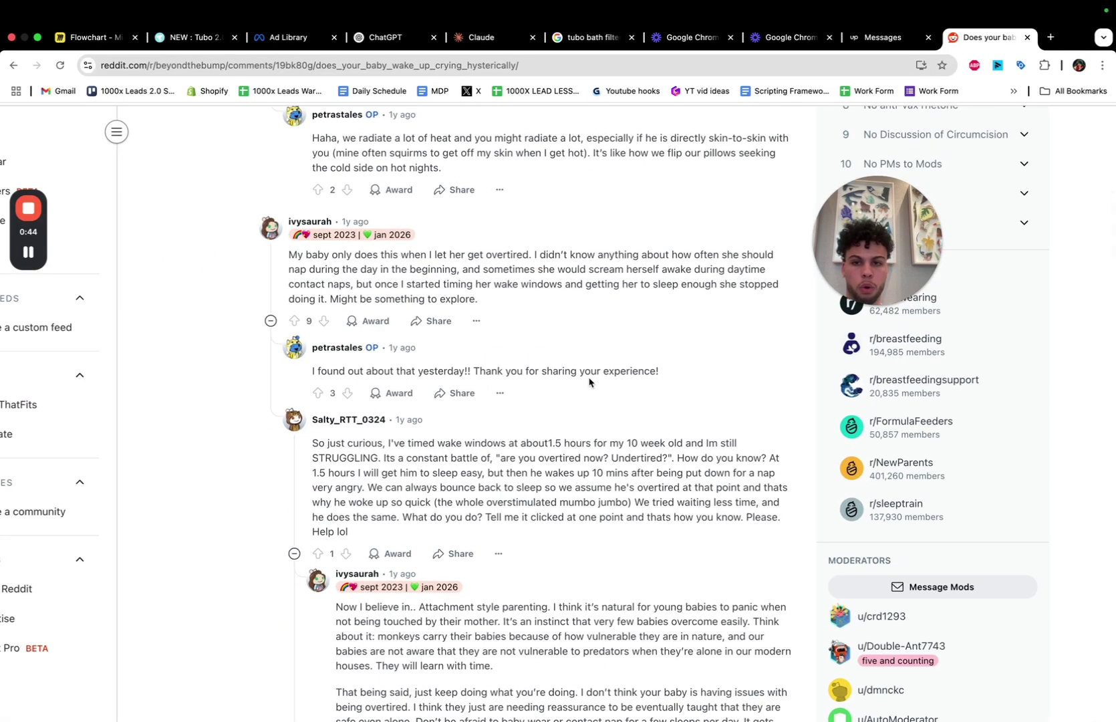
{"action": "scroll", "coordinate": [590, 381], "scroll_direction": "down", "scroll_amount": 12}
{"action": "scroll", "coordinate": [589, 379], "scroll_direction": "down", "scroll_amount": 10}
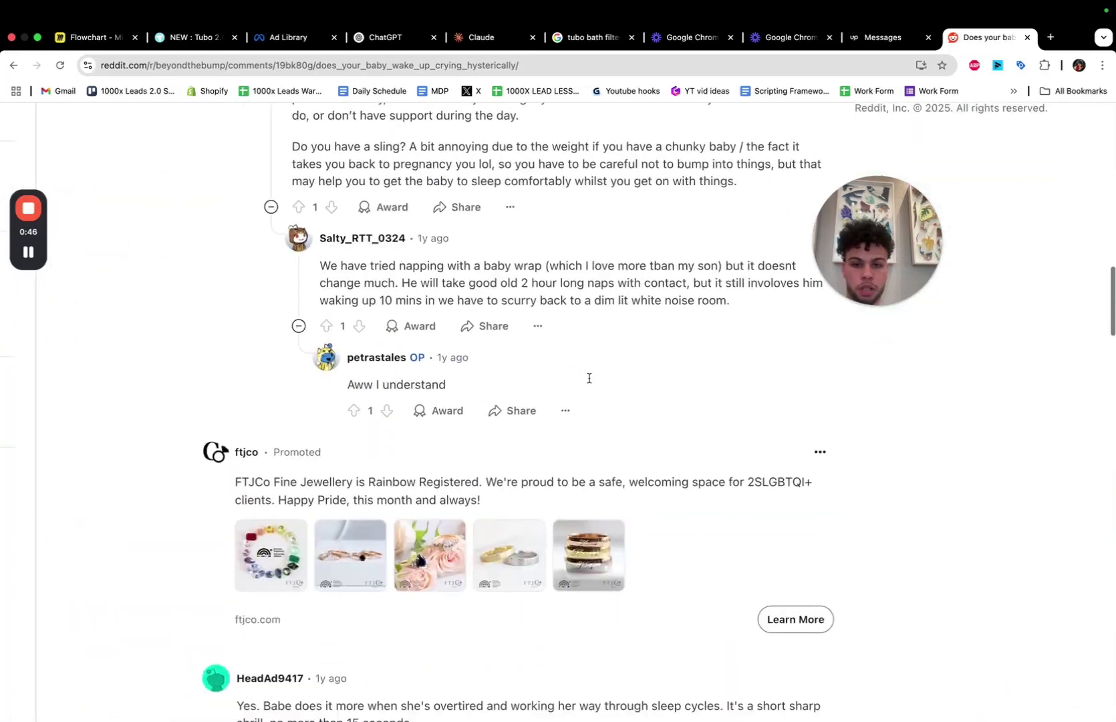
{"action": "scroll", "coordinate": [590, 351], "scroll_direction": "down", "scroll_amount": 3}
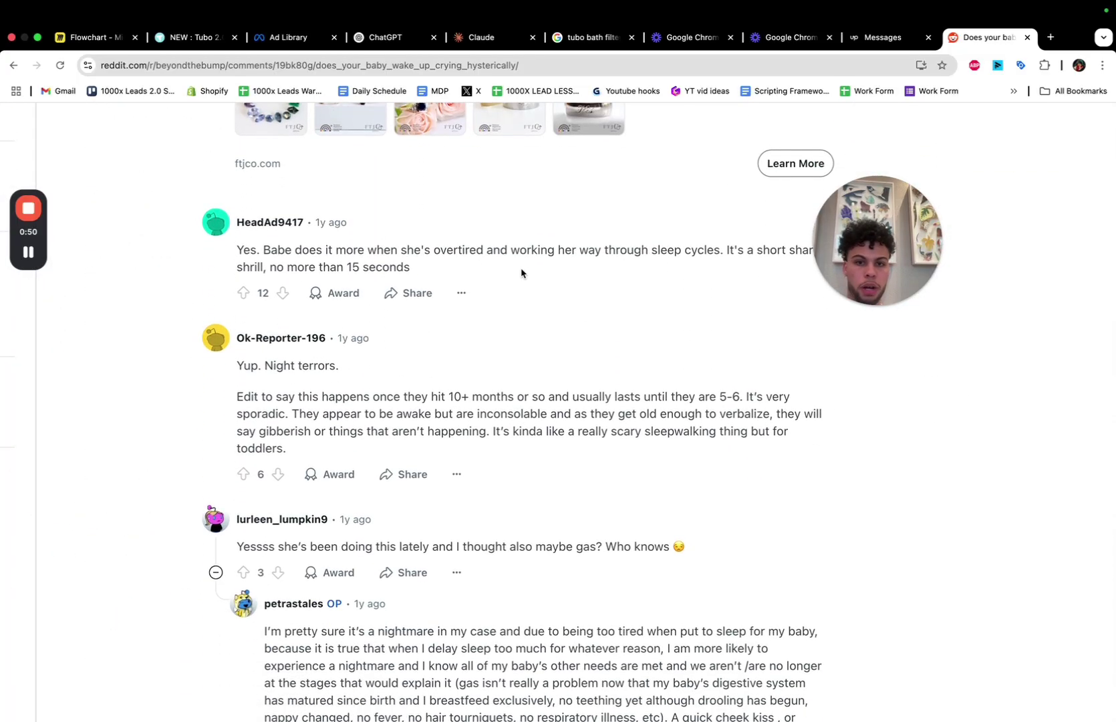
{"action": "scroll", "coordinate": [513, 241], "scroll_direction": "down", "scroll_amount": 8}
{"action": "scroll", "coordinate": [544, 252], "scroll_direction": "up", "scroll_amount": 5}
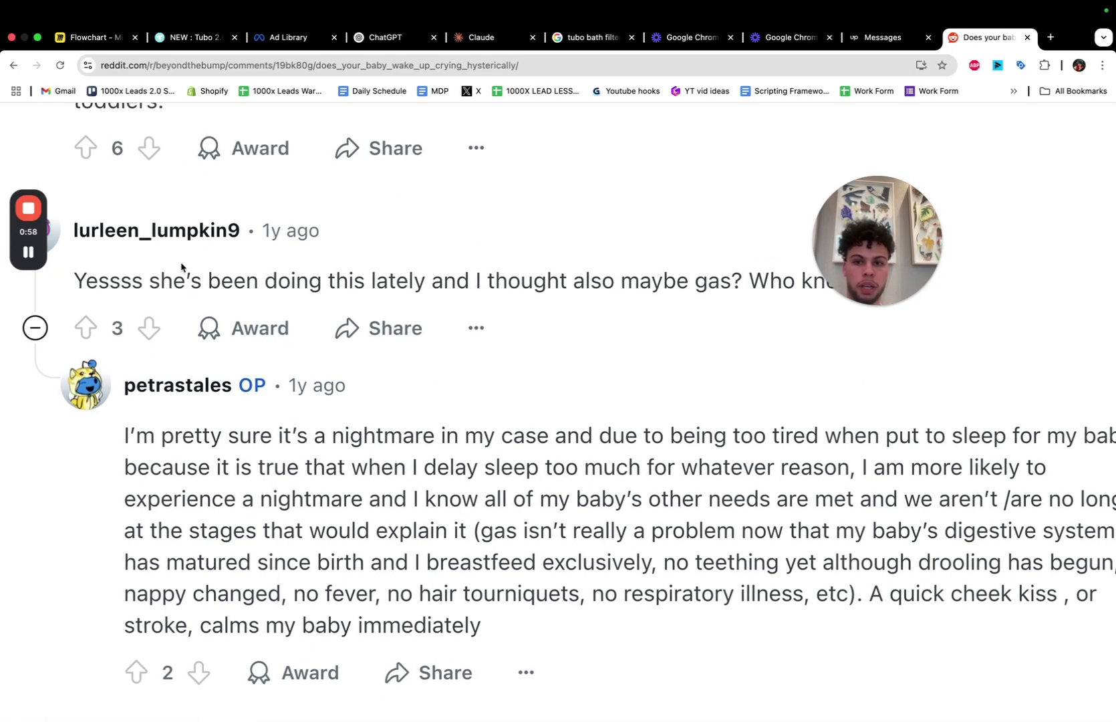
Highlight the comment phrase "I thought also maybe gas?" and return to the start of the thread.
{"action": "left_click_drag", "start_coordinate": [92, 275], "coordinate": [254, 282]}
{"action": "left_click_drag", "start_coordinate": [307, 280], "coordinate": [752, 289]}
{"action": "left_click", "coordinate": [444, 278]}
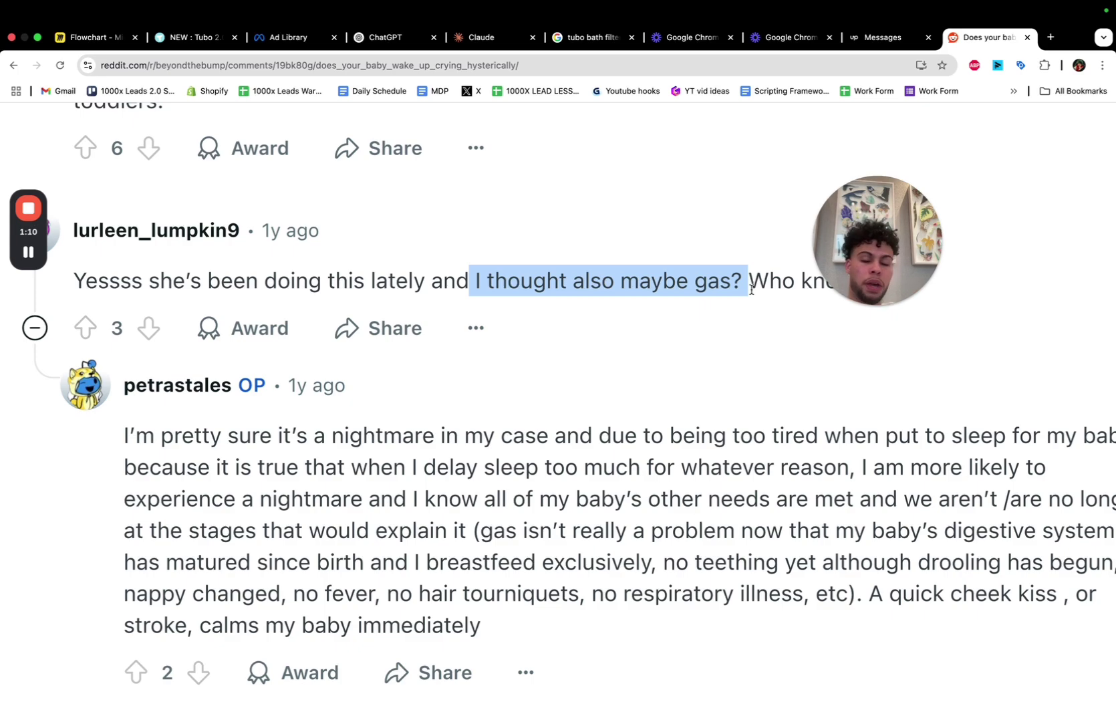
{"action": "left_click", "coordinate": [683, 369]}
{"action": "scroll", "coordinate": [682, 369], "scroll_direction": "down", "scroll_amount": 5}
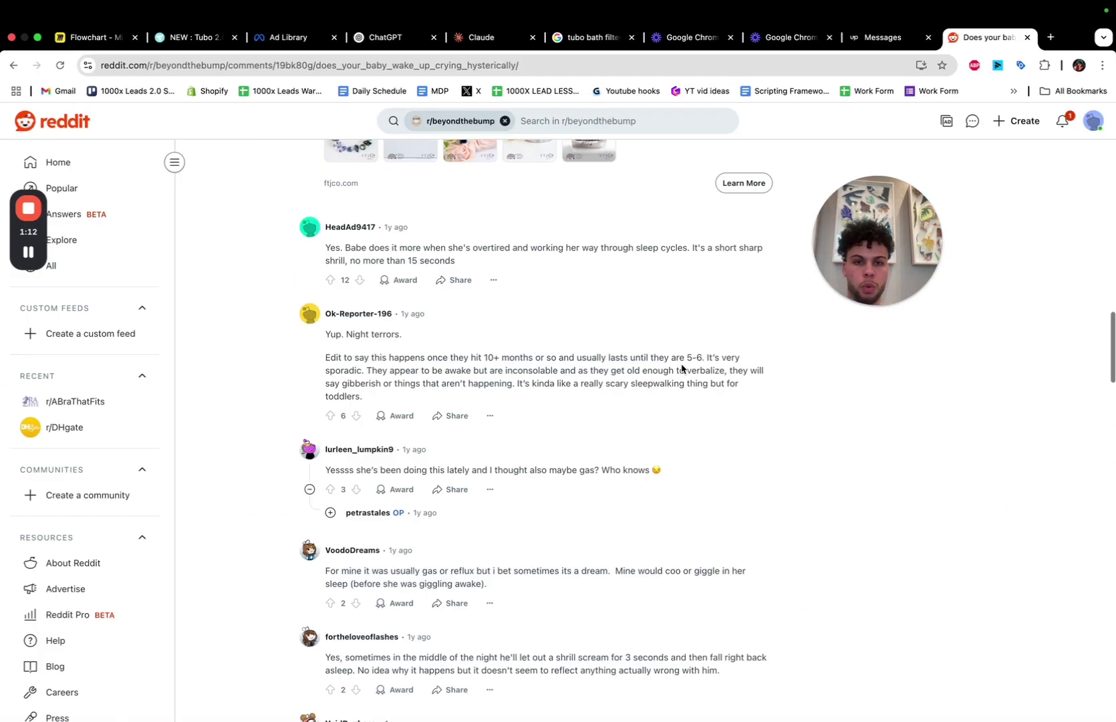
{"action": "scroll", "coordinate": [682, 369], "scroll_direction": "up", "scroll_amount": 20}
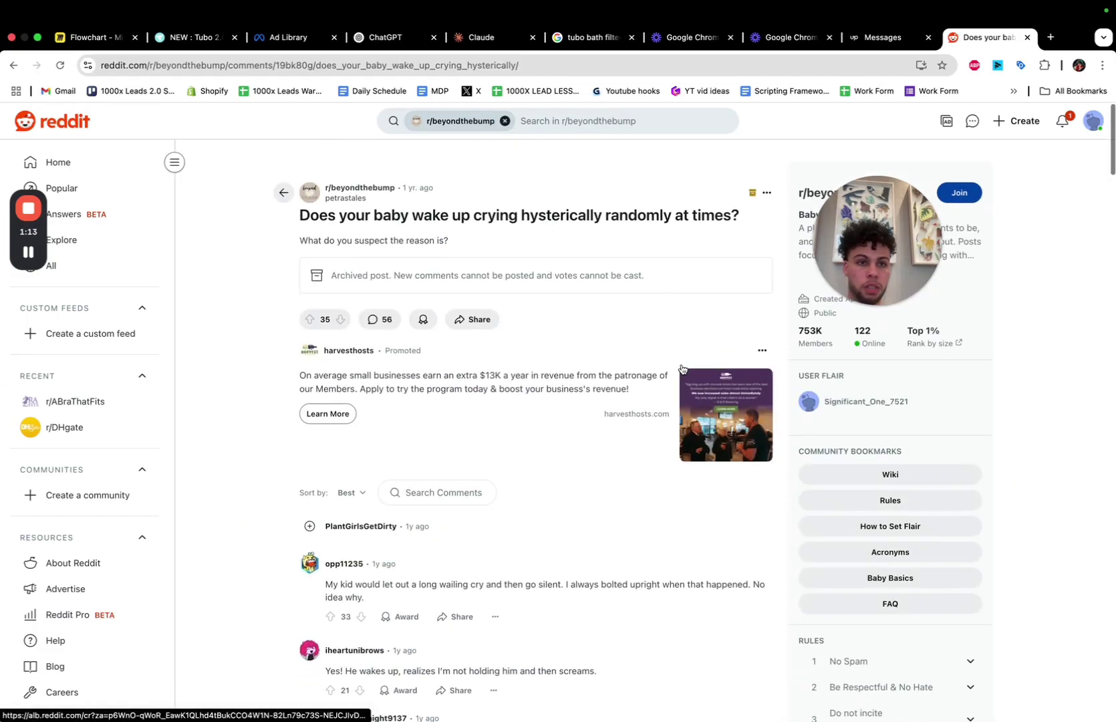
Switch to the Miro board and select the question "Is home water causing my baby's skin to be dry" in the Problem aware box.
{"action": "left_click", "coordinate": [82, 39]}
{"action": "left_click", "coordinate": [765, 484]}
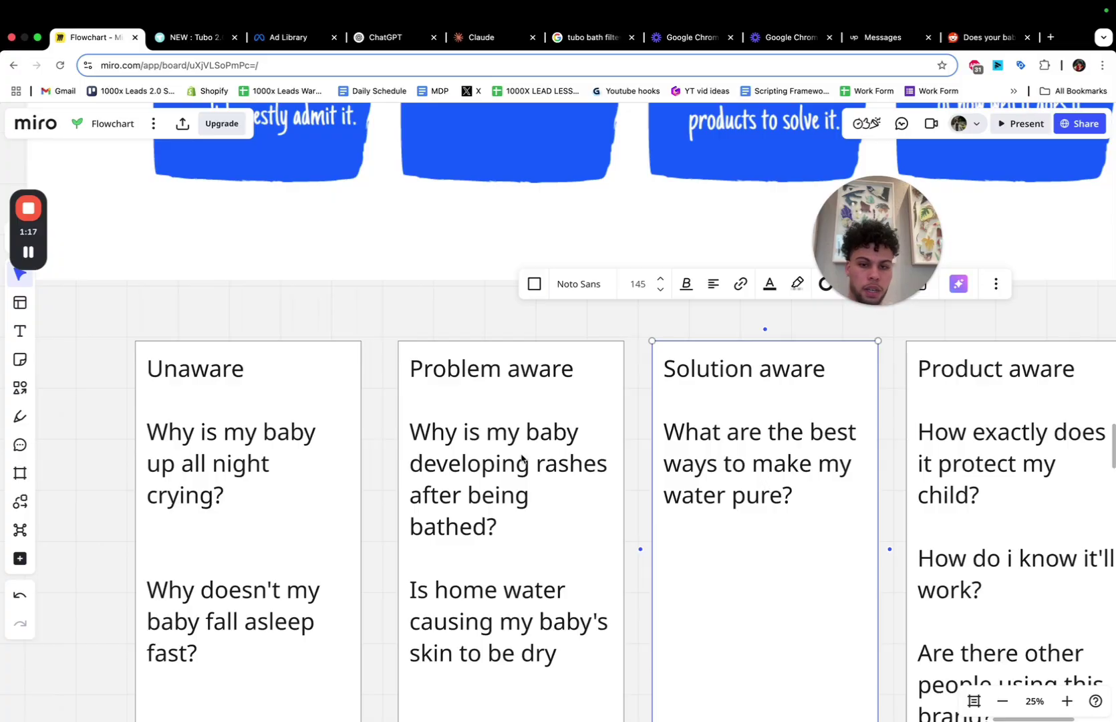
{"action": "left_click", "coordinate": [469, 493]}
{"action": "triple_click", "coordinate": [469, 492]}
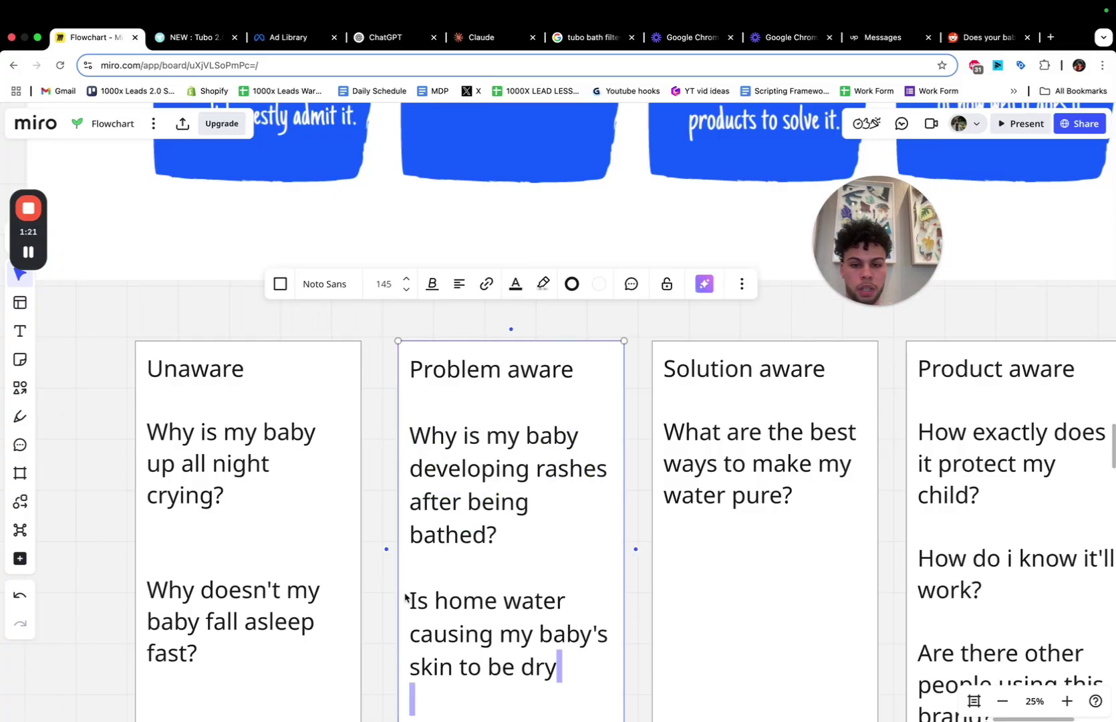
{"action": "left_click_drag", "start_coordinate": [413, 699], "coordinate": [409, 597]}
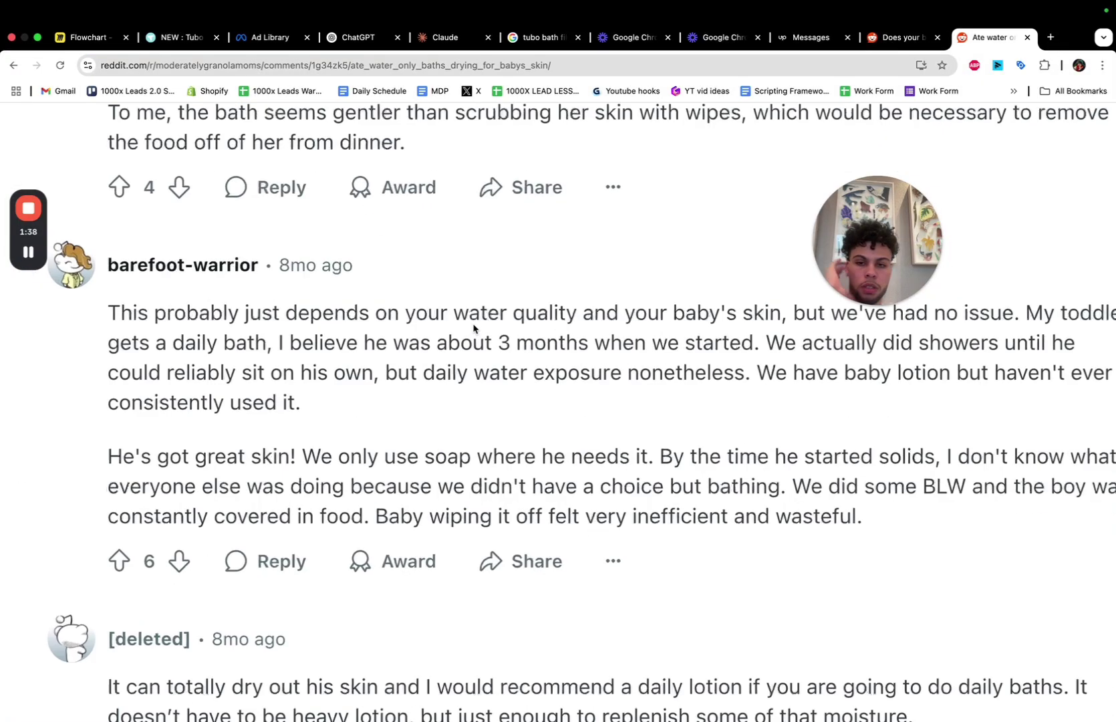
Examine the comment about water quality and baby's skin in the Reddit thread on water-only baths, highlighting its opening sentence.
{"action": "scroll", "coordinate": [473, 328], "scroll_direction": "up", "scroll_amount": 2}
{"action": "scroll", "coordinate": [473, 329], "scroll_direction": "left", "scroll_amount": 1}
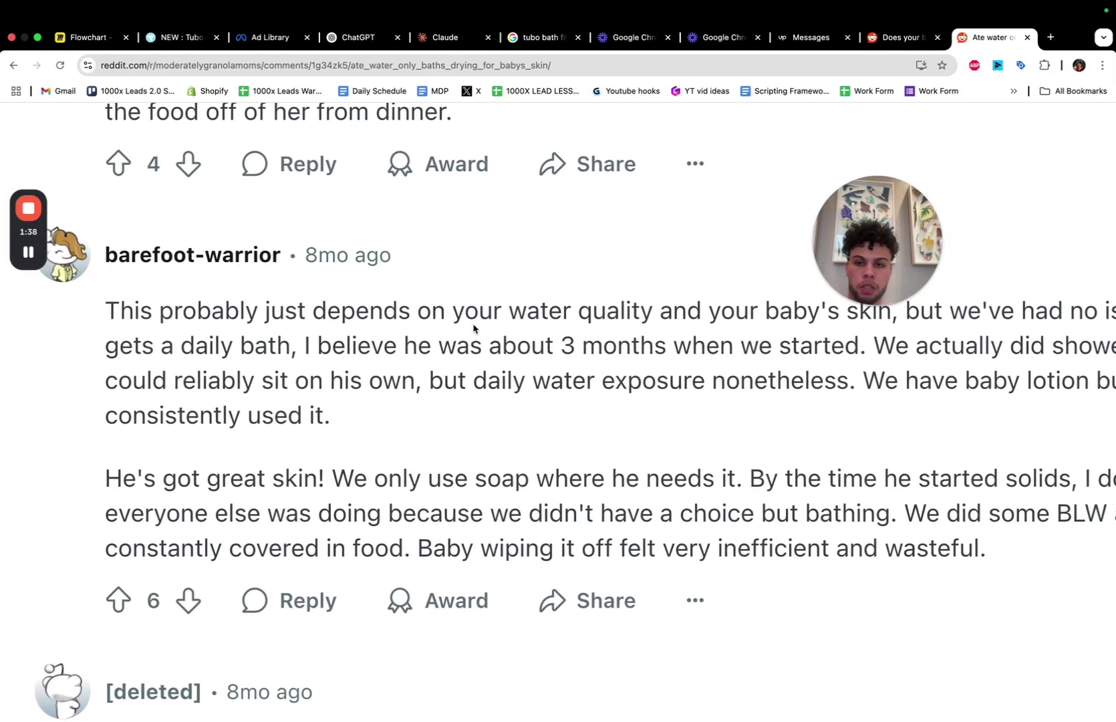
{"action": "left_click_drag", "start_coordinate": [125, 305], "coordinate": [837, 316]}
{"action": "left_click", "coordinate": [787, 294]}
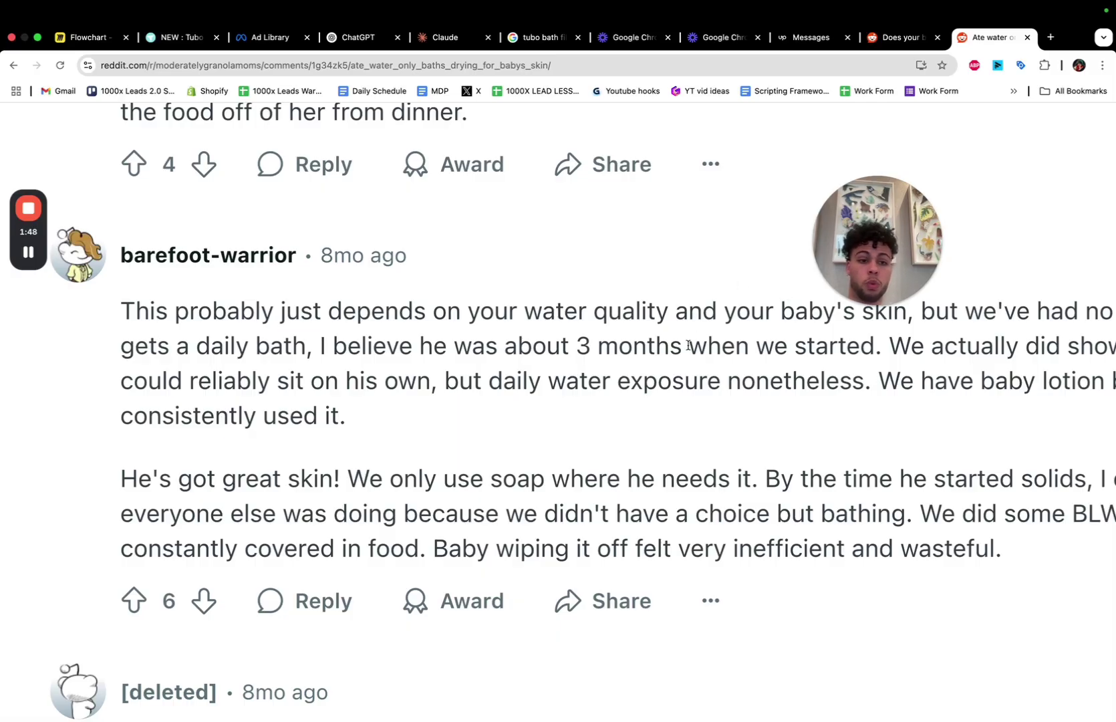
{"action": "key", "text": "super+0"}
{"action": "scroll", "coordinate": [688, 346], "scroll_direction": "down", "scroll_amount": 10}
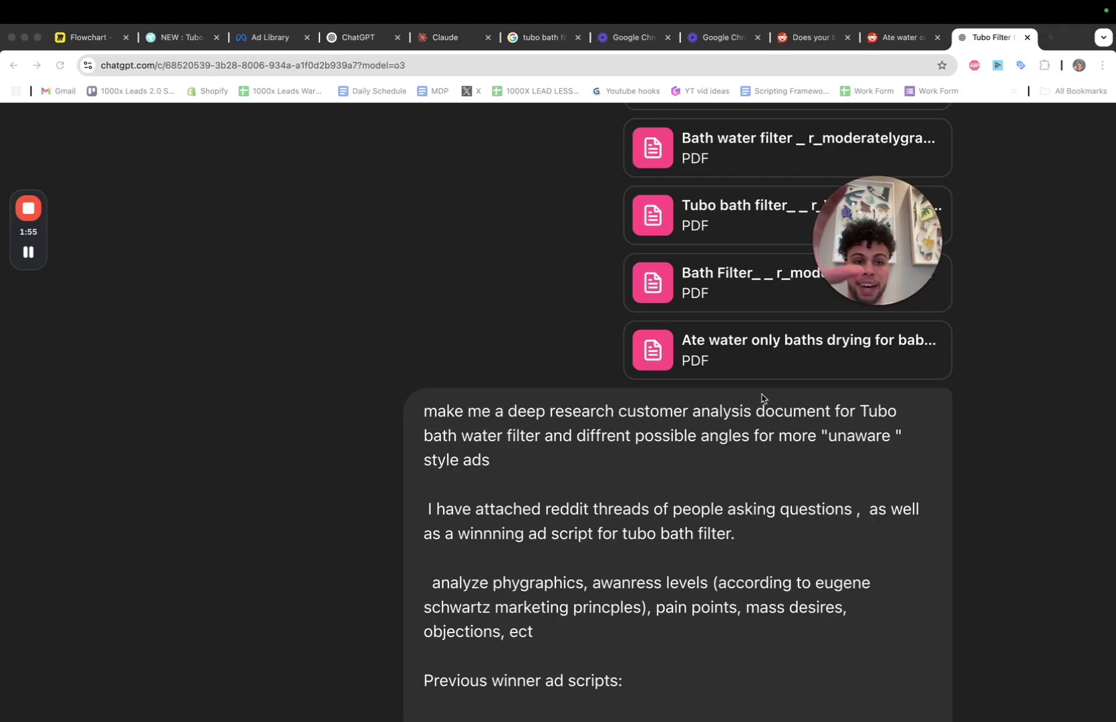
Review the PDFs attached to the Tubo filter prompt in ChatGPT and check the chosen model in the model list.
{"action": "scroll", "coordinate": [762, 398], "scroll_direction": "up", "scroll_amount": 2}
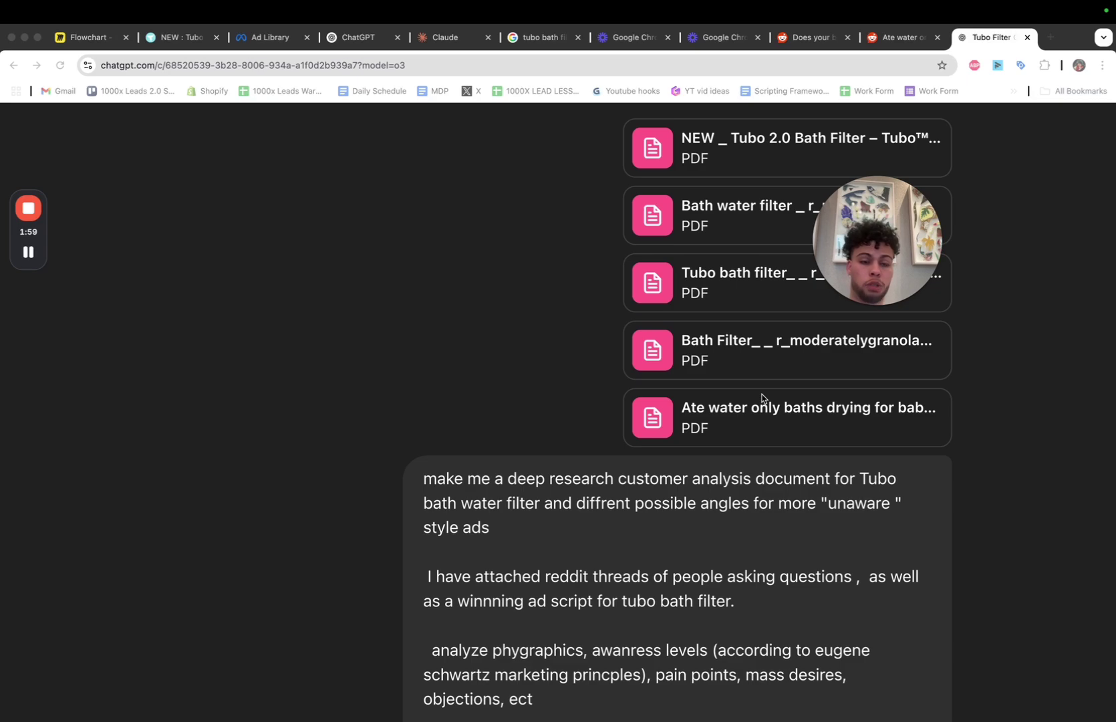
{"action": "scroll", "coordinate": [762, 398], "scroll_direction": "up", "scroll_amount": 2}
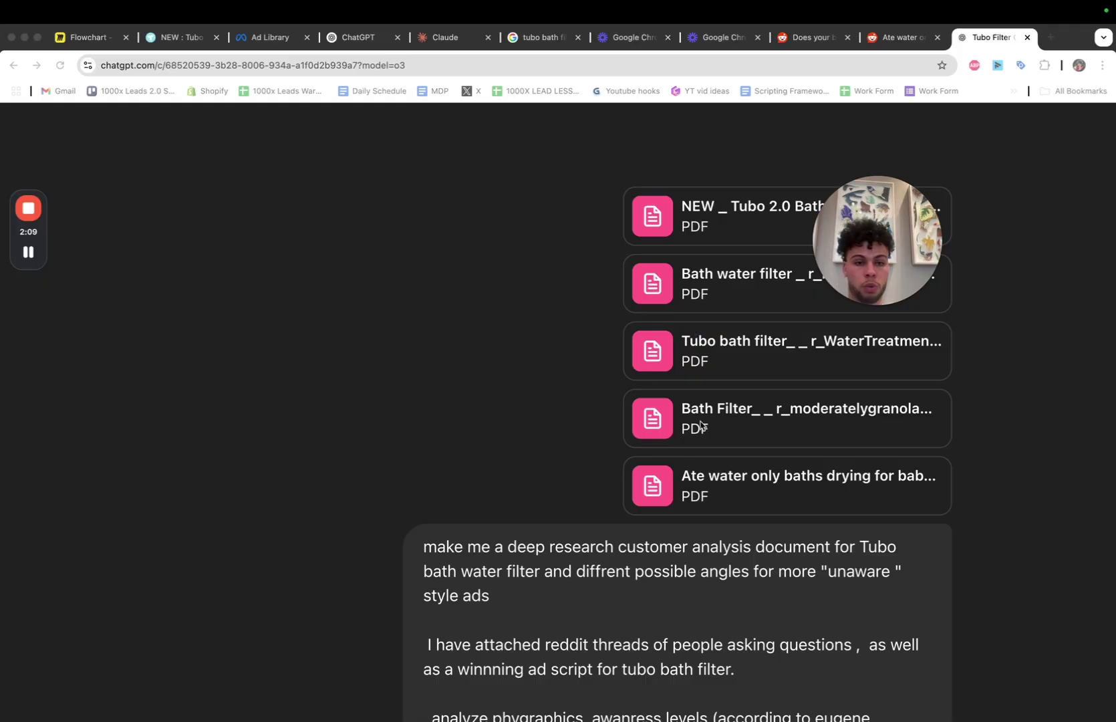
{"action": "left_click", "coordinate": [525, 405]}
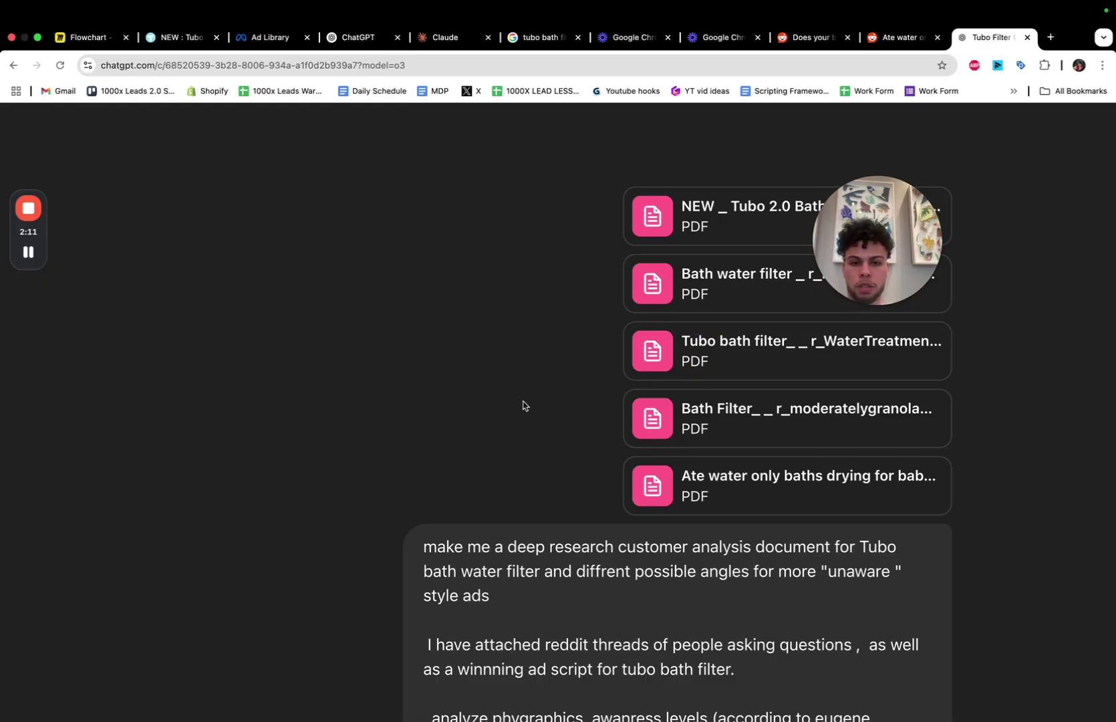
{"action": "scroll", "coordinate": [526, 405], "scroll_direction": "down", "scroll_amount": 5}
{"action": "scroll", "coordinate": [262, 205], "scroll_direction": "up", "scroll_amount": 5}
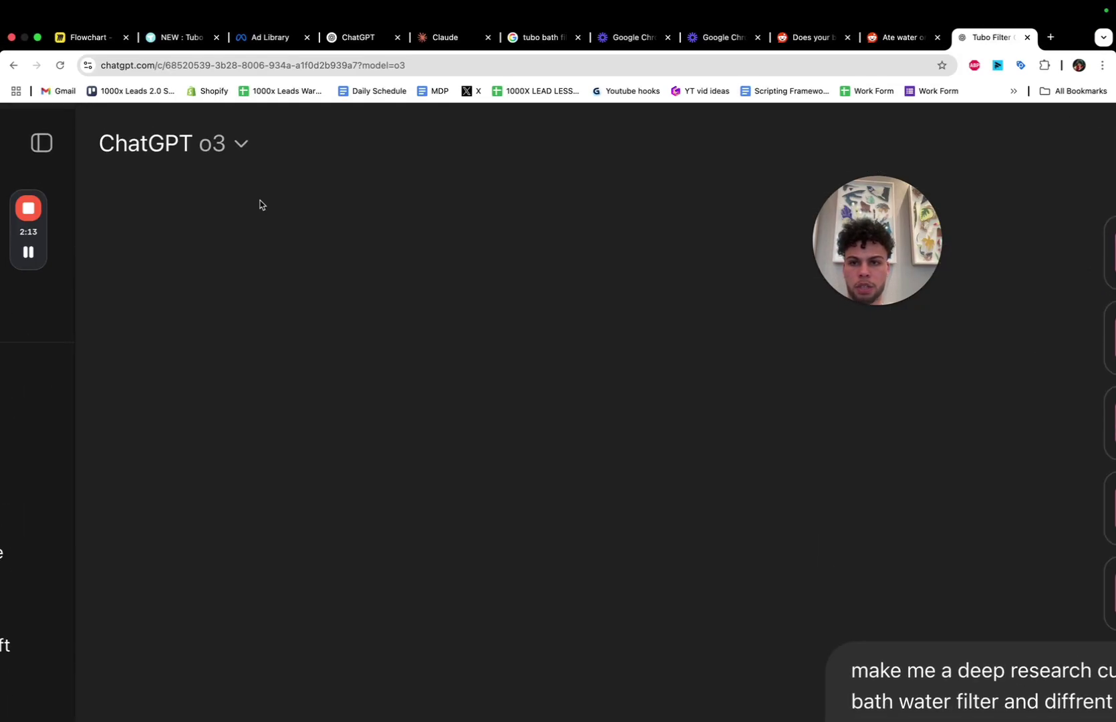
{"action": "left_click", "coordinate": [215, 141]}
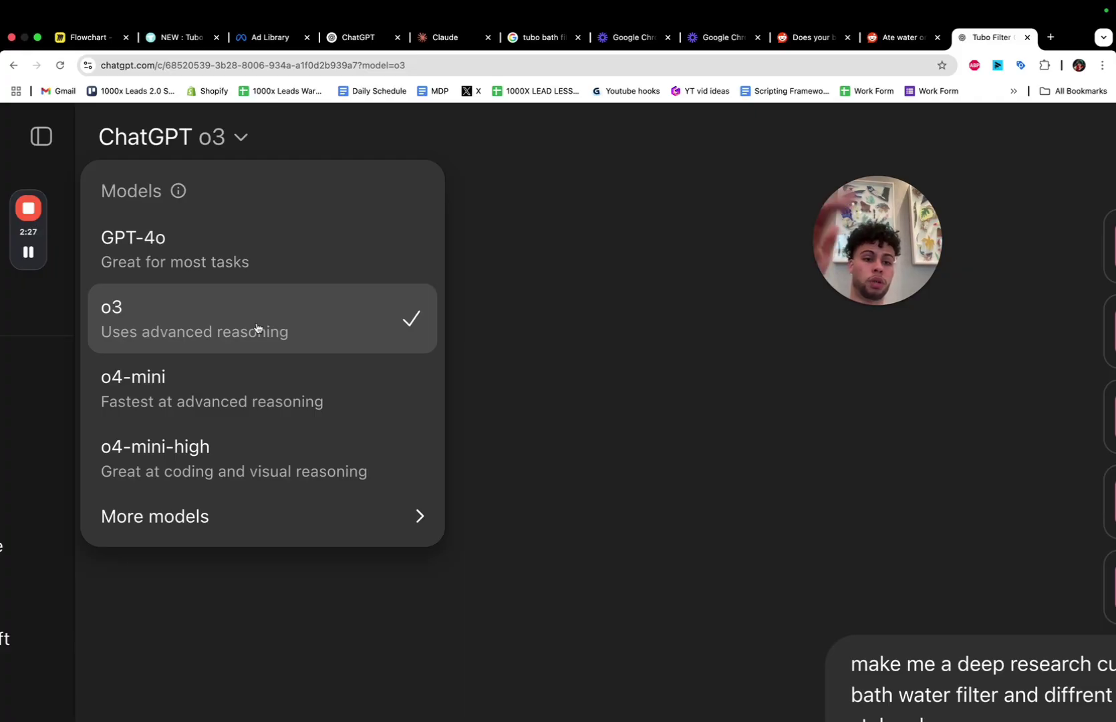
{"action": "left_click", "coordinate": [538, 348]}
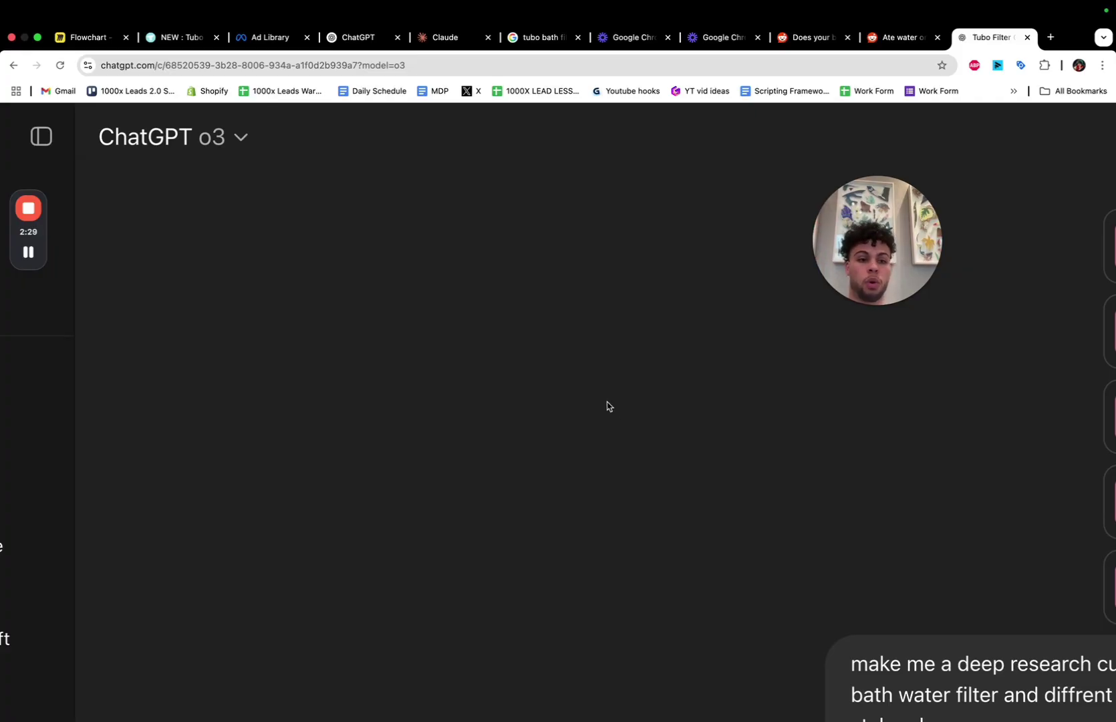
Read the prompt's opening request, highlighting the deep research customer analysis wording and the angles for more "unaware" style ads.
{"action": "scroll", "coordinate": [623, 415], "scroll_direction": "down", "scroll_amount": 5}
{"action": "scroll", "coordinate": [622, 414], "scroll_direction": "down", "scroll_amount": 5}
{"action": "scroll", "coordinate": [606, 404], "scroll_direction": "up", "scroll_amount": 5}
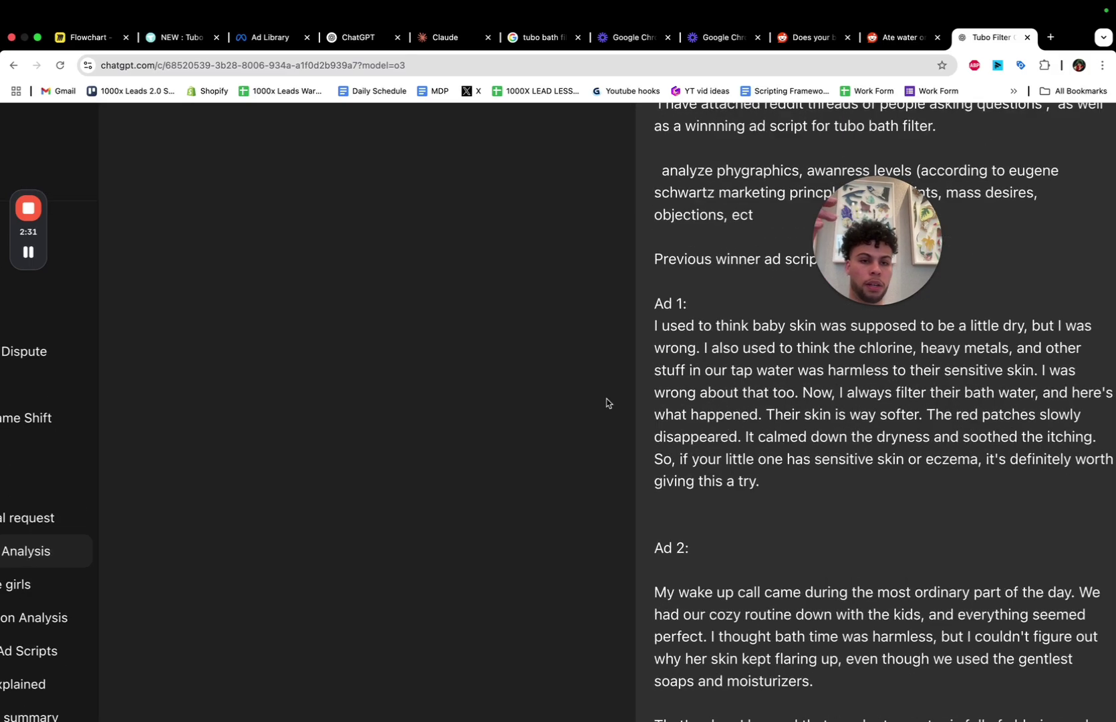
{"action": "scroll", "coordinate": [606, 399], "scroll_direction": "up", "scroll_amount": 3}
{"action": "scroll", "coordinate": [607, 399], "scroll_direction": "up", "scroll_amount": 3}
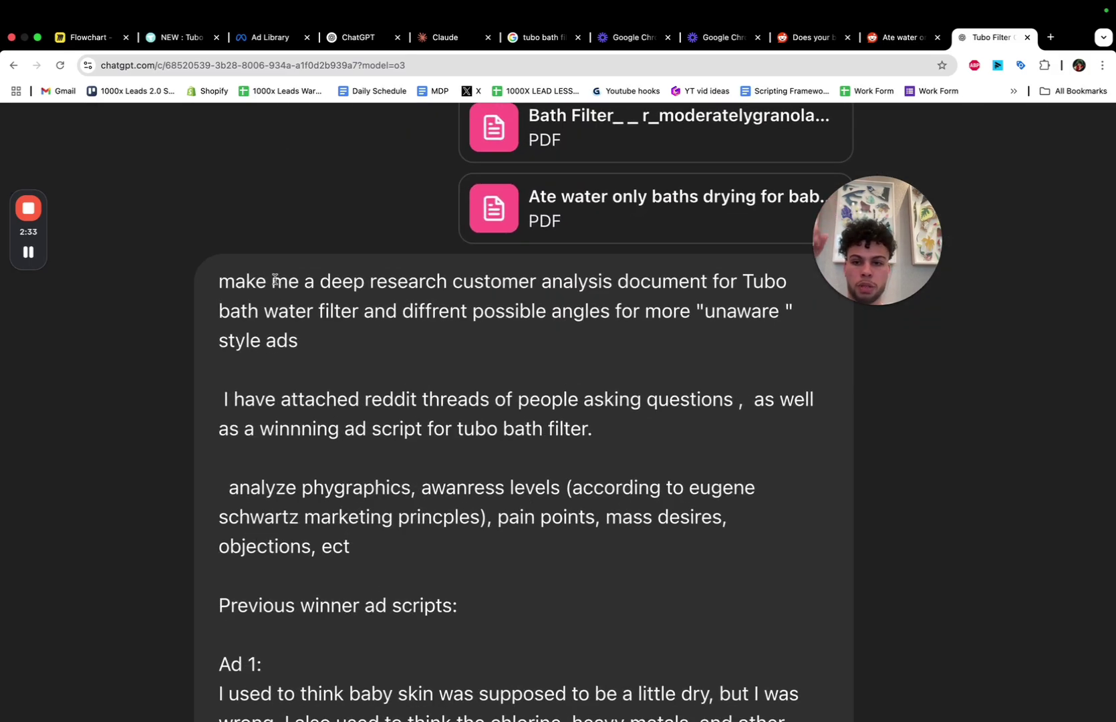
{"action": "left_click_drag", "start_coordinate": [234, 281], "coordinate": [583, 290]}
{"action": "left_click", "coordinate": [612, 290]}
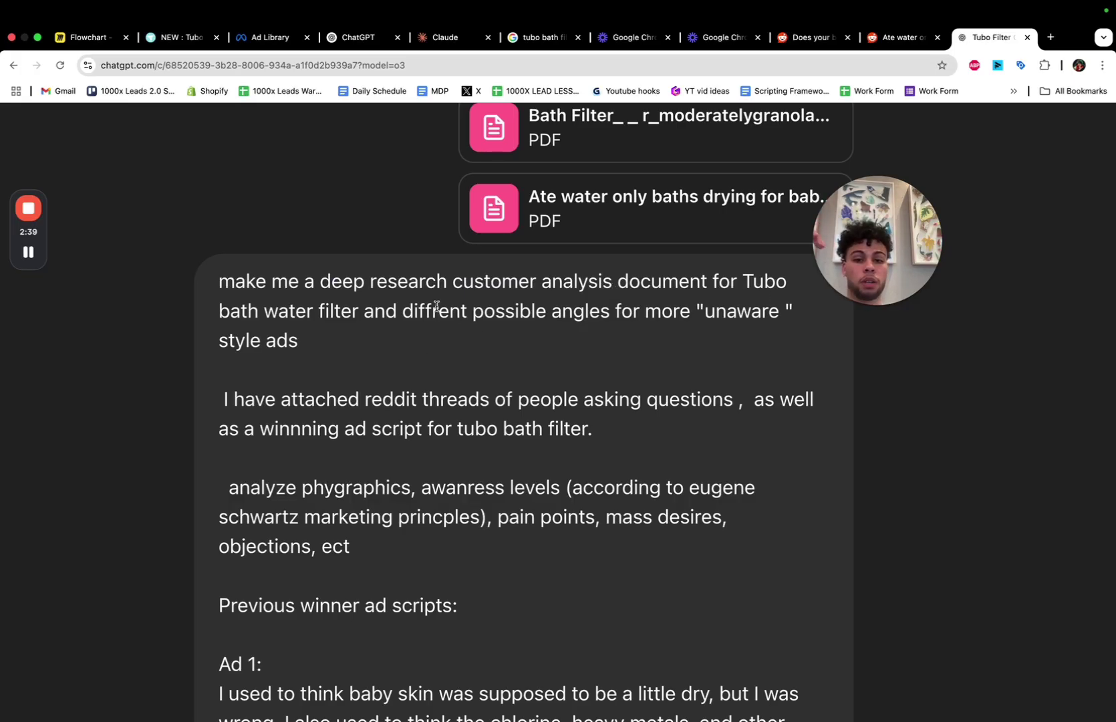
{"action": "left_click_drag", "start_coordinate": [412, 310], "coordinate": [301, 340]}
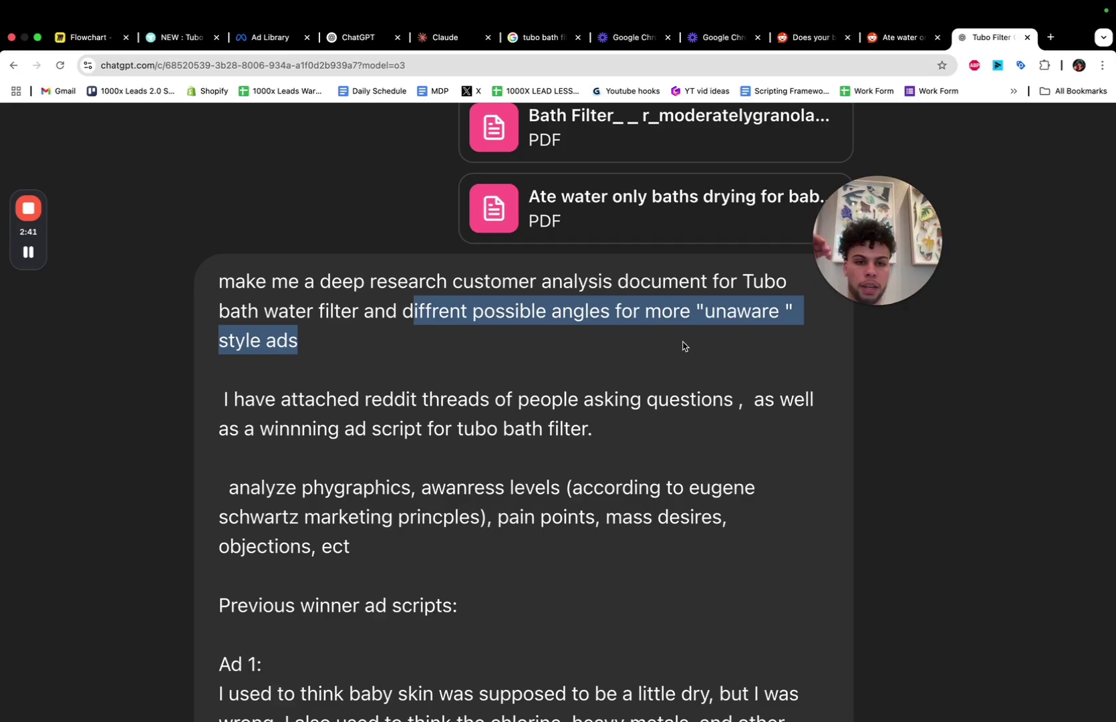
{"action": "left_click", "coordinate": [683, 346]}
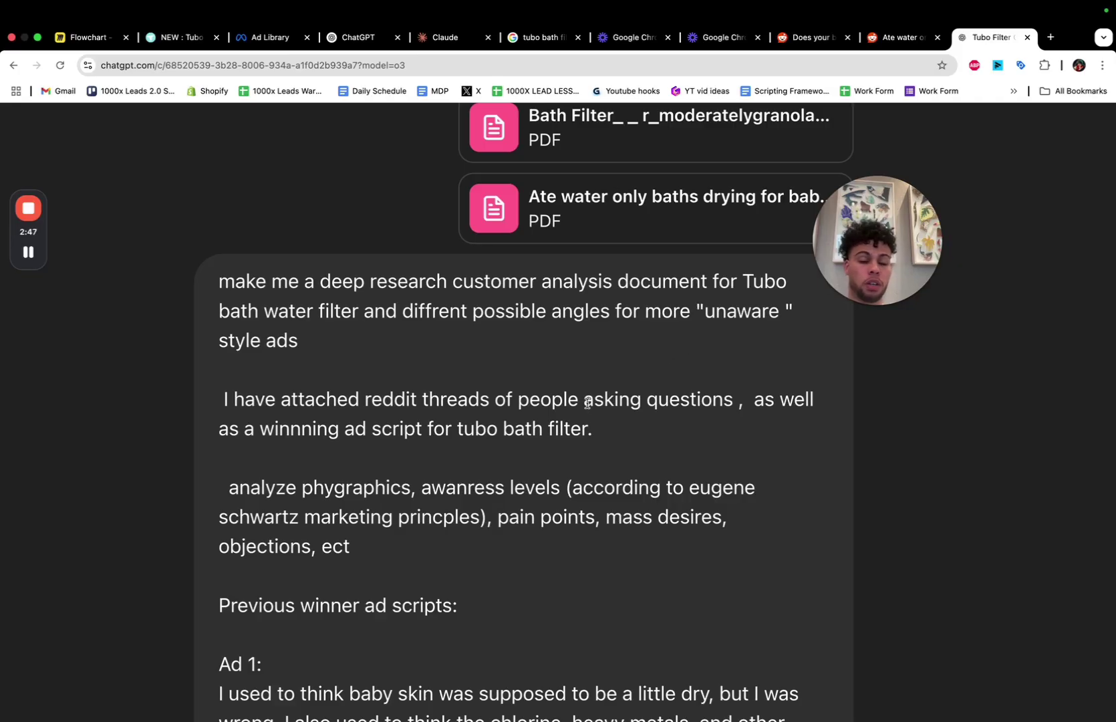
Read the prompt's analysis instructions, highlighting the psychographics and awareness levels wording and the reference to Eugene Schwartz's marketing principles.
{"action": "scroll", "coordinate": [476, 474], "scroll_direction": "up", "scroll_amount": 5}
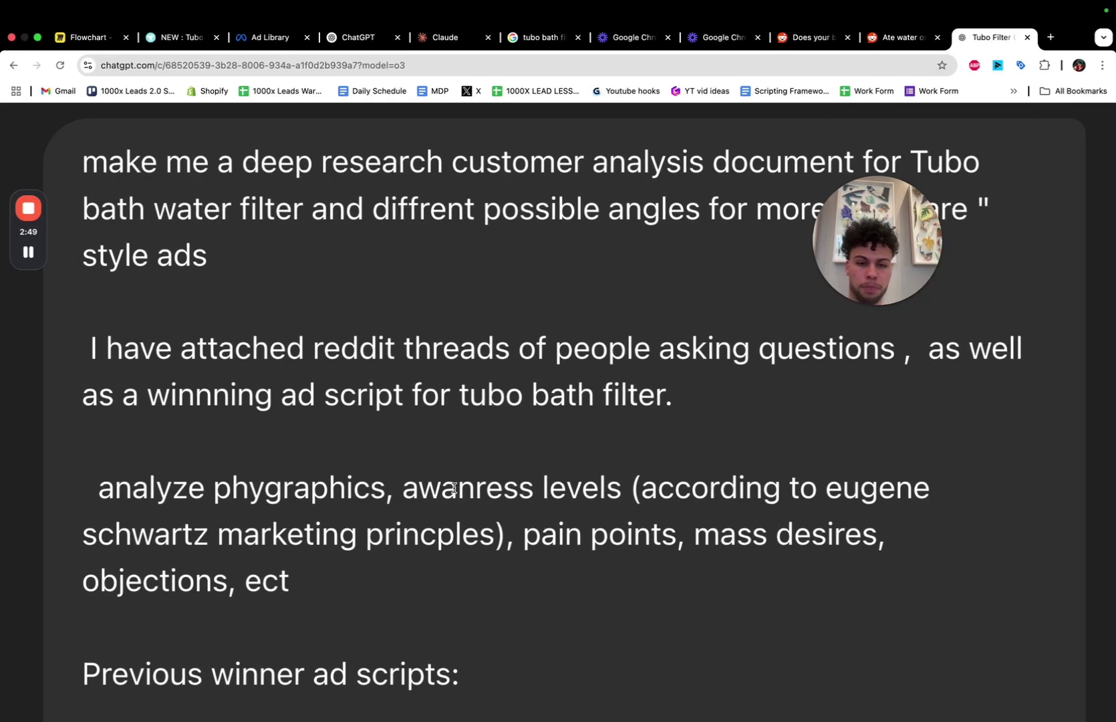
{"action": "scroll", "coordinate": [401, 478], "scroll_direction": "down", "scroll_amount": 3}
{"action": "scroll", "coordinate": [363, 483], "scroll_direction": "up", "scroll_amount": 1}
{"action": "scroll", "coordinate": [364, 483], "scroll_direction": "up", "scroll_amount": 1}
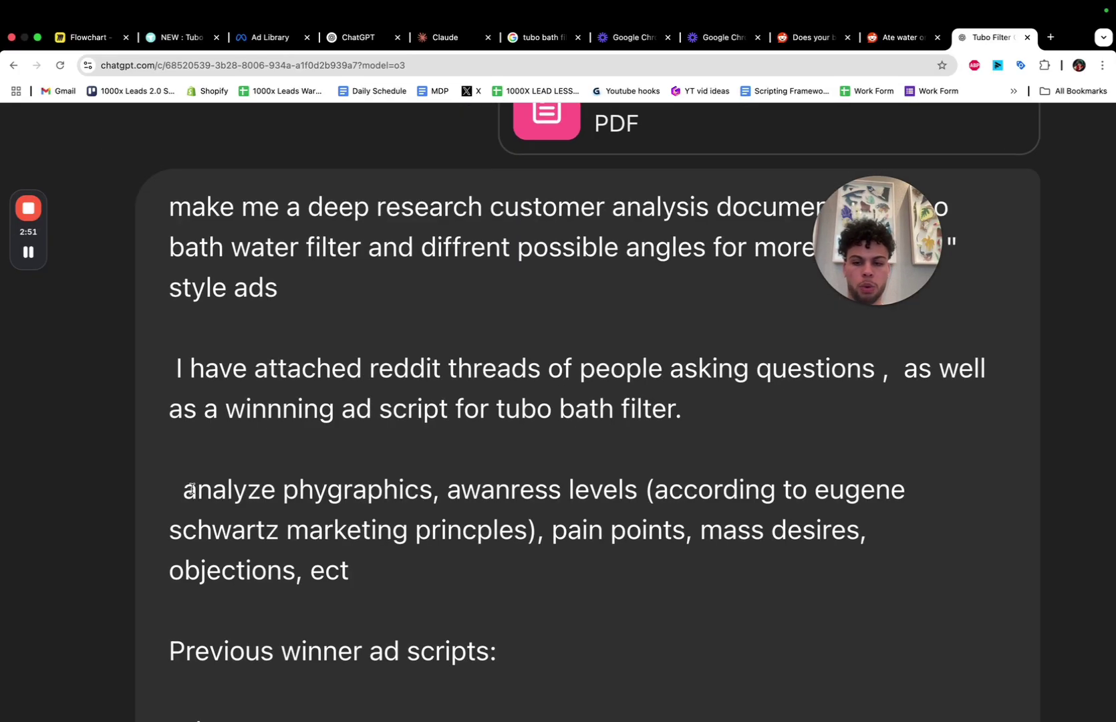
{"action": "left_click_drag", "start_coordinate": [187, 489], "coordinate": [652, 487]}
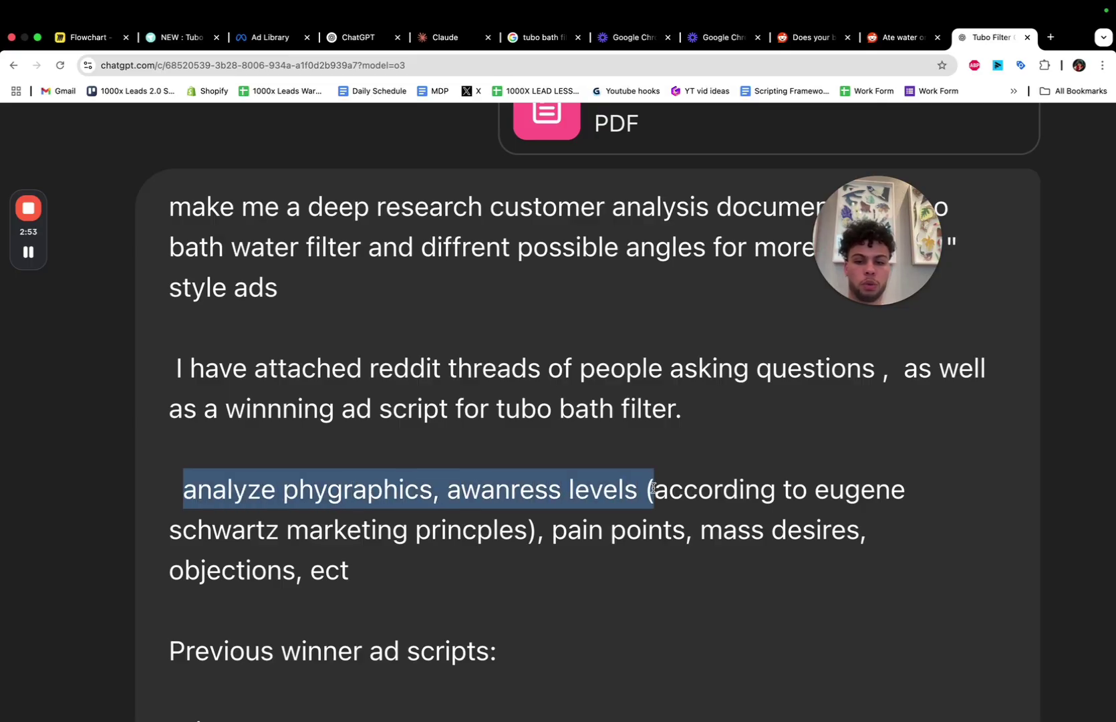
{"action": "left_click", "coordinate": [649, 484]}
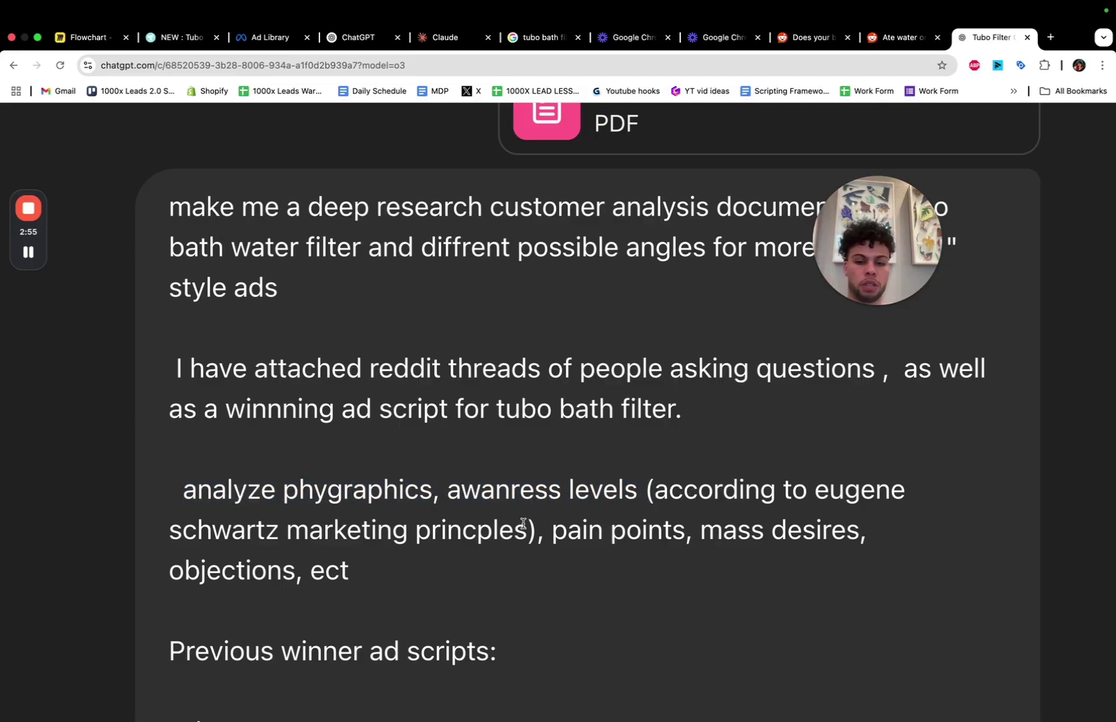
{"action": "left_click_drag", "start_coordinate": [539, 532], "coordinate": [670, 473]}
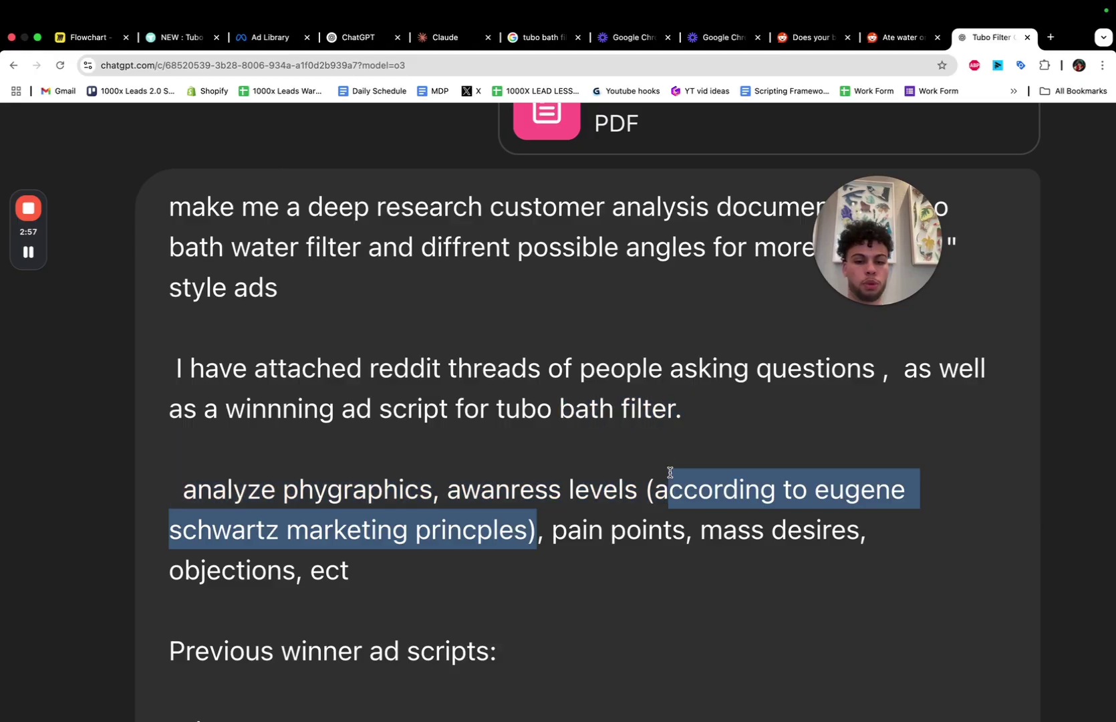
{"action": "left_click", "coordinate": [680, 497]}
Review the Ad 1 and Ad 2 scripts pasted under "Previous winner ad scripts" in the Tubo filter prompt.
{"action": "scroll", "coordinate": [541, 540], "scroll_direction": "down", "scroll_amount": 5}
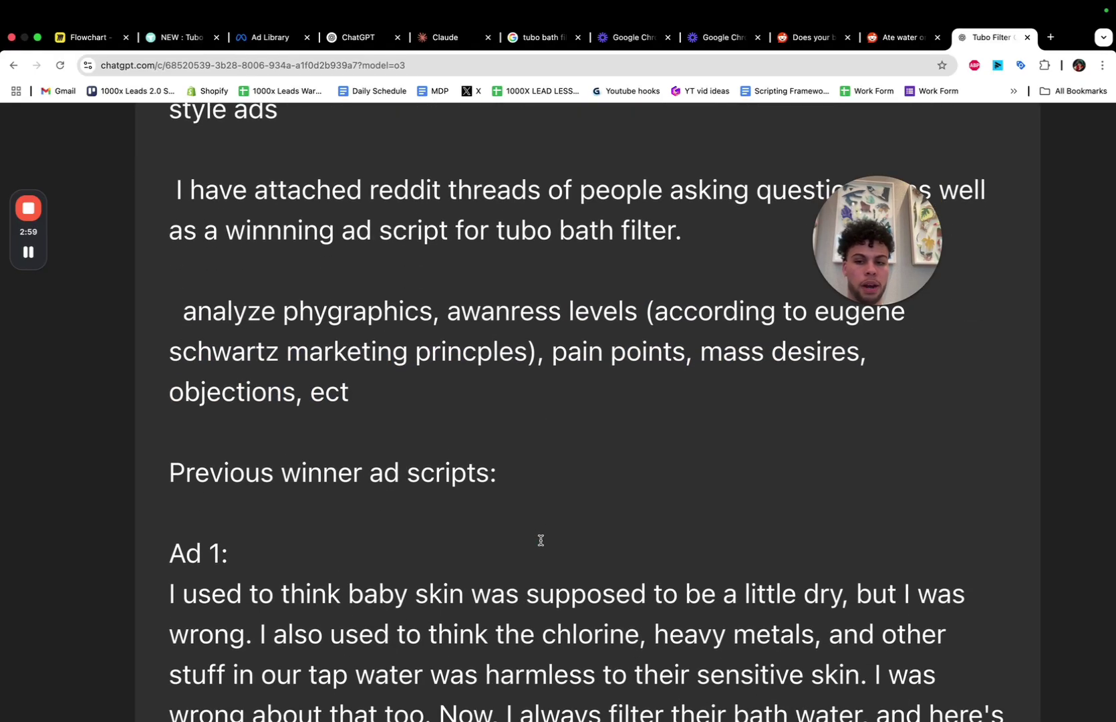
{"action": "key", "text": "super+0"}
{"action": "scroll", "coordinate": [448, 478], "scroll_direction": "up", "scroll_amount": 1}
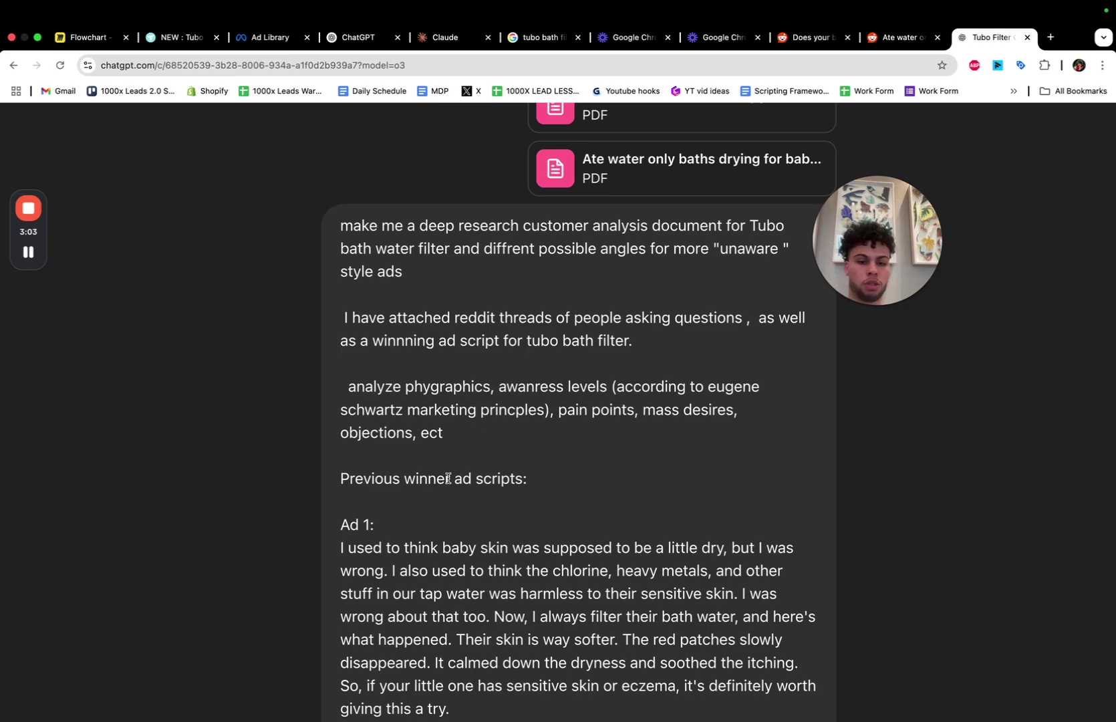
{"action": "scroll", "coordinate": [448, 478], "scroll_direction": "down", "scroll_amount": 8}
{"action": "scroll", "coordinate": [448, 482], "scroll_direction": "up", "scroll_amount": 6}
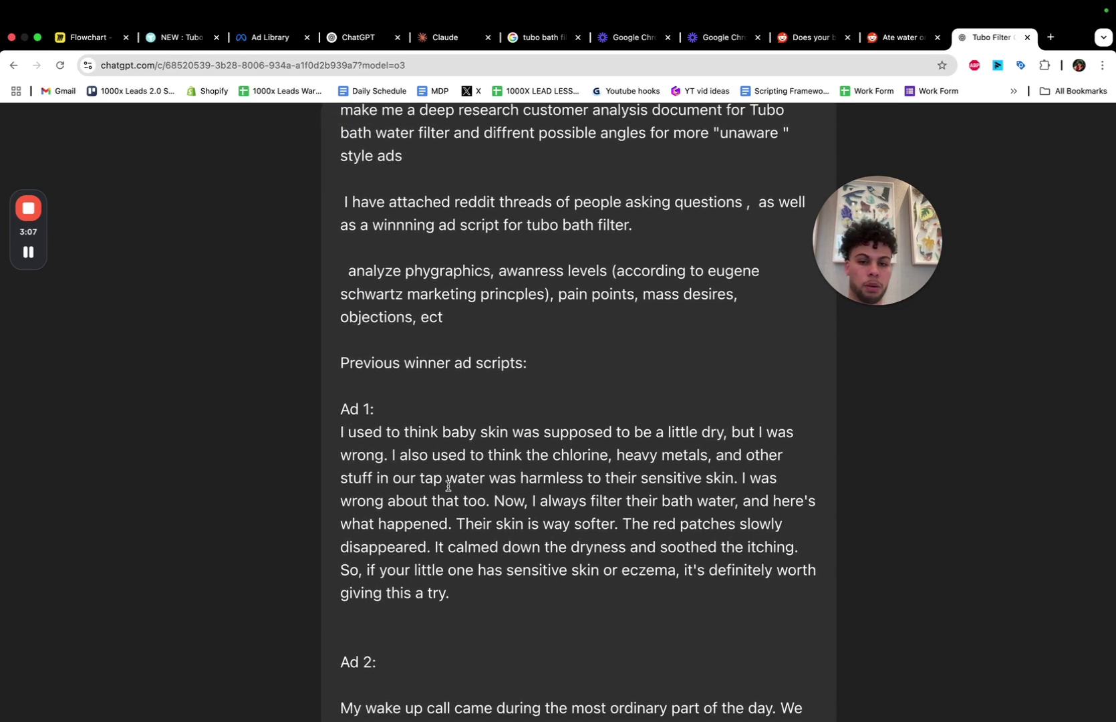
{"action": "scroll", "coordinate": [447, 486], "scroll_direction": "down", "scroll_amount": 5}
{"action": "scroll", "coordinate": [448, 486], "scroll_direction": "up", "scroll_amount": 8}
{"action": "key", "text": "super+0"}
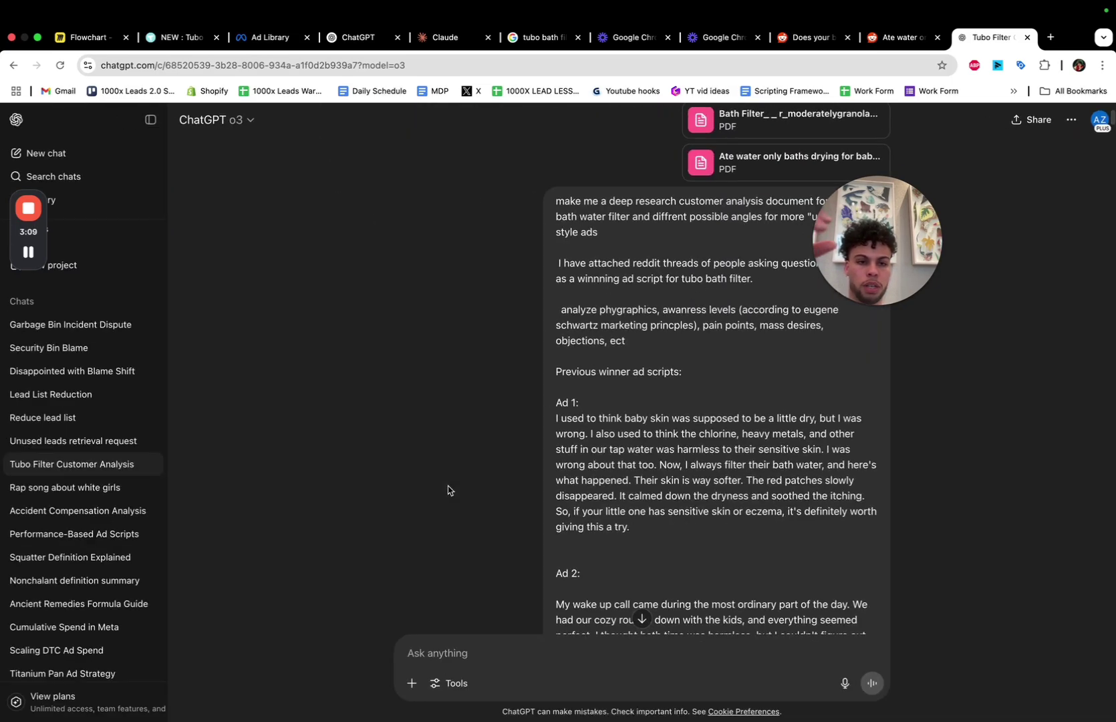
{"action": "scroll", "coordinate": [654, 318], "scroll_direction": "up", "scroll_amount": 5}
{"action": "scroll", "coordinate": [654, 318], "scroll_direction": "down", "scroll_amount": 5}
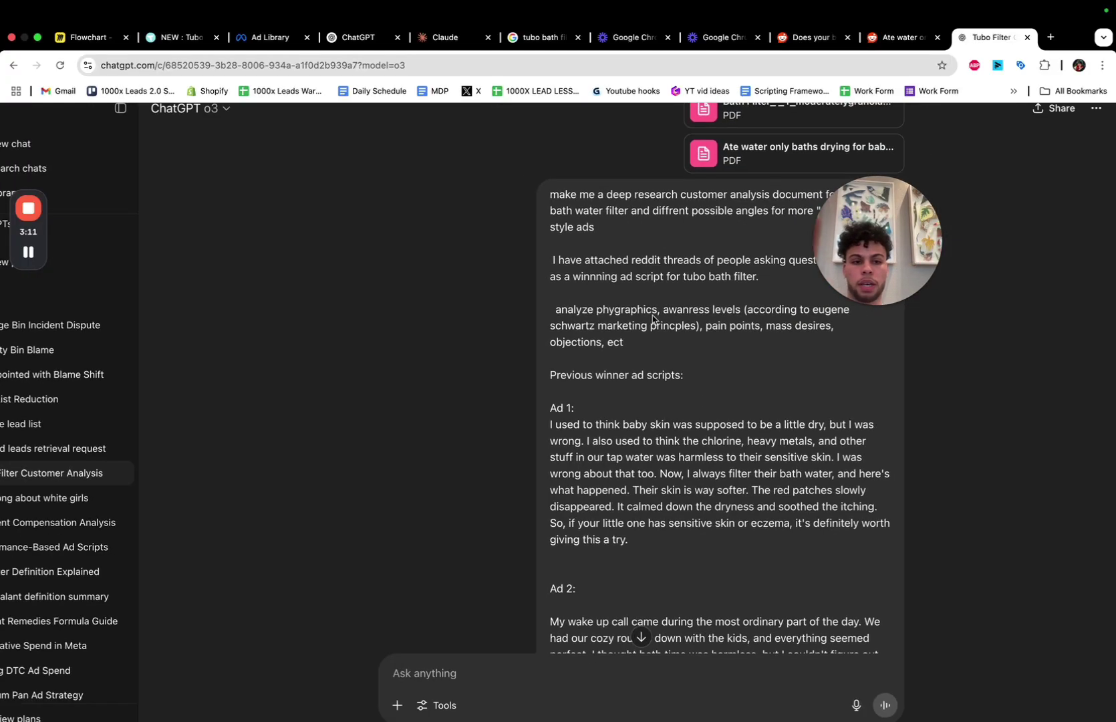
{"action": "scroll", "coordinate": [703, 399], "scroll_direction": "up", "scroll_amount": 5}
{"action": "scroll", "coordinate": [703, 399], "scroll_direction": "down", "scroll_amount": 5}
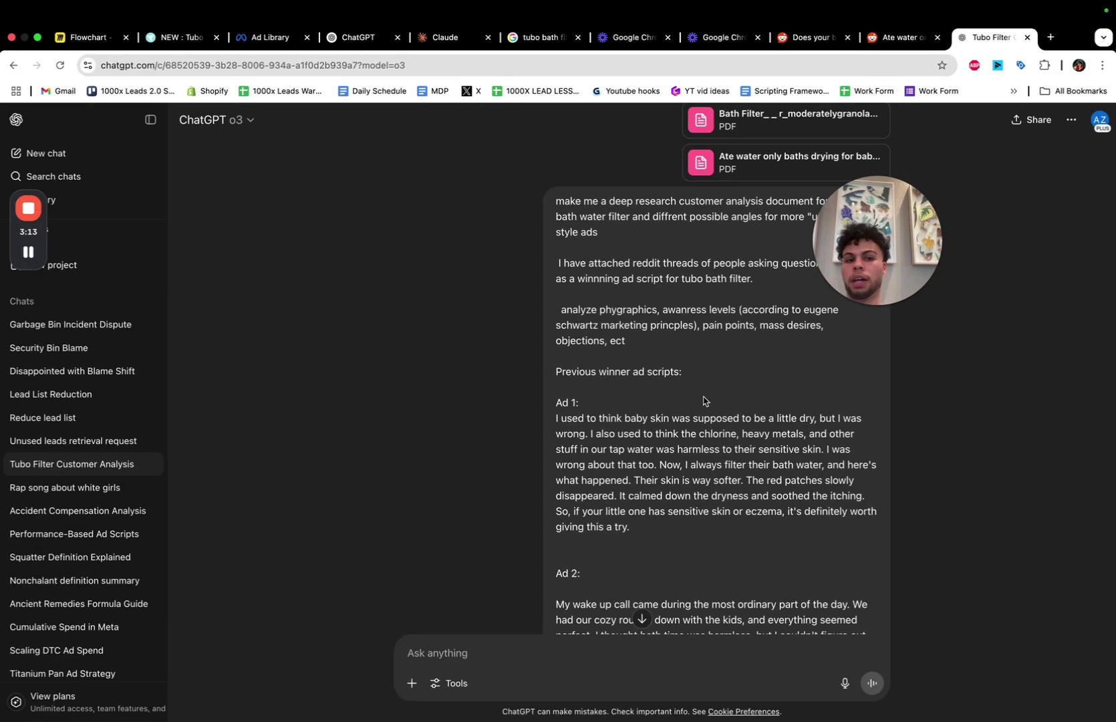
{"action": "scroll", "coordinate": [704, 399], "scroll_direction": "up", "scroll_amount": 5}
{"action": "scroll", "coordinate": [692, 478], "scroll_direction": "down", "scroll_amount": 15}
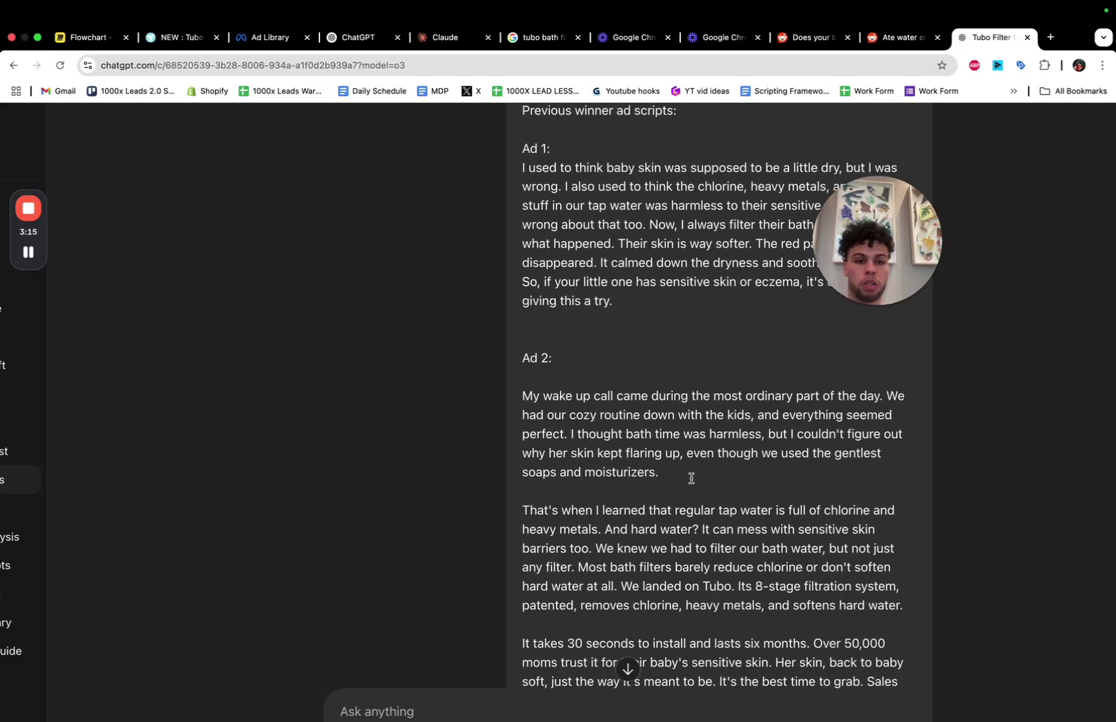
Review ChatGPT's clarifying questions, the reply given to them, and the report's opening section on the target audience's psychographics and lifestyle.
{"action": "scroll", "coordinate": [692, 477], "scroll_direction": "down", "scroll_amount": 5}
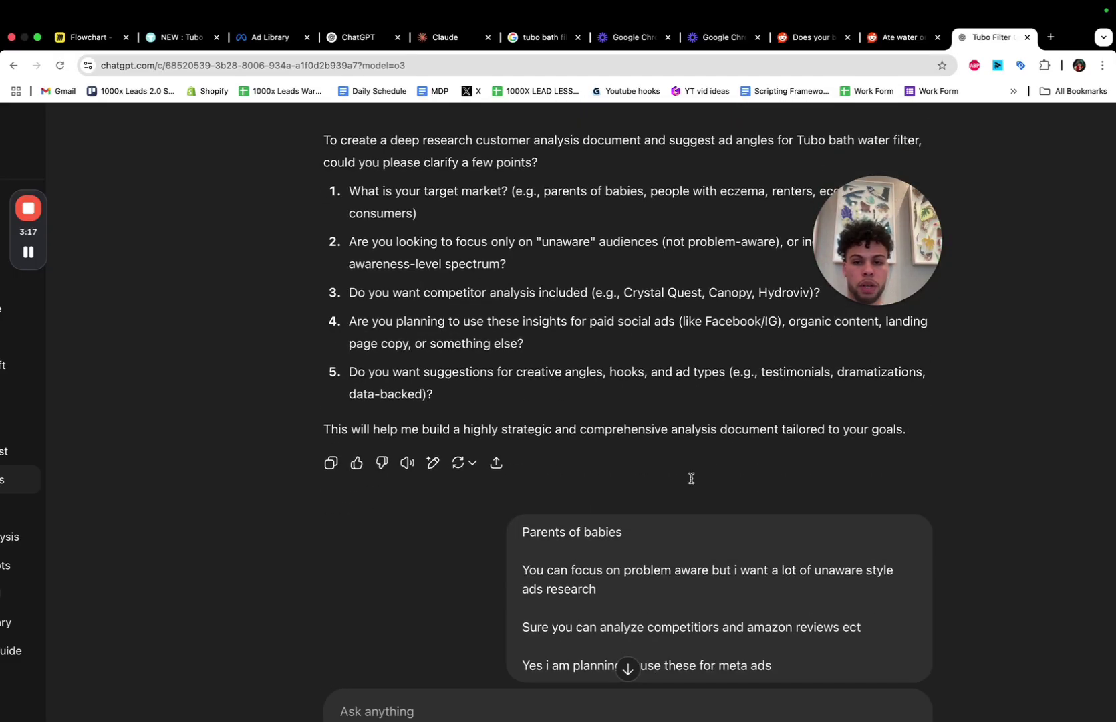
{"action": "scroll", "coordinate": [692, 478], "scroll_direction": "down", "scroll_amount": 5}
{"action": "scroll", "coordinate": [692, 478], "scroll_direction": "down", "scroll_amount": 5}
{"action": "scroll", "coordinate": [692, 478], "scroll_direction": "down", "scroll_amount": 10}
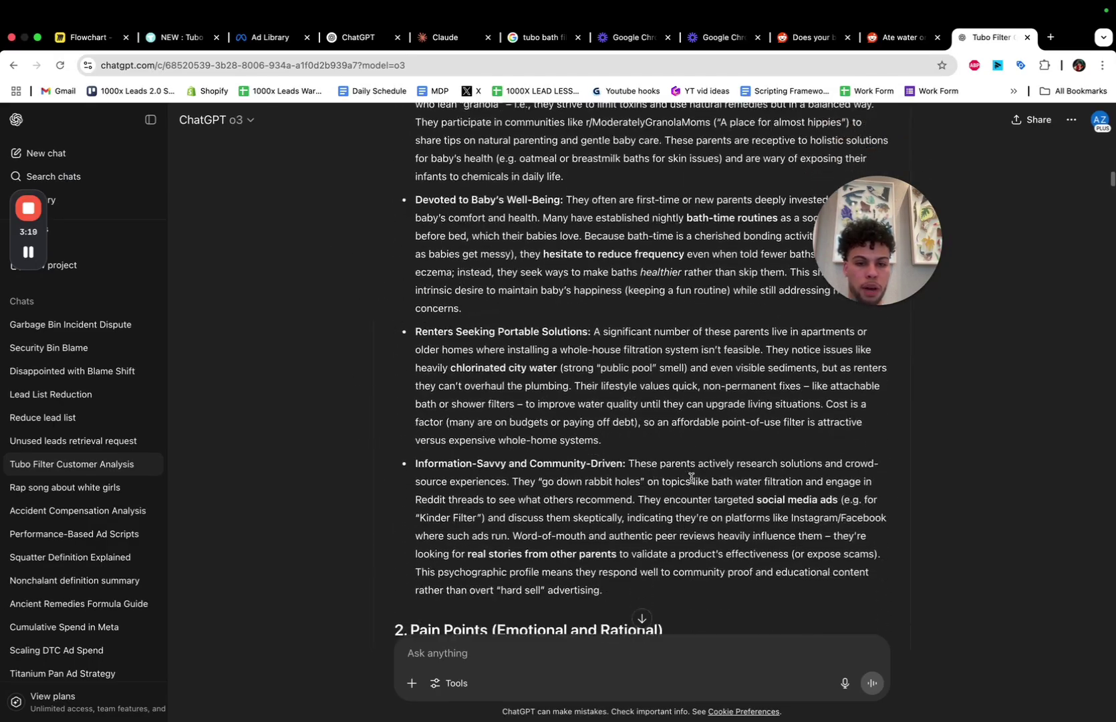
{"action": "scroll", "coordinate": [692, 478], "scroll_direction": "up", "scroll_amount": 7}
{"action": "scroll", "coordinate": [692, 479], "scroll_direction": "down", "scroll_amount": 1}
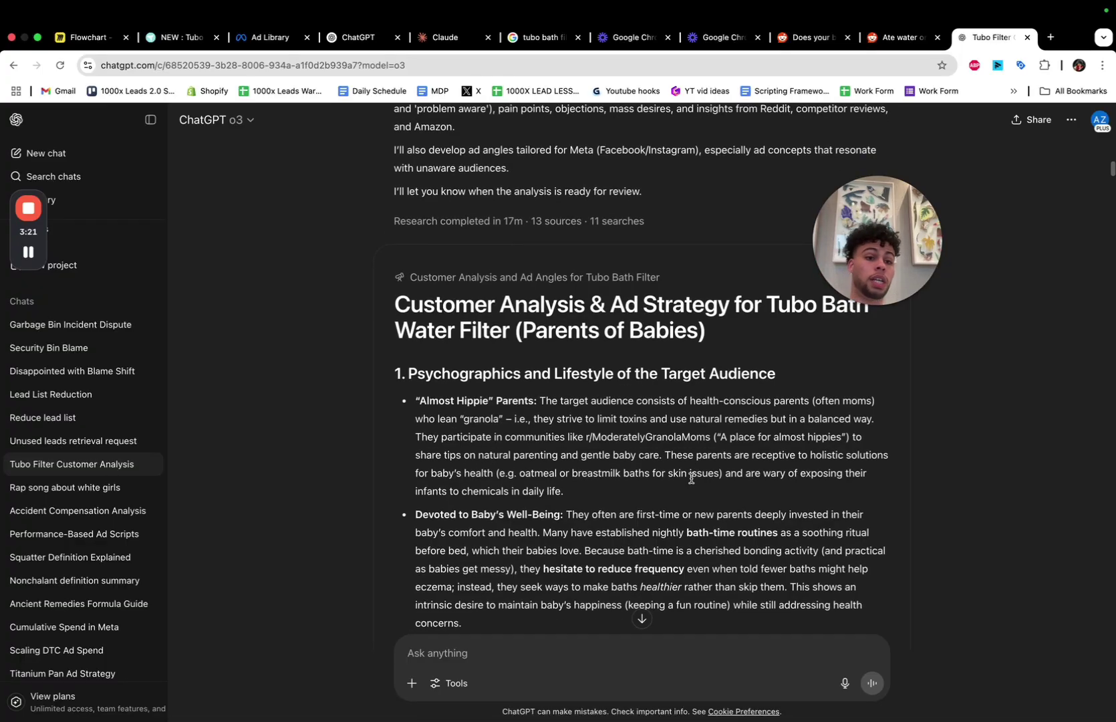
{"action": "scroll", "coordinate": [692, 478], "scroll_direction": "down", "scroll_amount": 2}
{"action": "scroll", "coordinate": [592, 370], "scroll_direction": "up", "scroll_amount": 2}
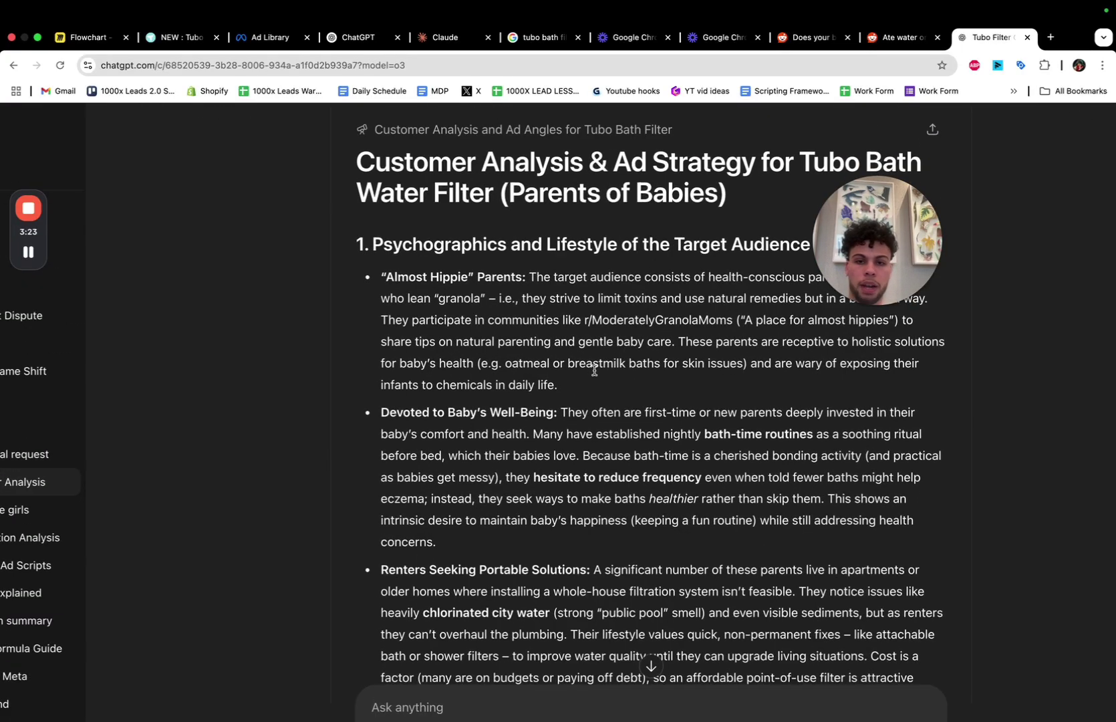
Skim the report's sections on pain points, mass desires, common objections and customer awareness stages.
{"action": "scroll", "coordinate": [593, 369], "scroll_direction": "right", "scroll_amount": 1}
{"action": "scroll", "coordinate": [489, 351], "scroll_direction": "down", "scroll_amount": 1}
{"action": "scroll", "coordinate": [490, 351], "scroll_direction": "down", "scroll_amount": 10}
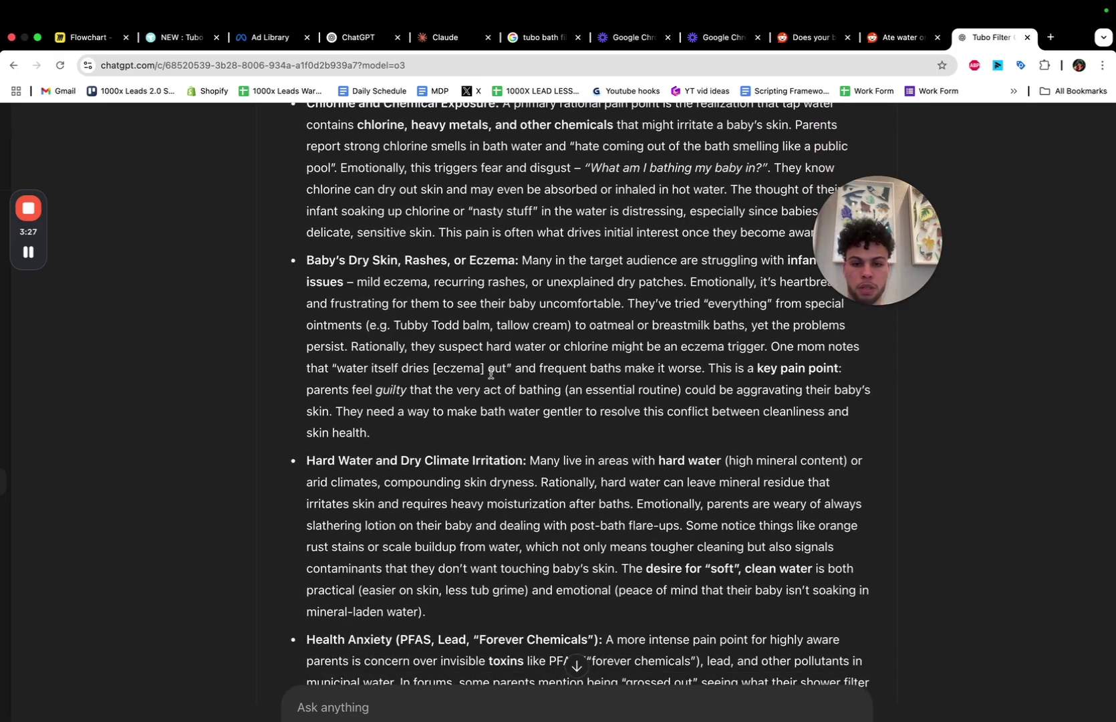
{"action": "scroll", "coordinate": [492, 369], "scroll_direction": "down", "scroll_amount": 10}
{"action": "scroll", "coordinate": [491, 374], "scroll_direction": "down", "scroll_amount": 10}
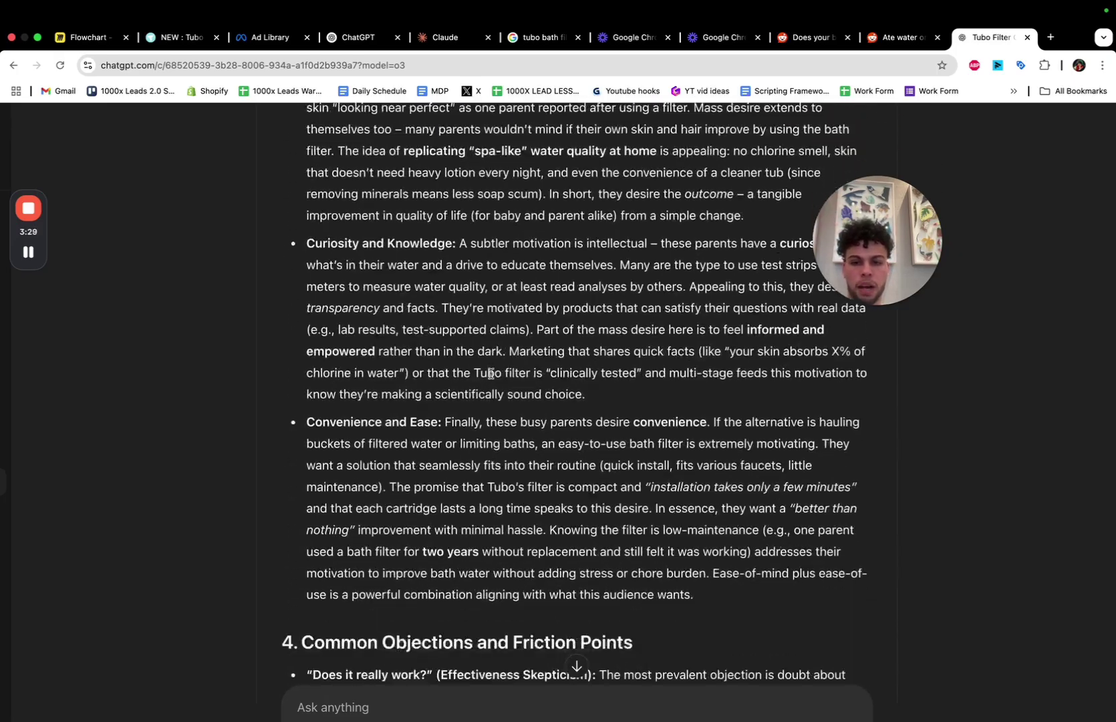
{"action": "scroll", "coordinate": [491, 374], "scroll_direction": "down", "scroll_amount": 10}
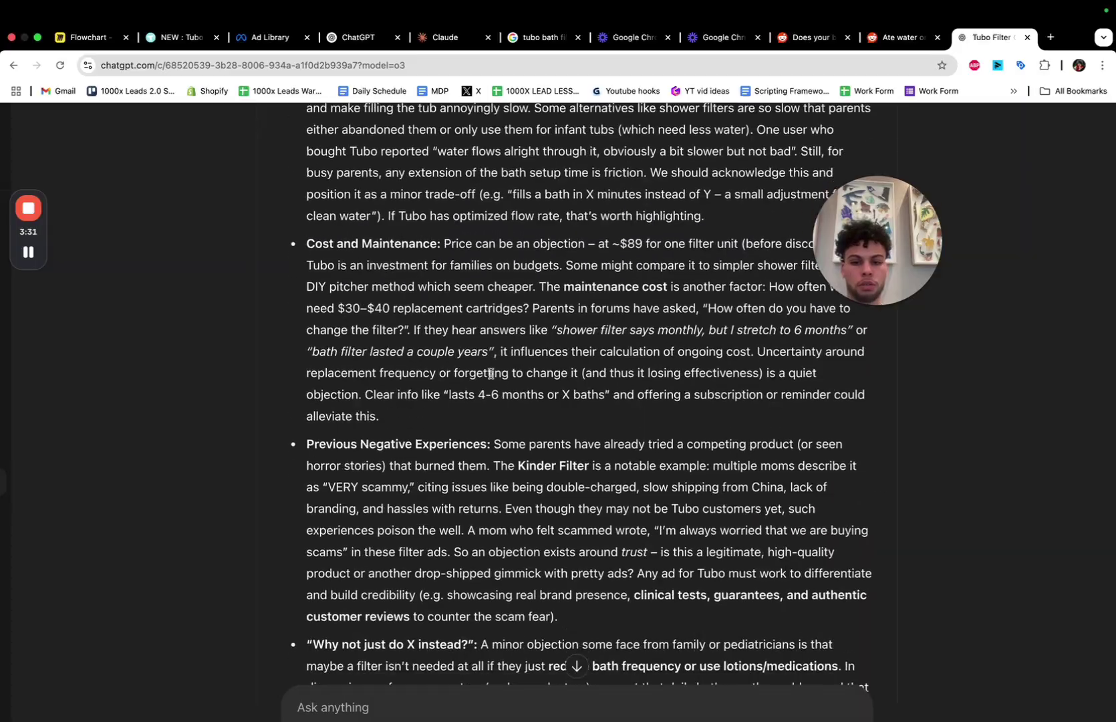
{"action": "scroll", "coordinate": [492, 373], "scroll_direction": "down", "scroll_amount": 10}
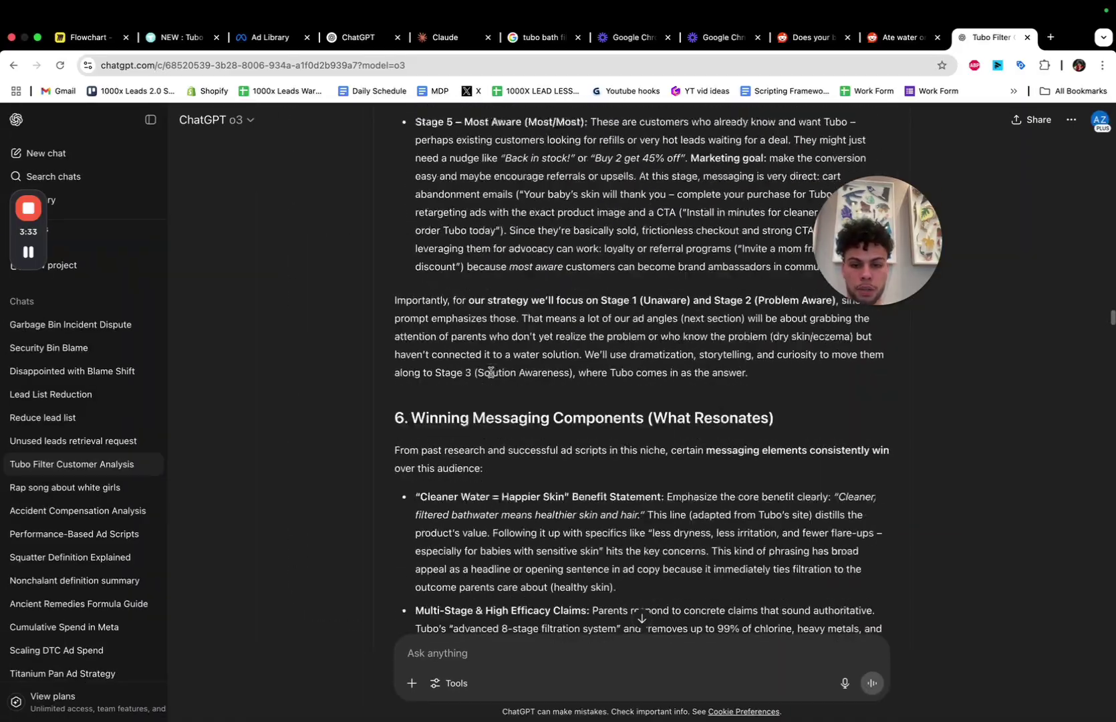
Examine the report's winning messaging components, competitor insights and suggested Meta ad angles and hooks for the different awareness levels.
{"action": "scroll", "coordinate": [490, 372], "scroll_direction": "up", "scroll_amount": 2}
{"action": "scroll", "coordinate": [490, 371], "scroll_direction": "right", "scroll_amount": 2}
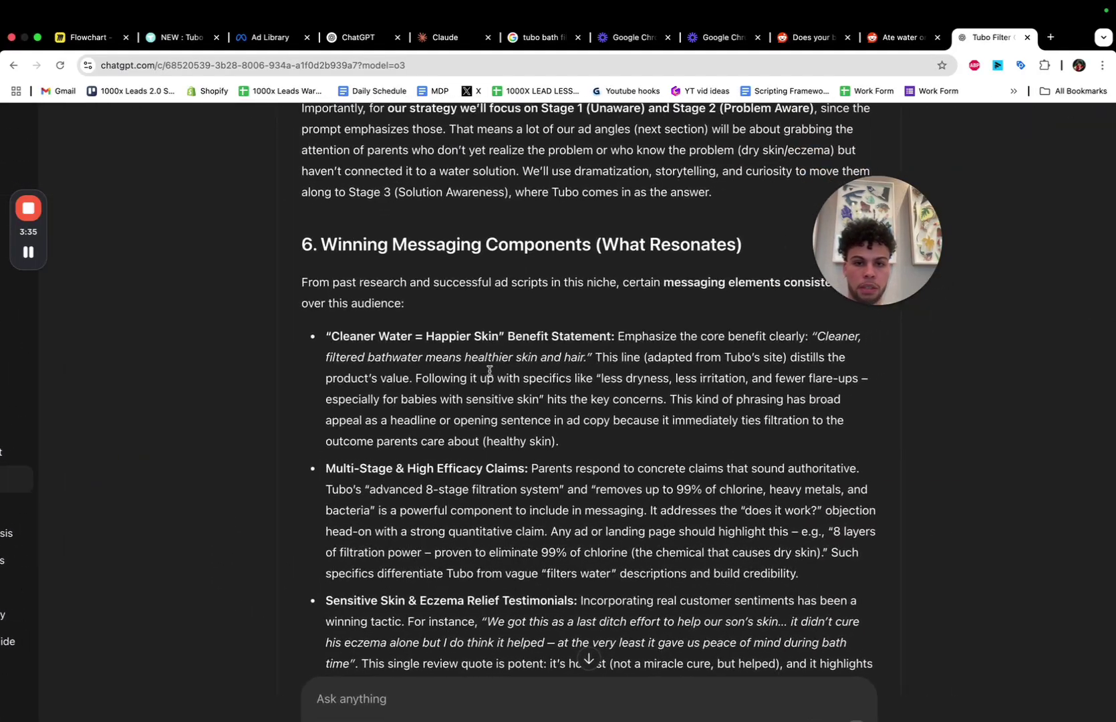
{"action": "scroll", "coordinate": [490, 371], "scroll_direction": "down", "scroll_amount": 1}
{"action": "scroll", "coordinate": [490, 371], "scroll_direction": "up", "scroll_amount": 1}
{"action": "scroll", "coordinate": [490, 371], "scroll_direction": "down", "scroll_amount": 10}
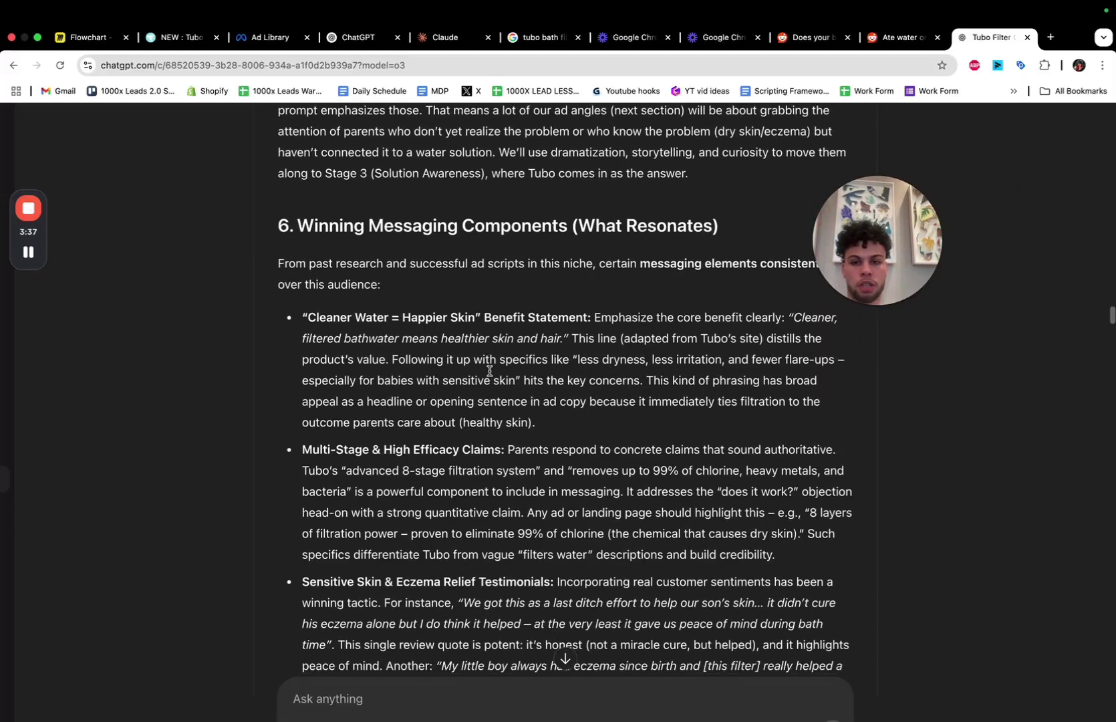
{"action": "scroll", "coordinate": [490, 371], "scroll_direction": "down", "scroll_amount": 20}
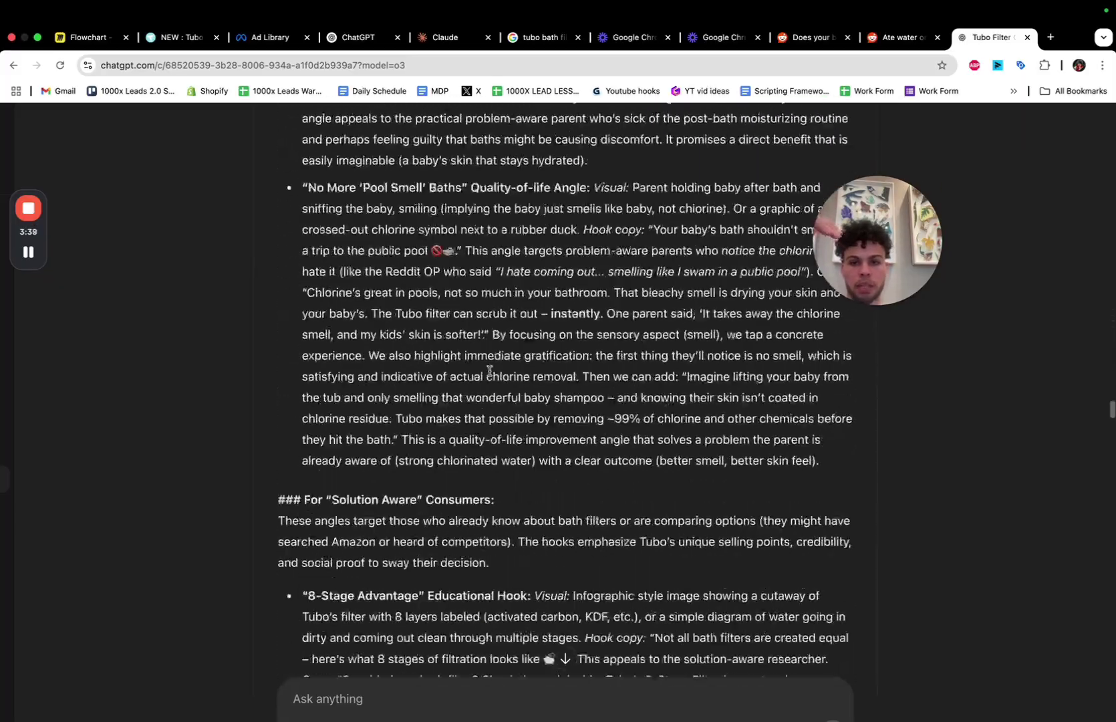
{"action": "scroll", "coordinate": [490, 371], "scroll_direction": "down", "scroll_amount": 5}
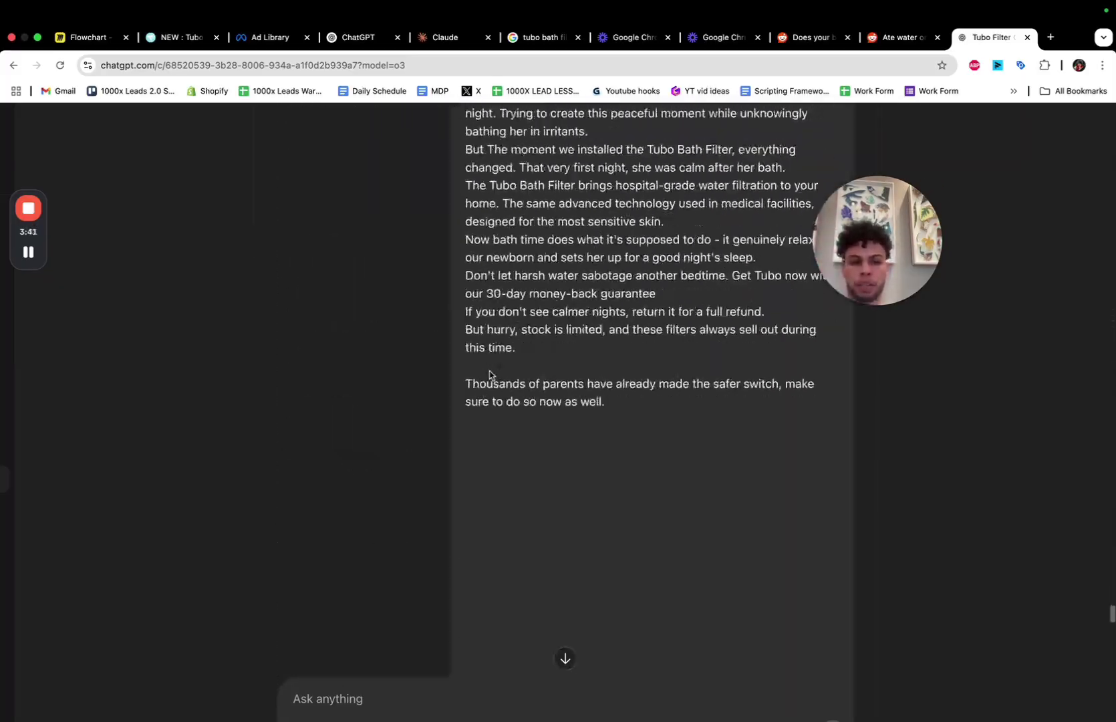
{"action": "scroll", "coordinate": [490, 371], "scroll_direction": "up", "scroll_amount": 20}
{"action": "scroll", "coordinate": [490, 371], "scroll_direction": "up", "scroll_amount": 10}
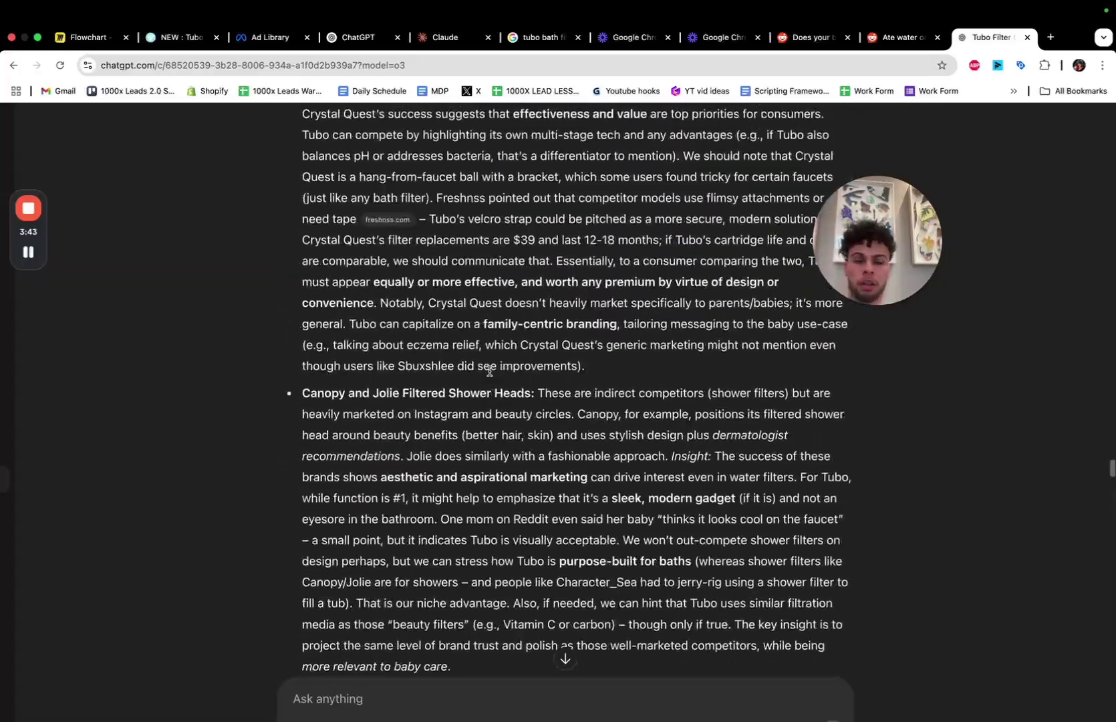
{"action": "scroll", "coordinate": [490, 371], "scroll_direction": "up", "scroll_amount": 15}
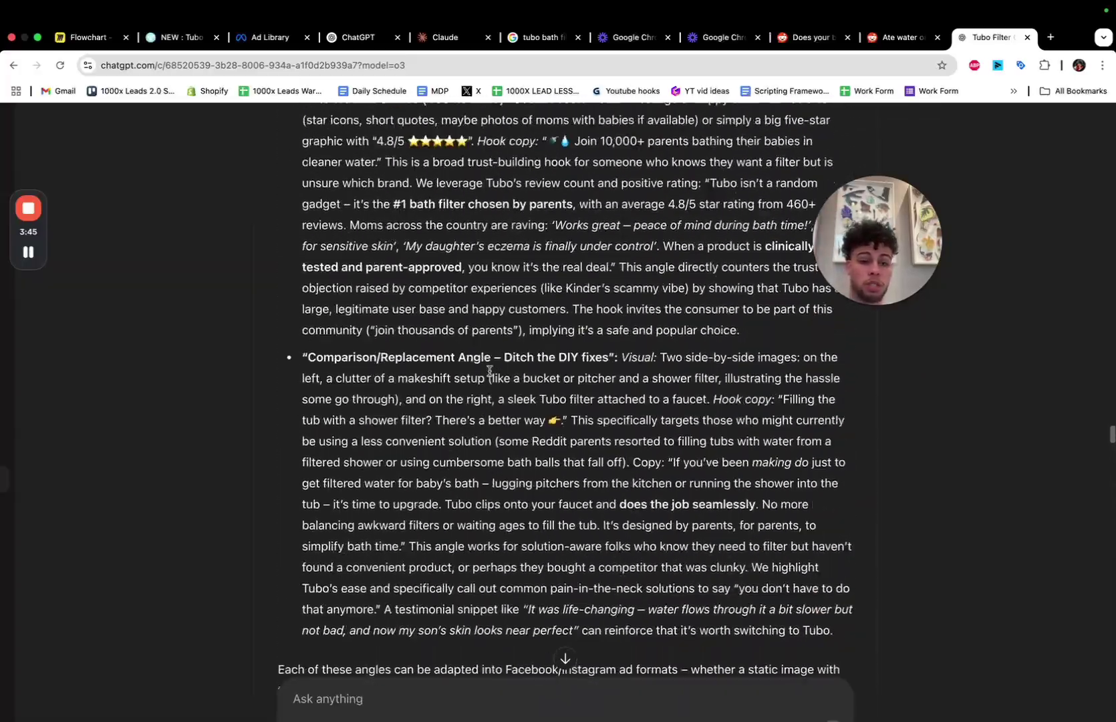
{"action": "scroll", "coordinate": [490, 371], "scroll_direction": "up", "scroll_amount": 2}
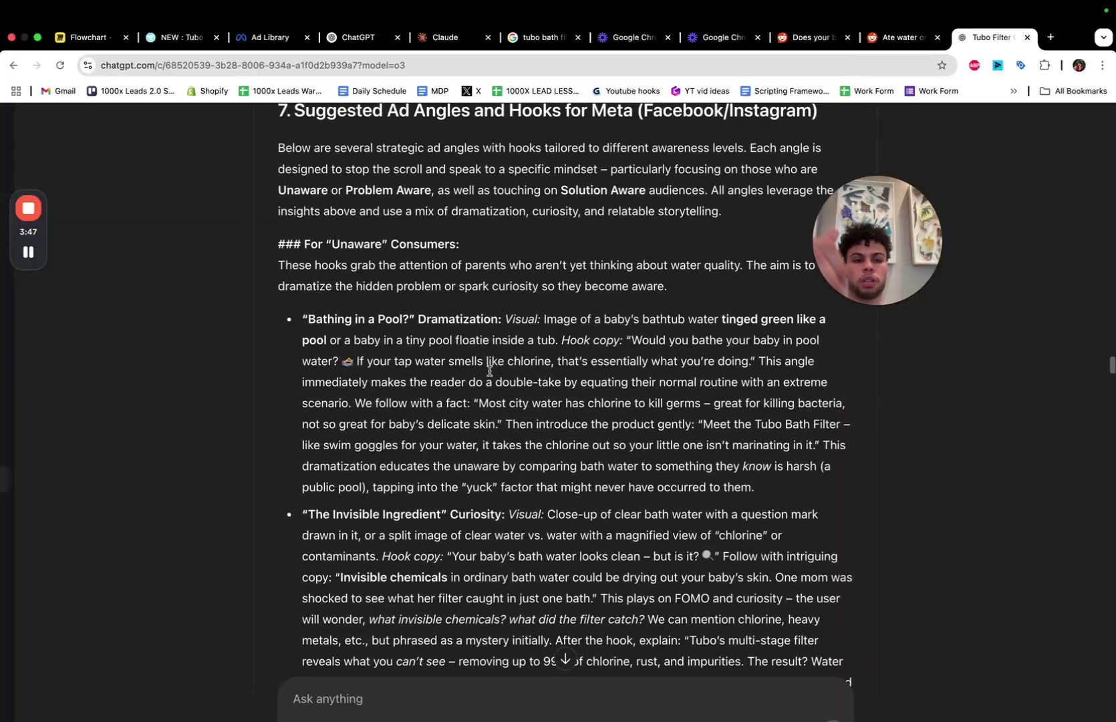
Download the Tubo customer analysis report as a PDF and switch to the new Claude chat that holds the attached PDFs.
{"action": "scroll", "coordinate": [490, 371], "scroll_direction": "up", "scroll_amount": 15}
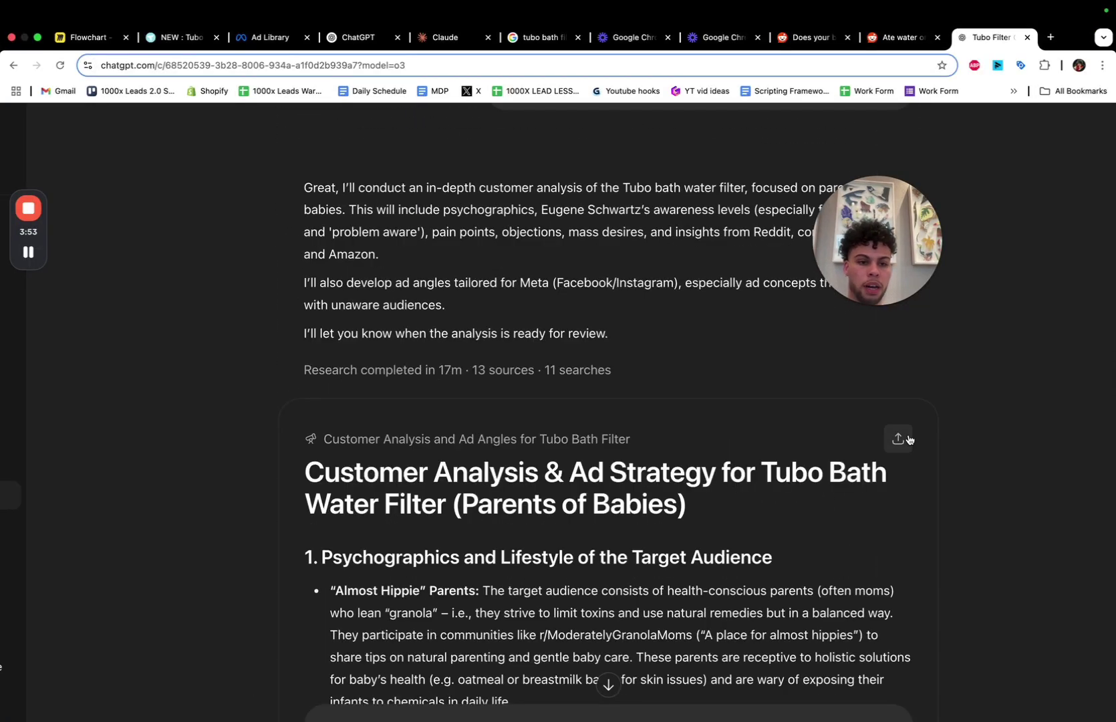
{"action": "left_click", "coordinate": [903, 439]}
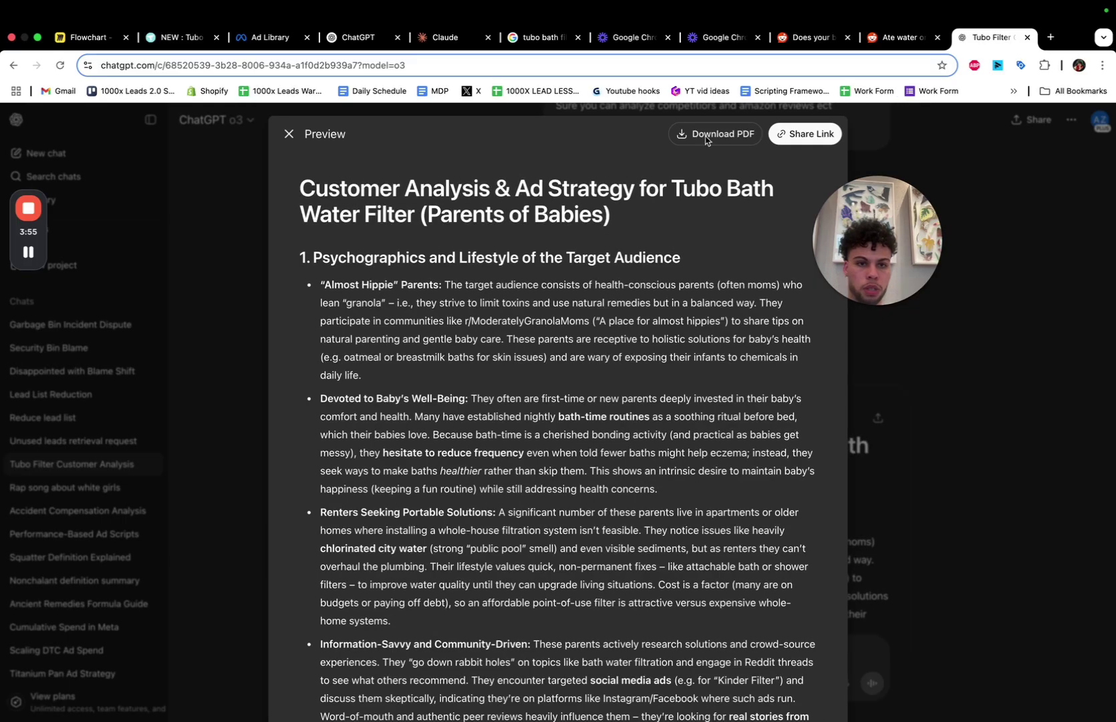
{"action": "left_click", "coordinate": [722, 134]}
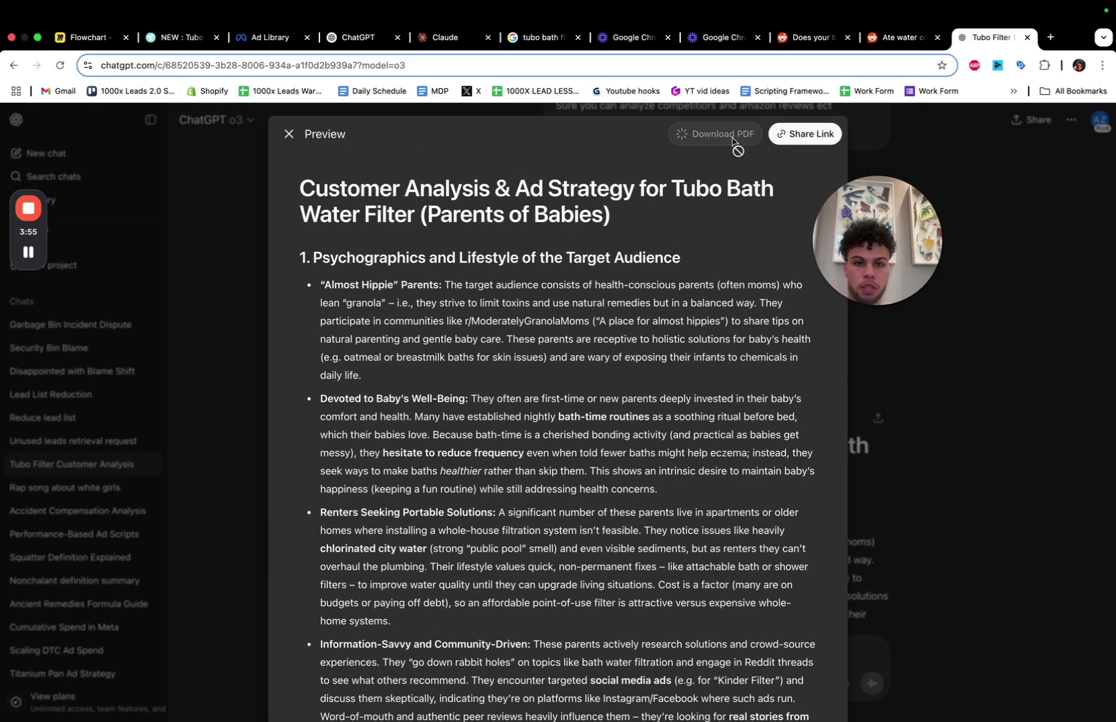
{"action": "left_click", "coordinate": [445, 36]}
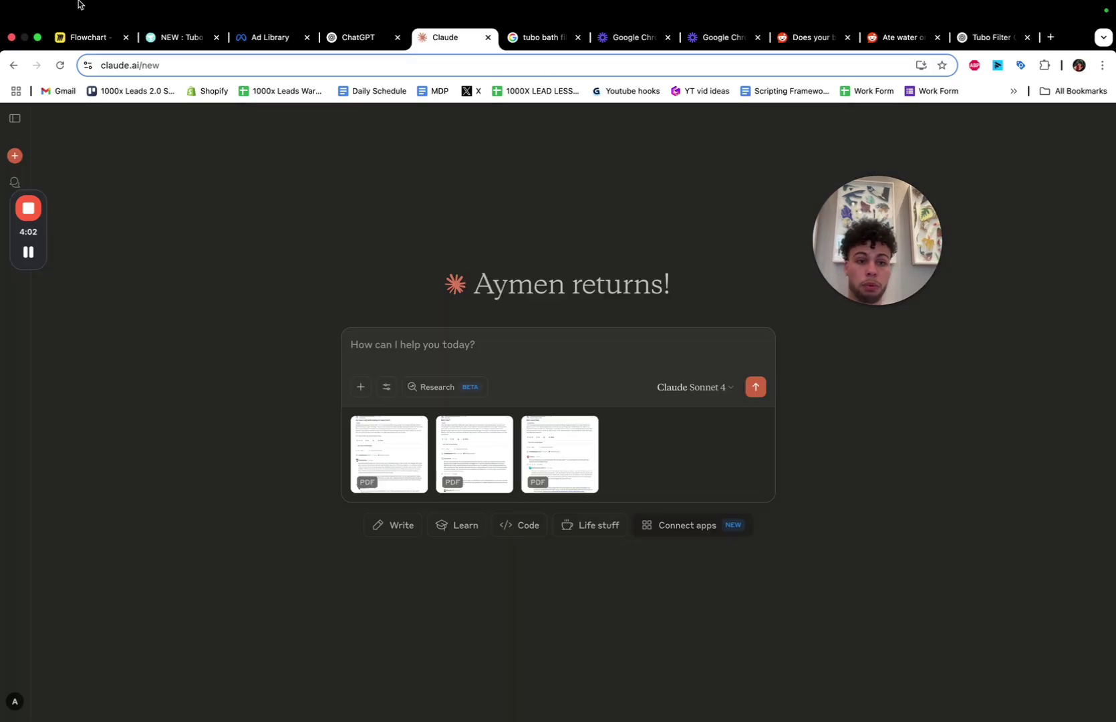
{"action": "mouse_move", "coordinate": [50, 5]}
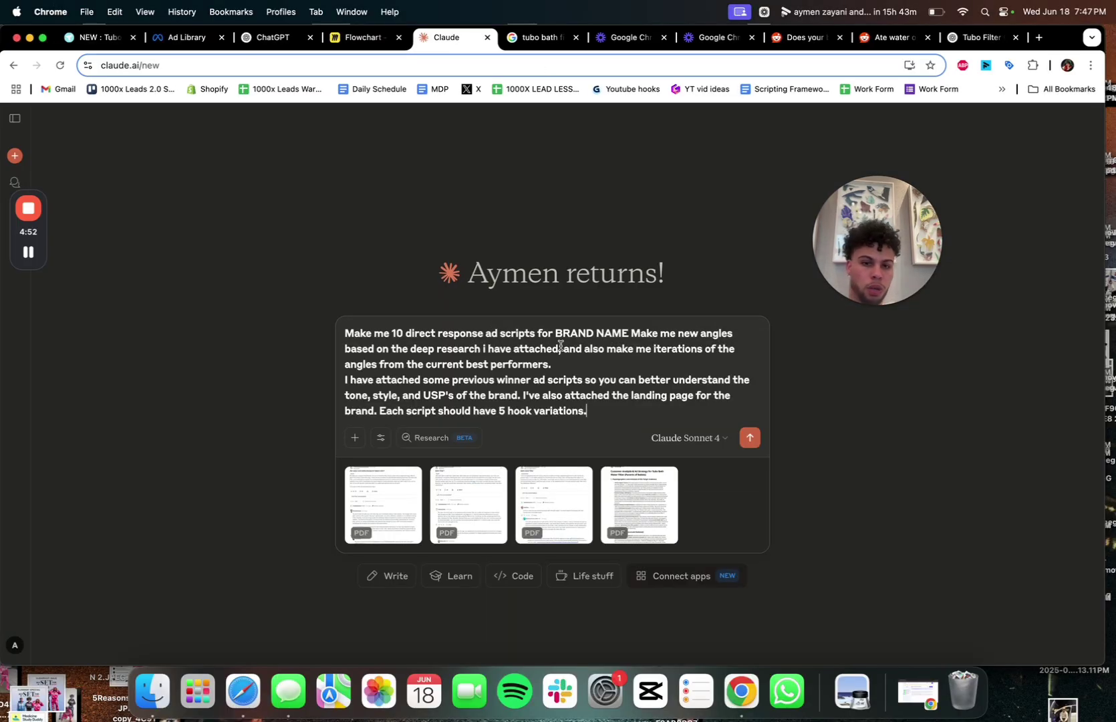
Replace the BRAND NAME placeholder in the Claude ad script prompt with "tubo ." and check the rest of the prompt and its attachments.
{"action": "scroll", "coordinate": [560, 346], "scroll_direction": "up", "scroll_amount": 5}
{"action": "scroll", "coordinate": [561, 345], "scroll_direction": "down", "scroll_amount": 1}
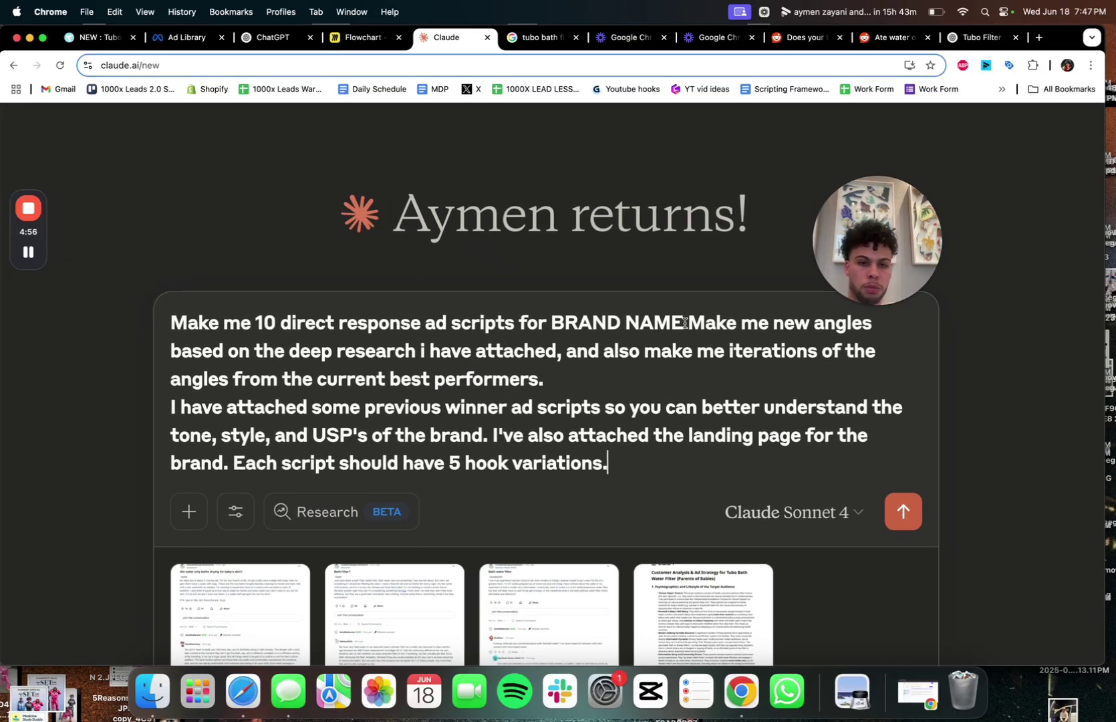
{"action": "left_click_drag", "start_coordinate": [687, 322], "coordinate": [551, 322]}
{"action": "key", "text": "BackSpace"}
{"action": "type", "text": "tubo ."}
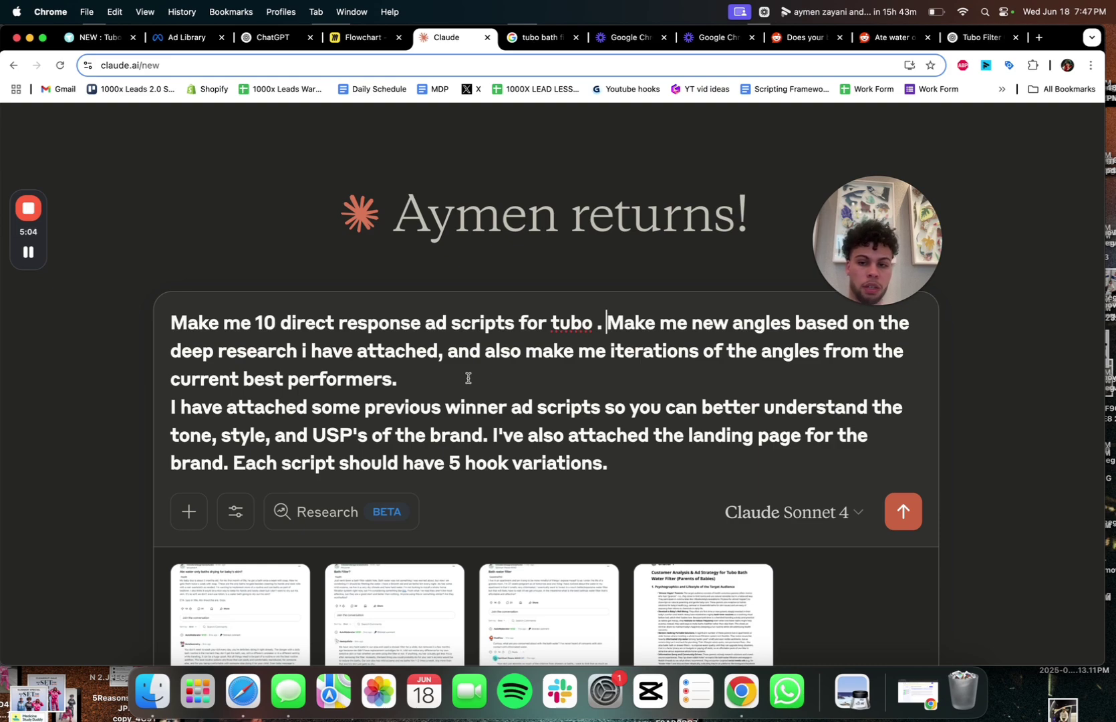
{"action": "scroll", "coordinate": [468, 378], "scroll_direction": "down", "scroll_amount": 3}
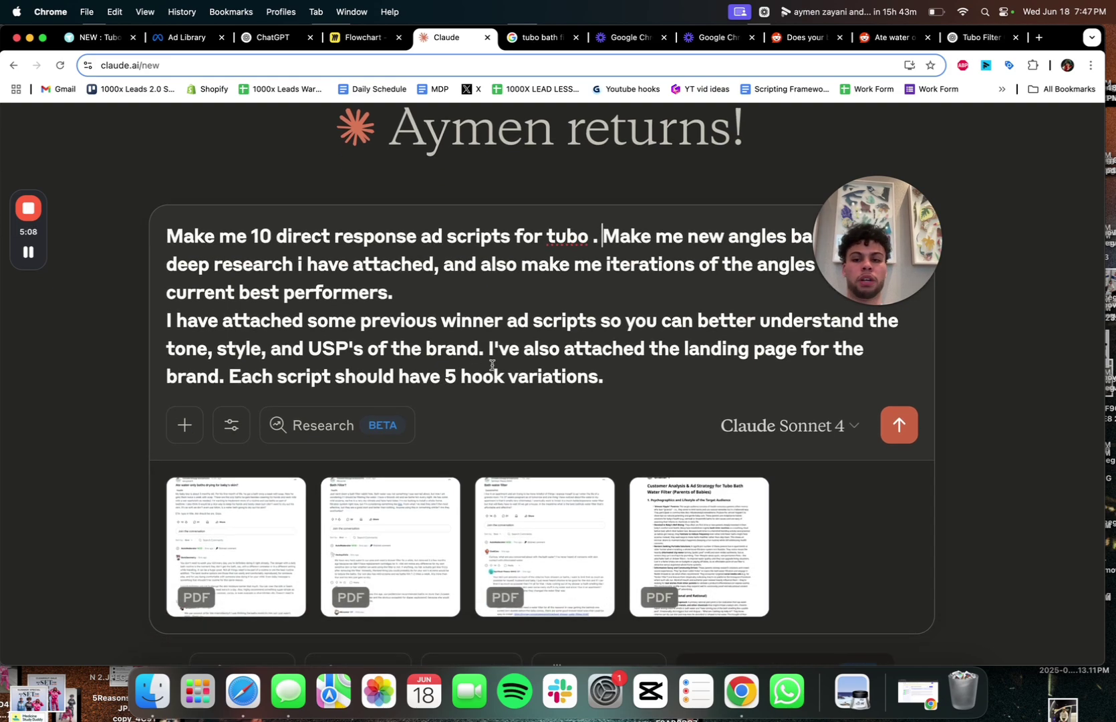
Append the previous winner ad scripts below the prompt text, separated by blank lines, and submit the prompt with its attached PDFs.
{"action": "scroll", "coordinate": [491, 364], "scroll_direction": "down", "scroll_amount": 1}
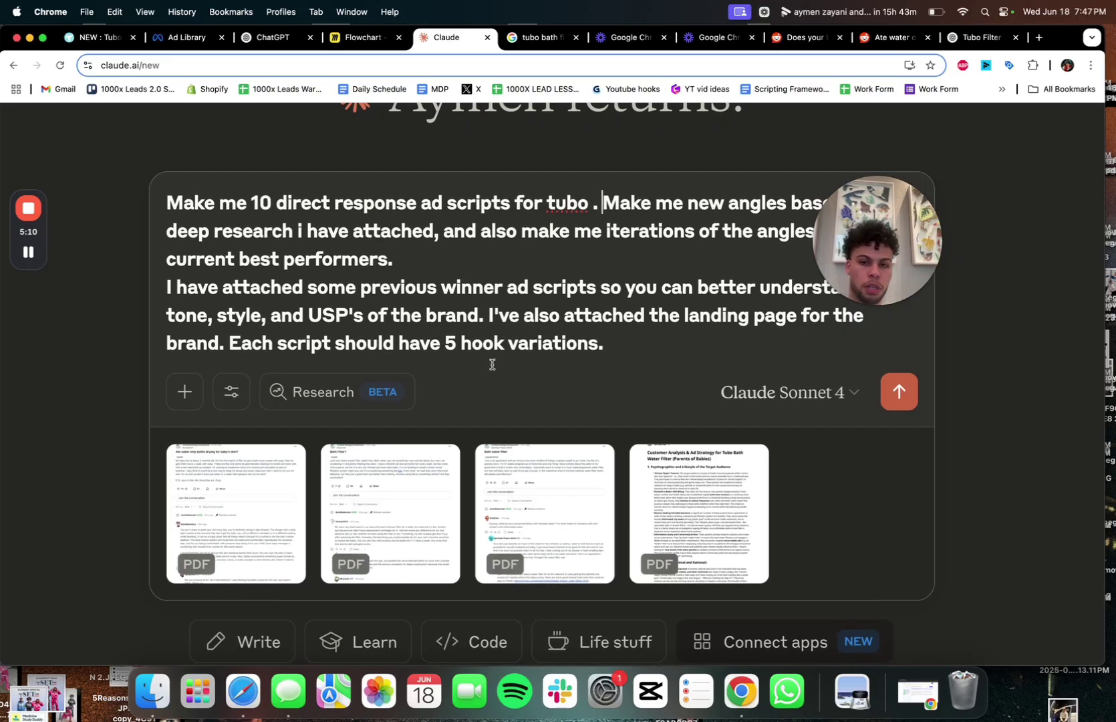
{"action": "scroll", "coordinate": [492, 364], "scroll_direction": "down", "scroll_amount": 1}
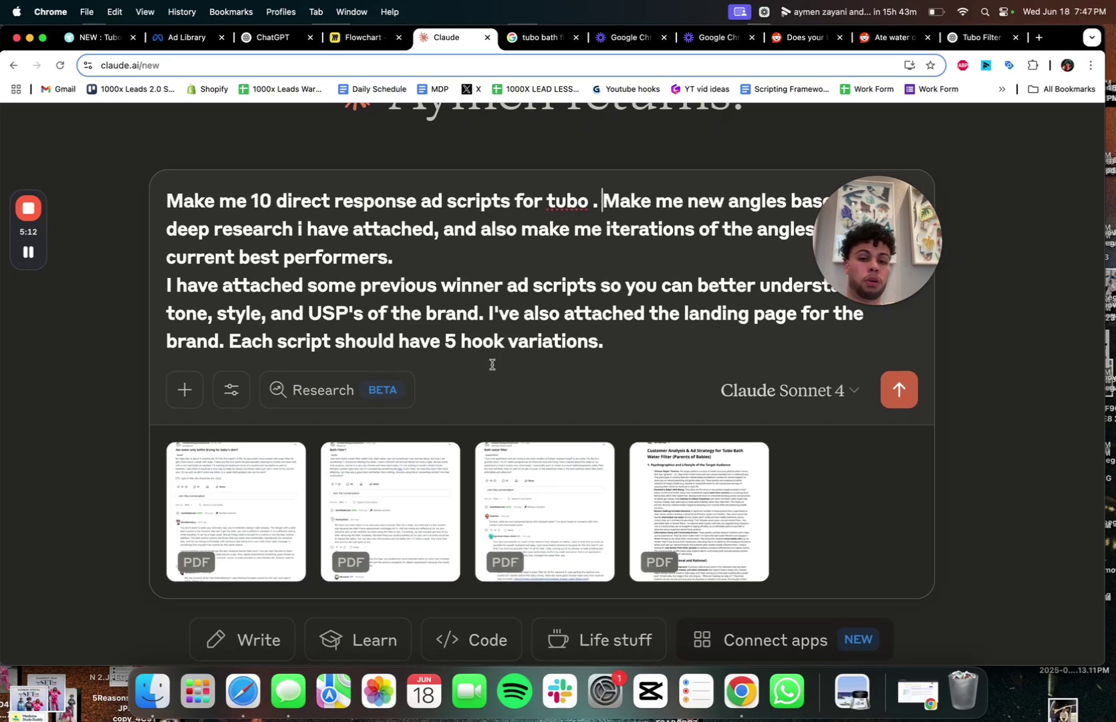
{"action": "scroll", "coordinate": [492, 364], "scroll_direction": "up", "scroll_amount": 1}
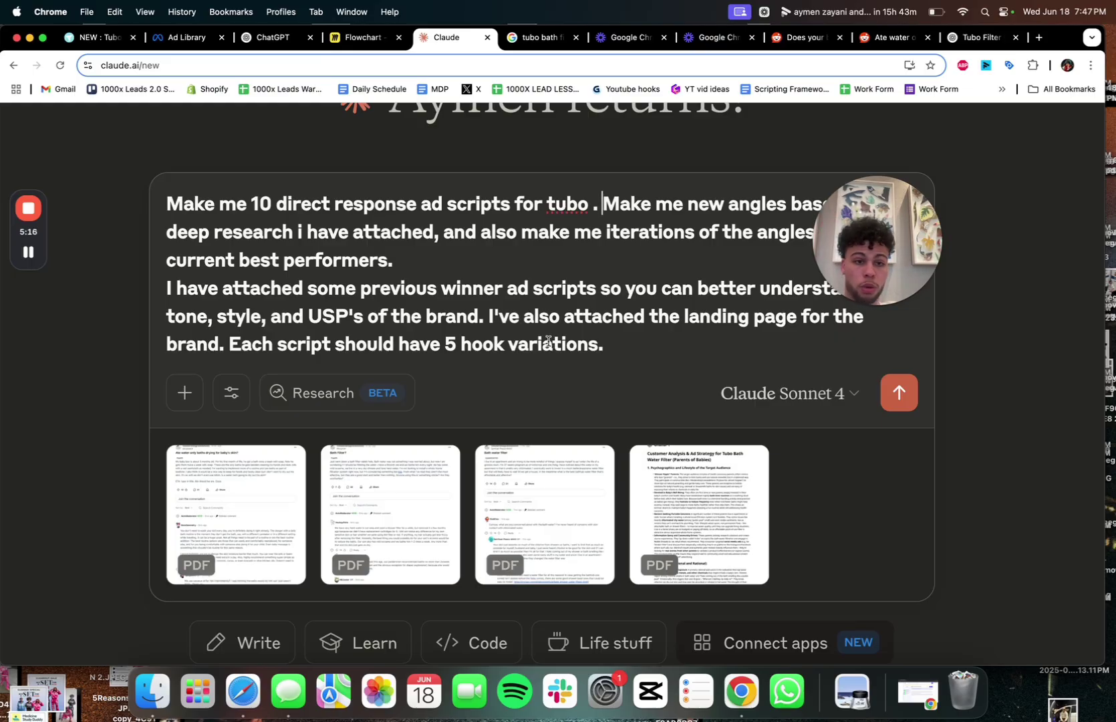
{"action": "left_click", "coordinate": [636, 338]}
{"action": "key", "text": "shift+Return"}
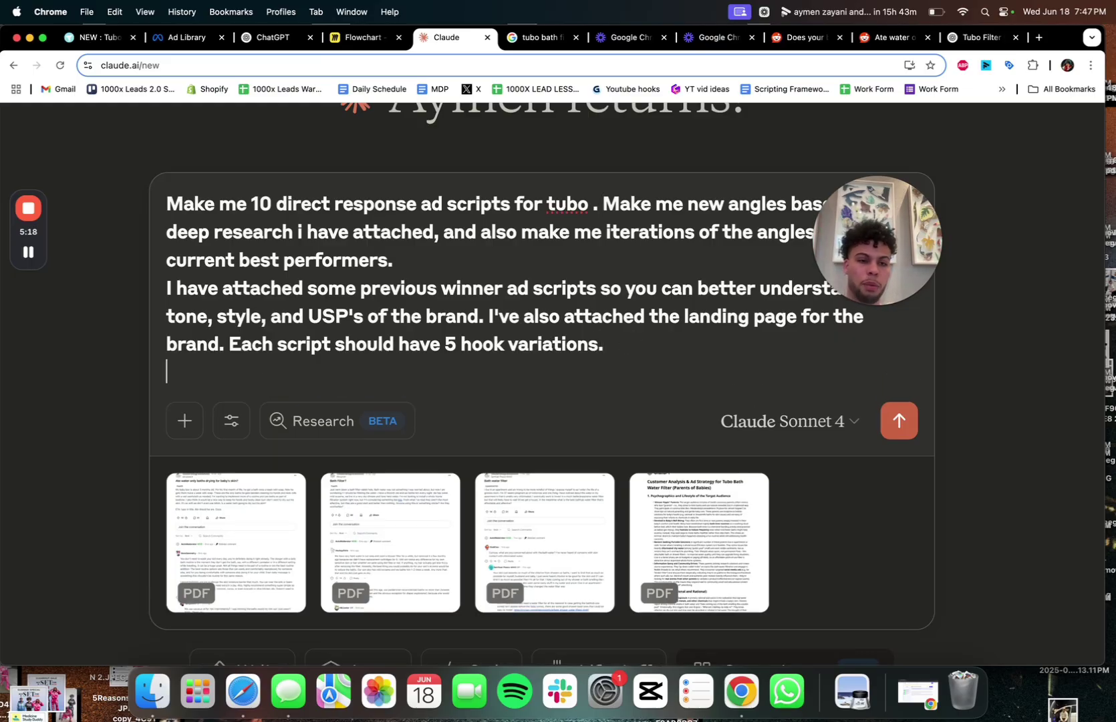
{"action": "key", "text": "shift+Return"}
{"action": "key", "text": "shift+Return"}
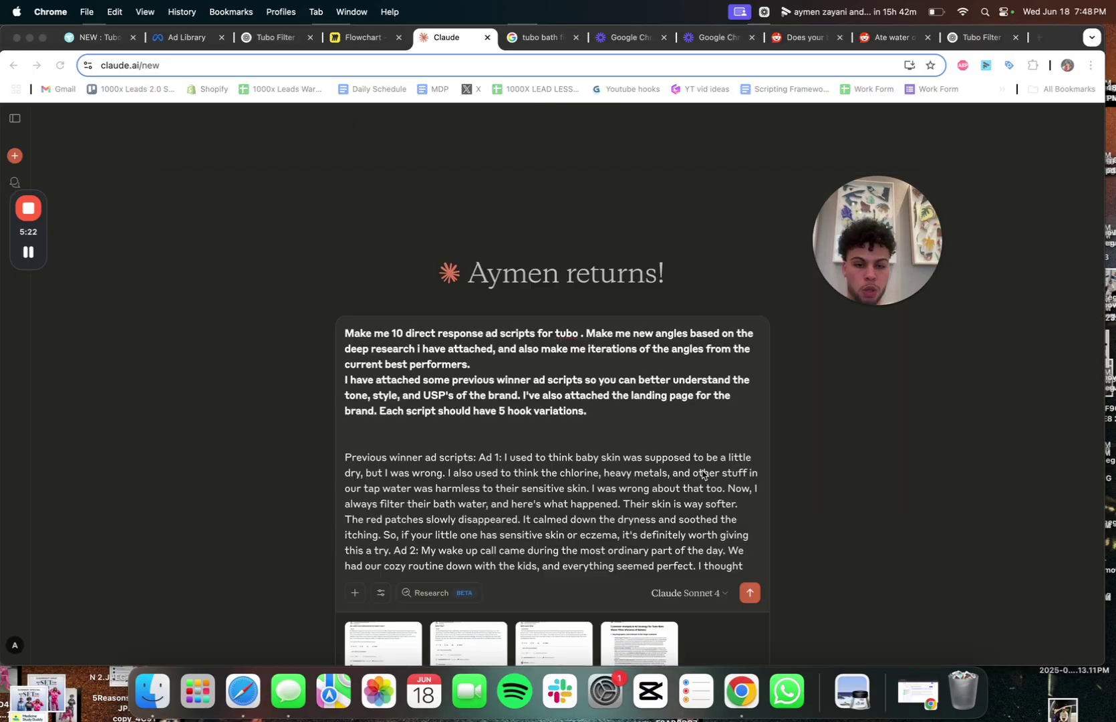
{"action": "left_click", "coordinate": [746, 591]}
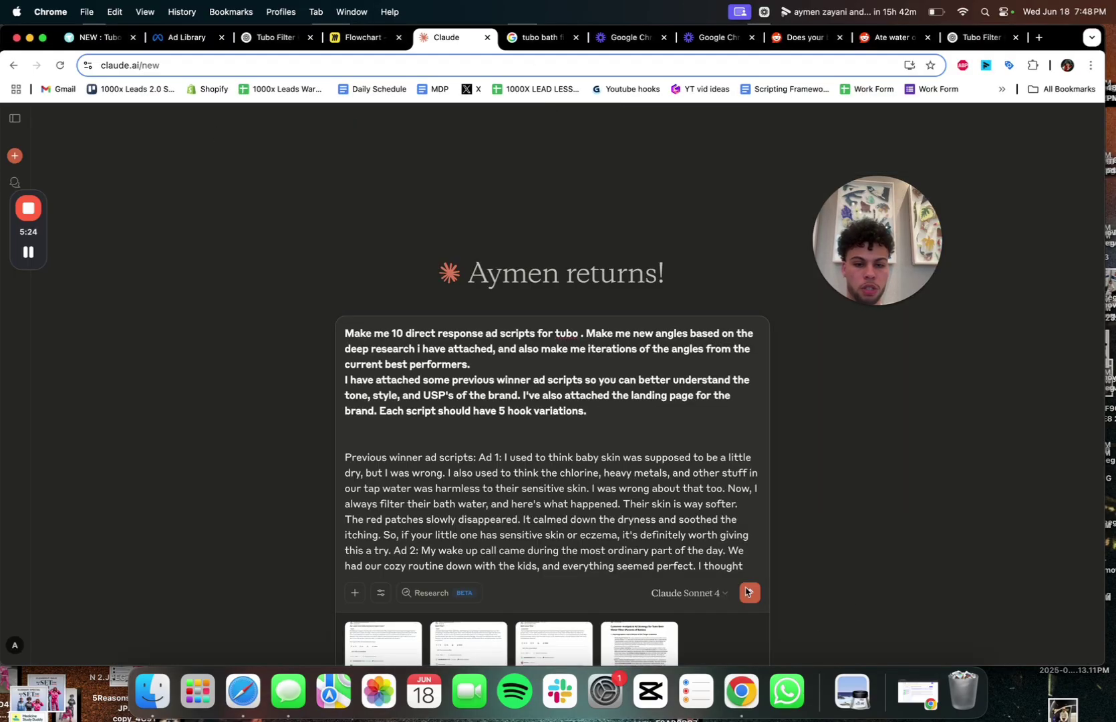
{"action": "left_click", "coordinate": [750, 592]}
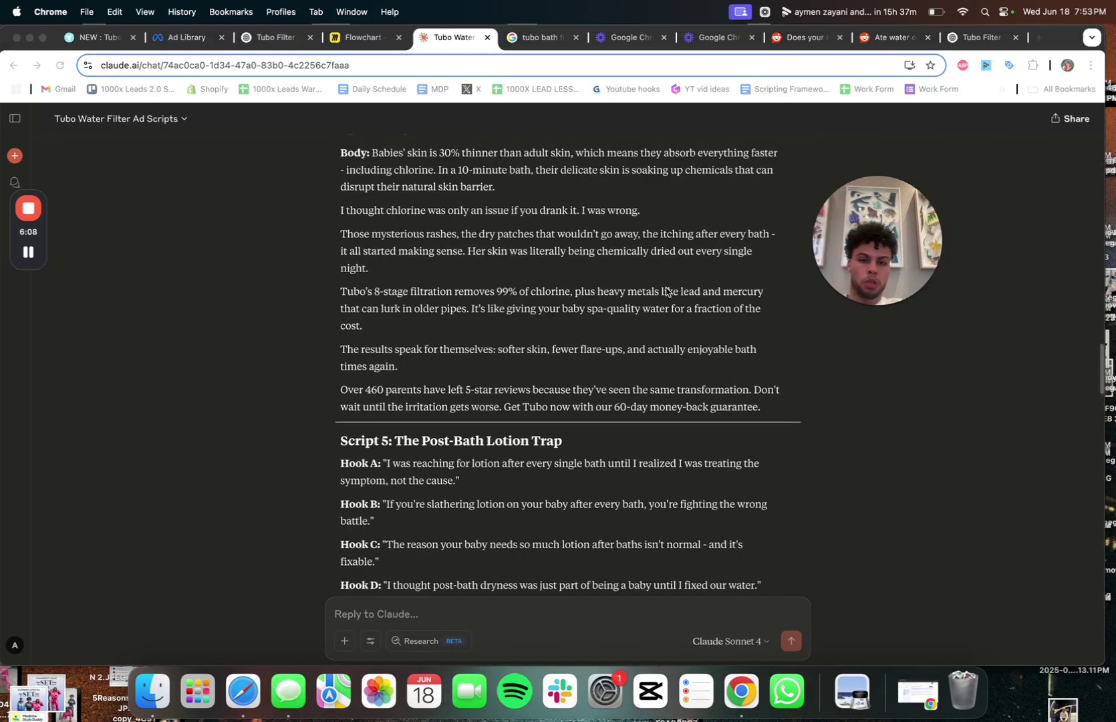
Review the generated Tubo ad scripts from Script 5 to Script 10, reading the hooks and body of Script 6 closely.
{"action": "scroll", "coordinate": [666, 292], "scroll_direction": "down", "scroll_amount": 5}
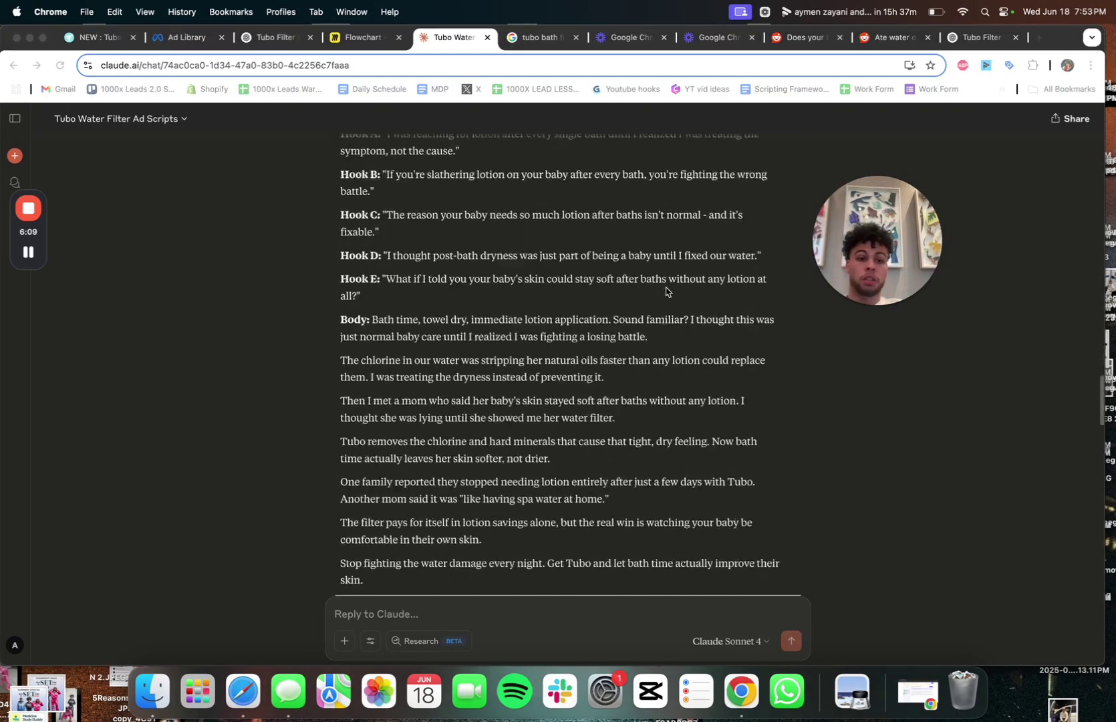
{"action": "scroll", "coordinate": [667, 292], "scroll_direction": "down", "scroll_amount": 10}
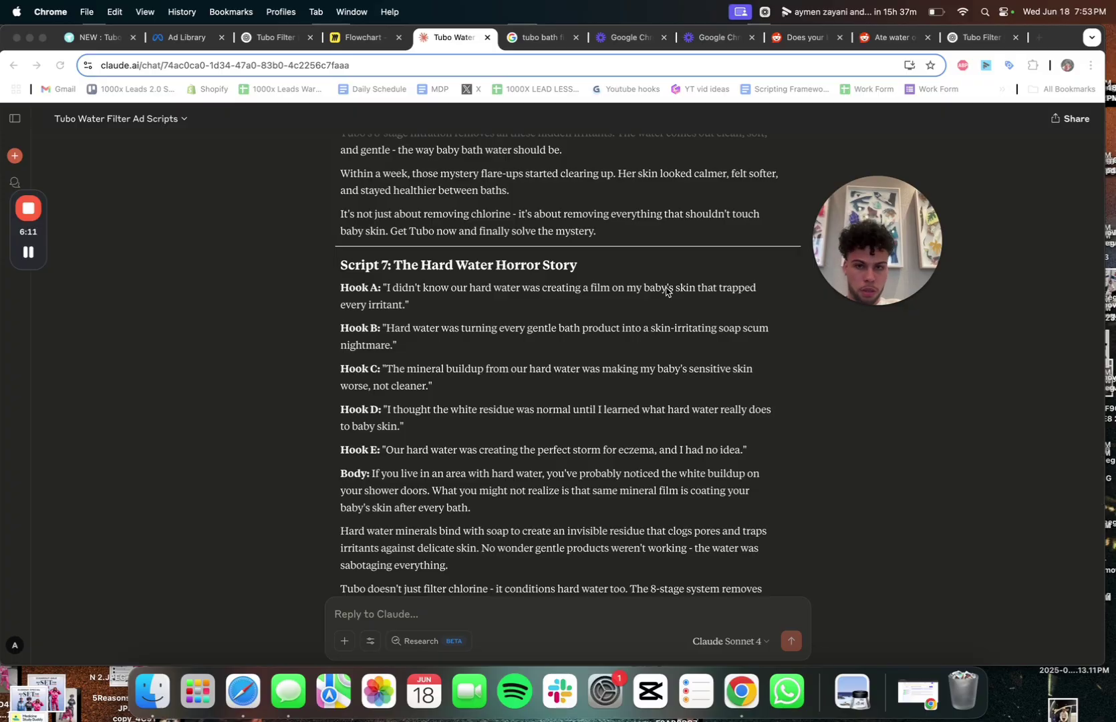
{"action": "scroll", "coordinate": [666, 292], "scroll_direction": "down", "scroll_amount": 10}
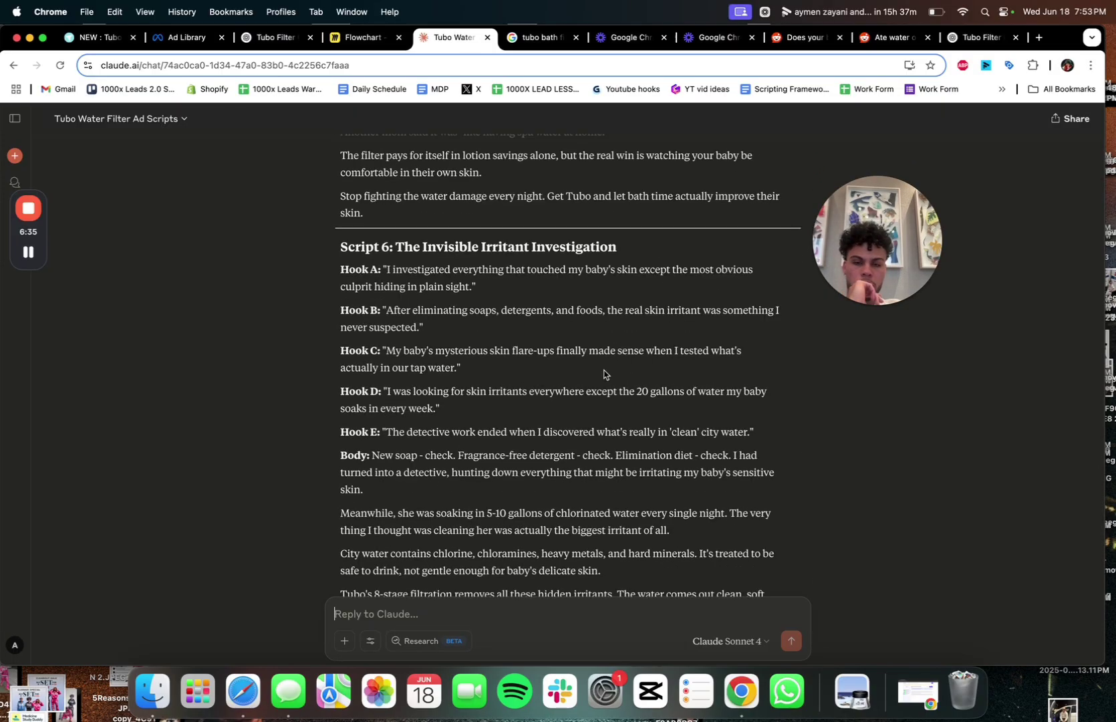
{"action": "scroll", "coordinate": [472, 286], "scroll_direction": "up", "scroll_amount": 5}
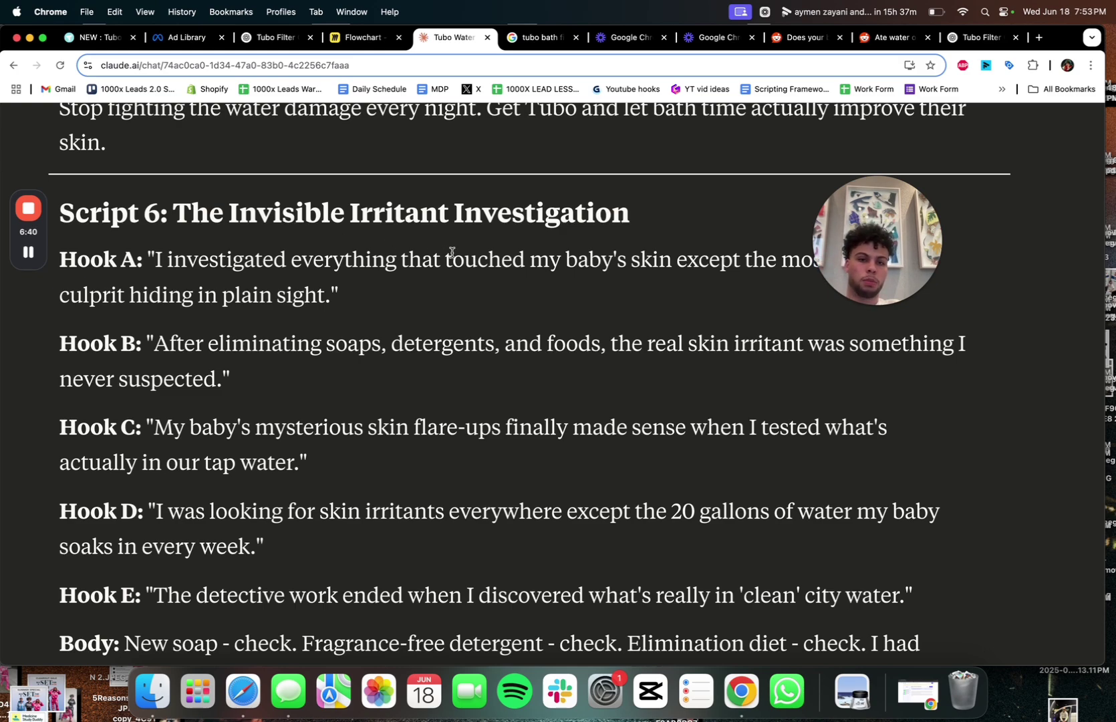
{"action": "left_click_drag", "start_coordinate": [859, 248], "coordinate": [949, 215]}
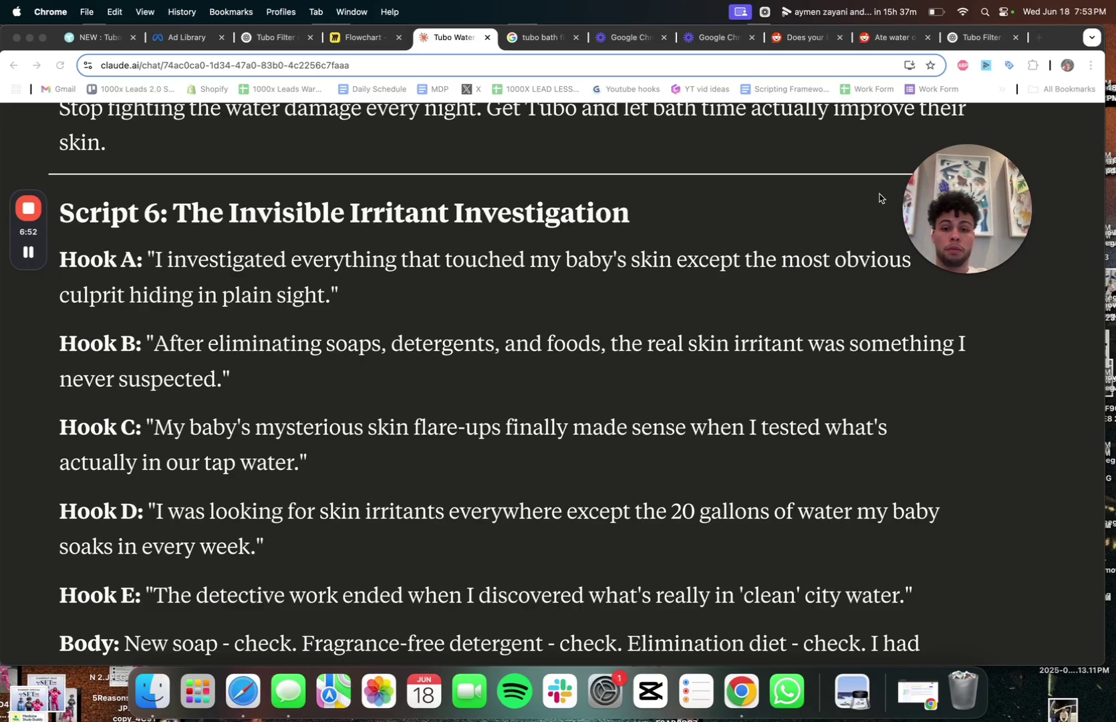
{"action": "scroll", "coordinate": [710, 287], "scroll_direction": "down", "scroll_amount": 2}
{"action": "scroll", "coordinate": [710, 287], "scroll_direction": "down", "scroll_amount": 7}
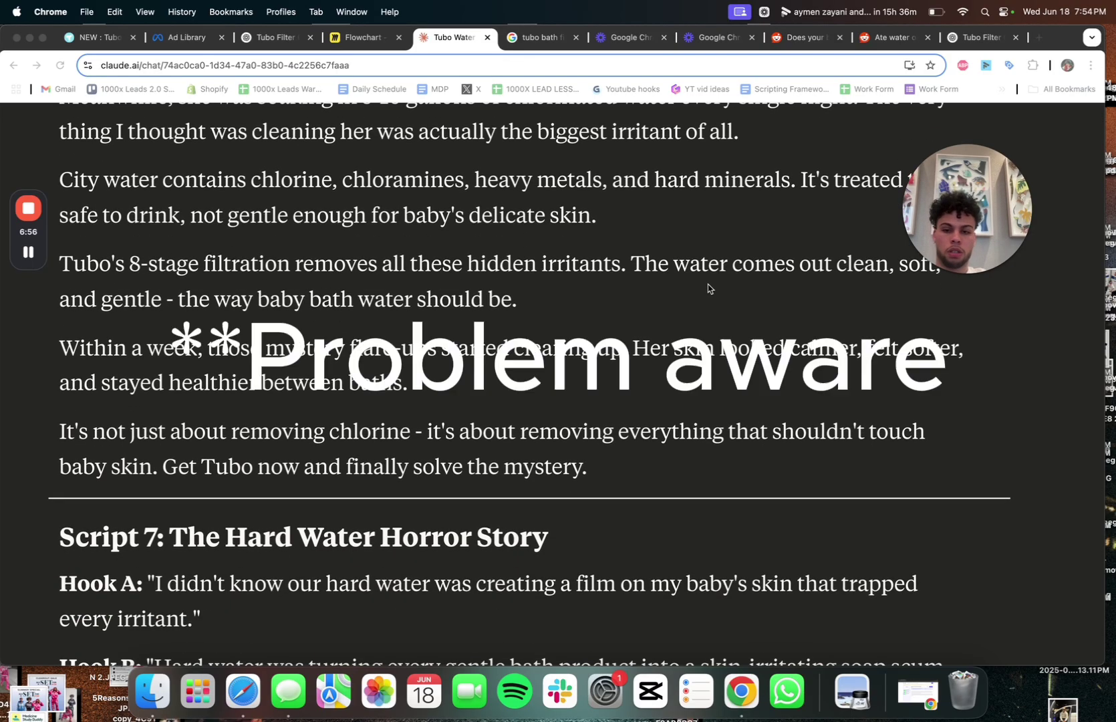
{"action": "scroll", "coordinate": [708, 288], "scroll_direction": "down", "scroll_amount": 4}
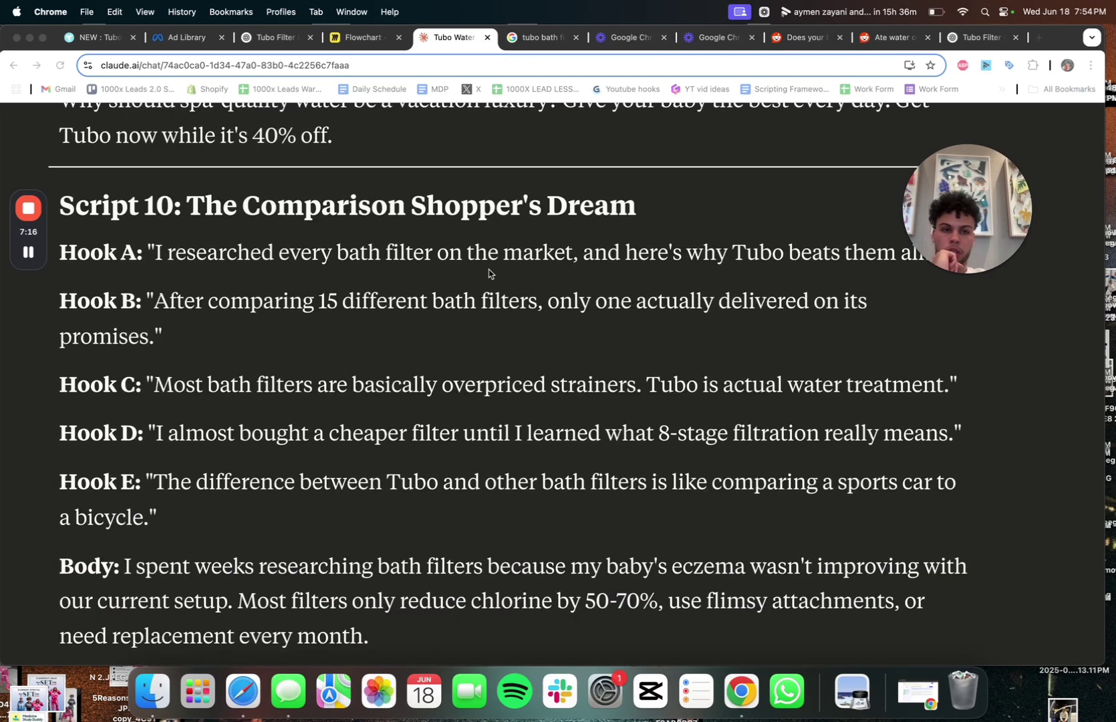
Send Claude the follow-up request "create me more unaware style ads".
{"action": "scroll", "coordinate": [601, 375], "scroll_direction": "down", "scroll_amount": 10}
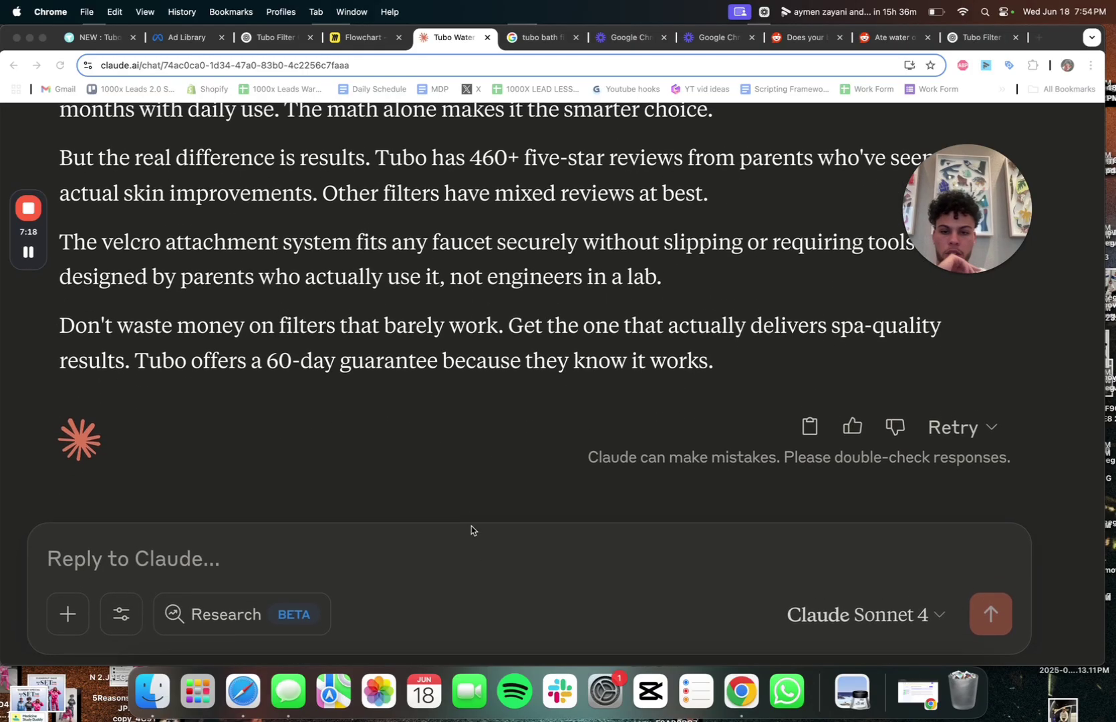
{"action": "left_click", "coordinate": [477, 553]}
{"action": "type", "text": "create me more unaware style ads"}
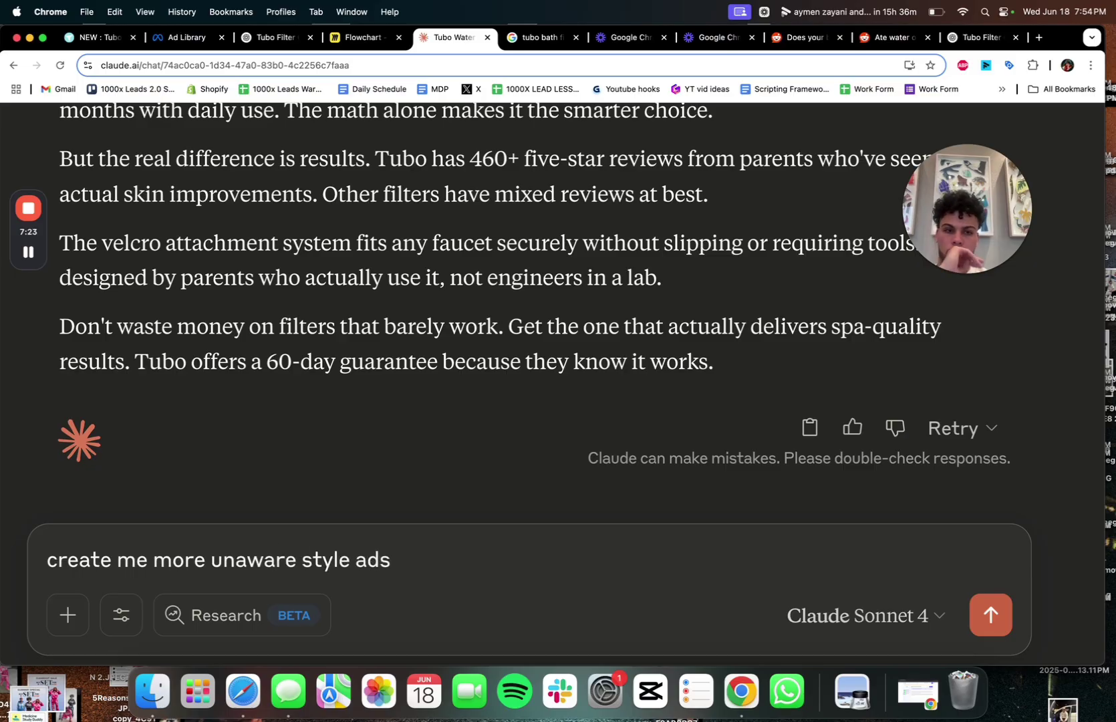
{"action": "key", "text": "Return"}
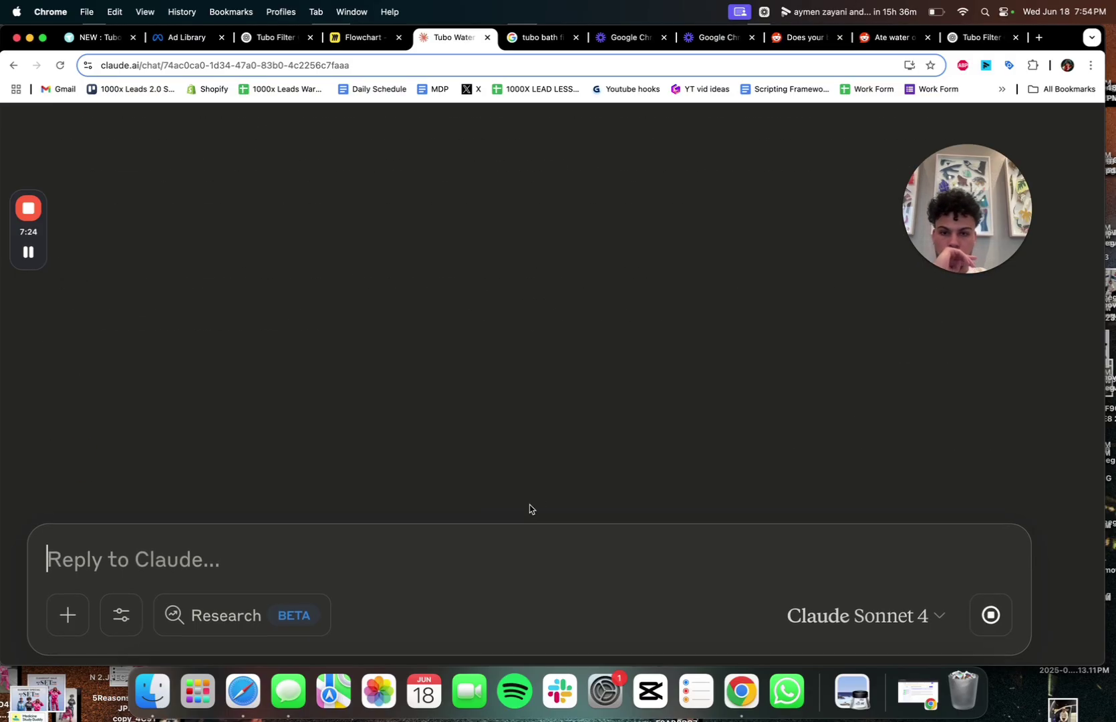